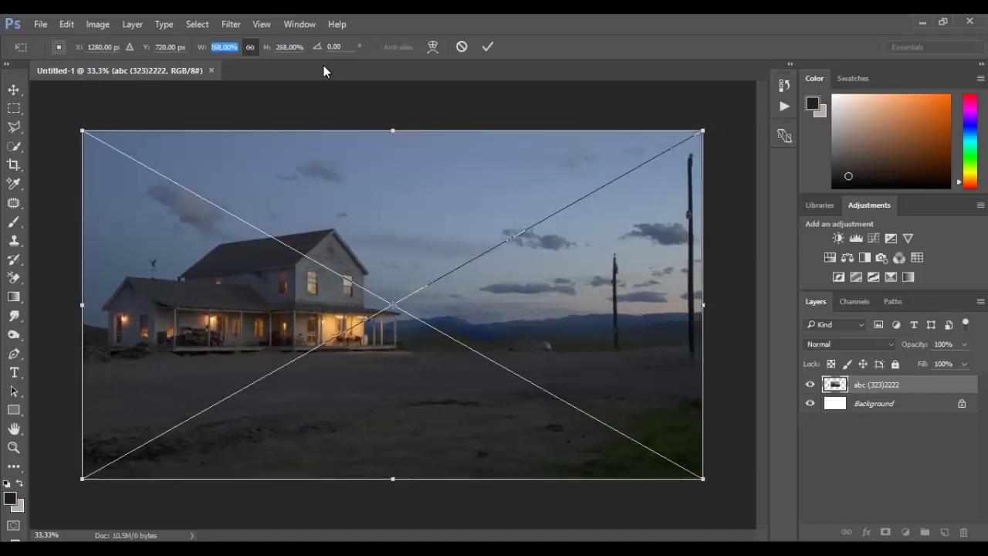
# Commit the placed house photo, and place stockimage_48_by_mbjack00-dagjb0o.jpg above it, shifted upward so its dirt ground fills the canvas's lower part
pyautogui.click(487, 48)
pyautogui.press('b')
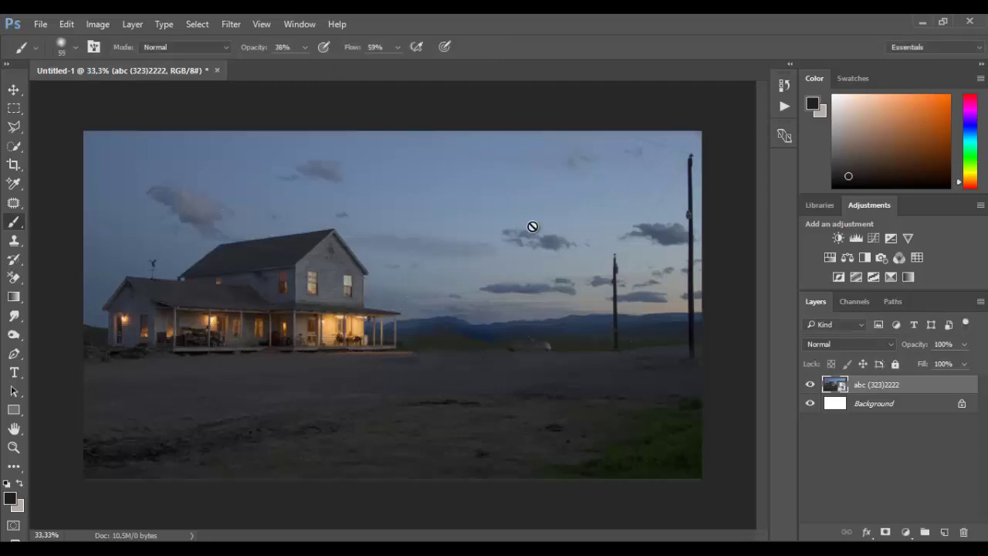
pyautogui.hotkey('alt', 'Tab')
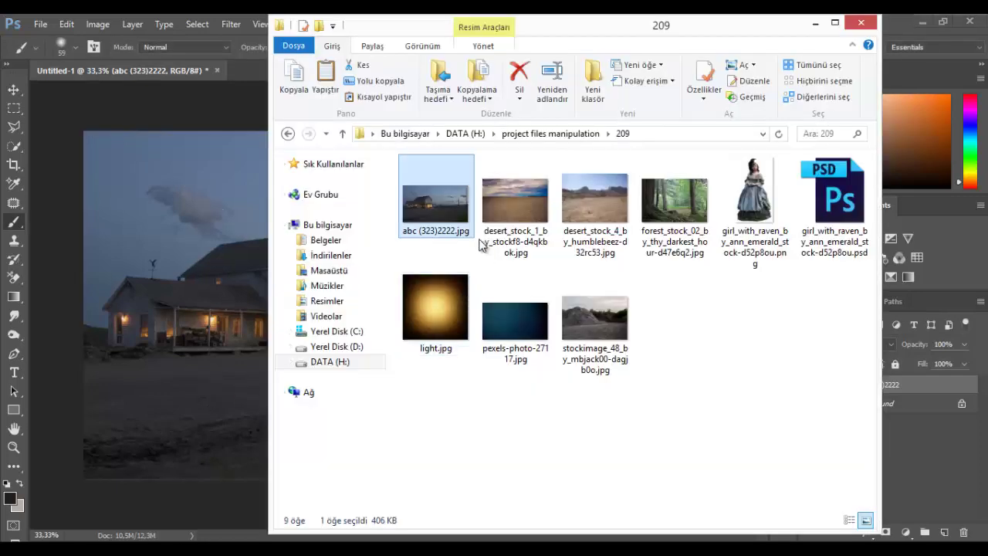
pyautogui.moveTo(595, 318); pyautogui.dragTo(170, 324)
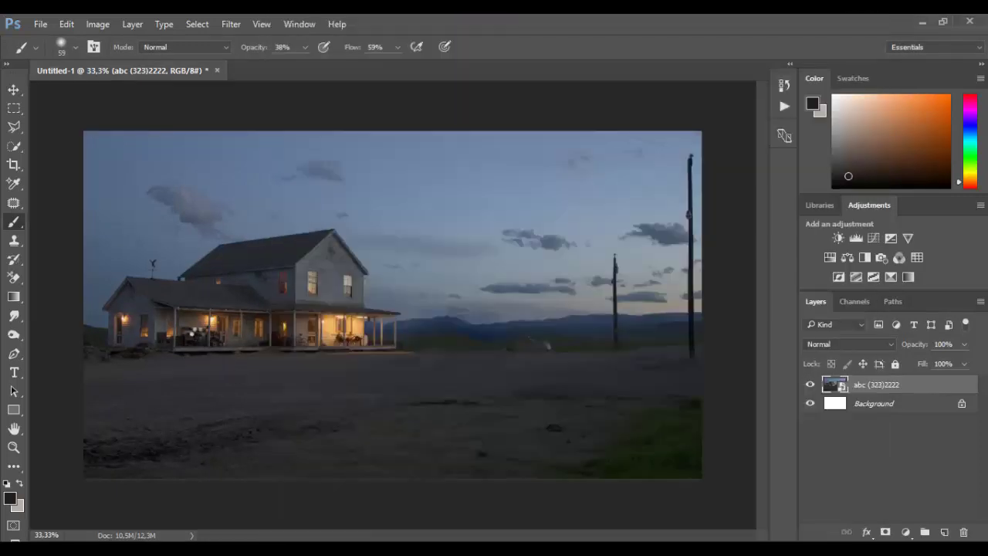
pyautogui.moveTo(201, 47); pyautogui.dragTo(300, 65)
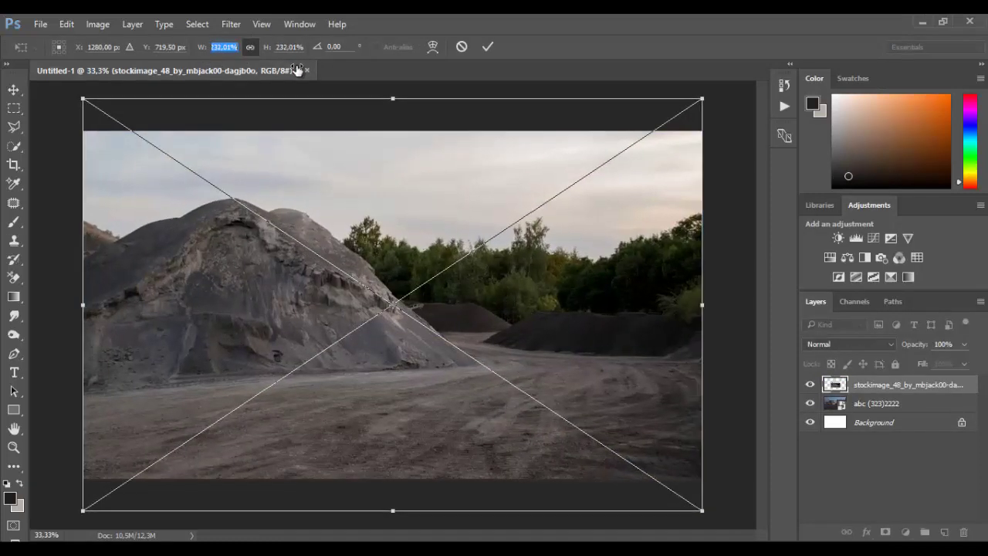
pyautogui.moveTo(369, 248); pyautogui.dragTo(370, 215)
pyautogui.click(489, 48)
pyautogui.press('b')
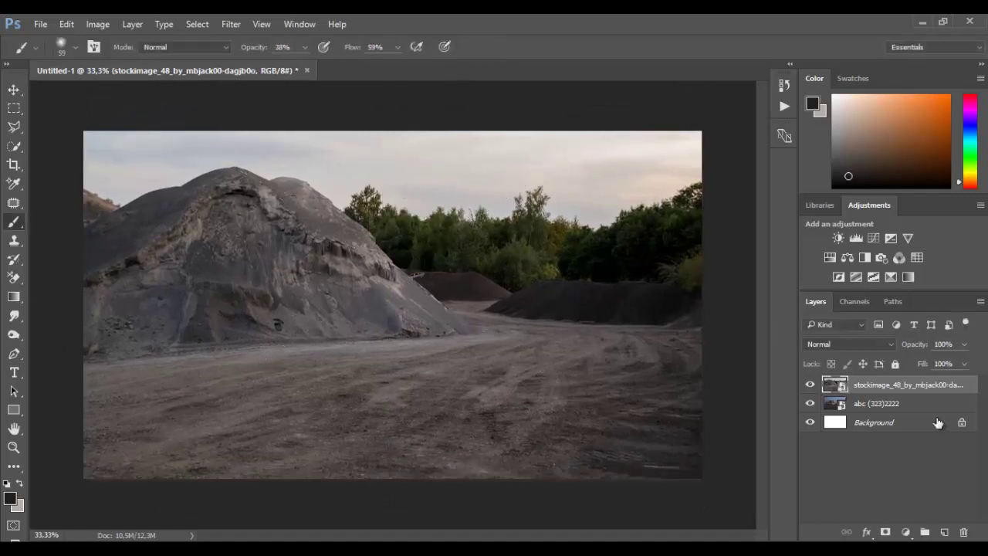
# Add a layer mask to the dirt-ground photo and fade out its sky, mound and trees with repeated vertical black-to-transparent gradients
pyautogui.click(886, 533)
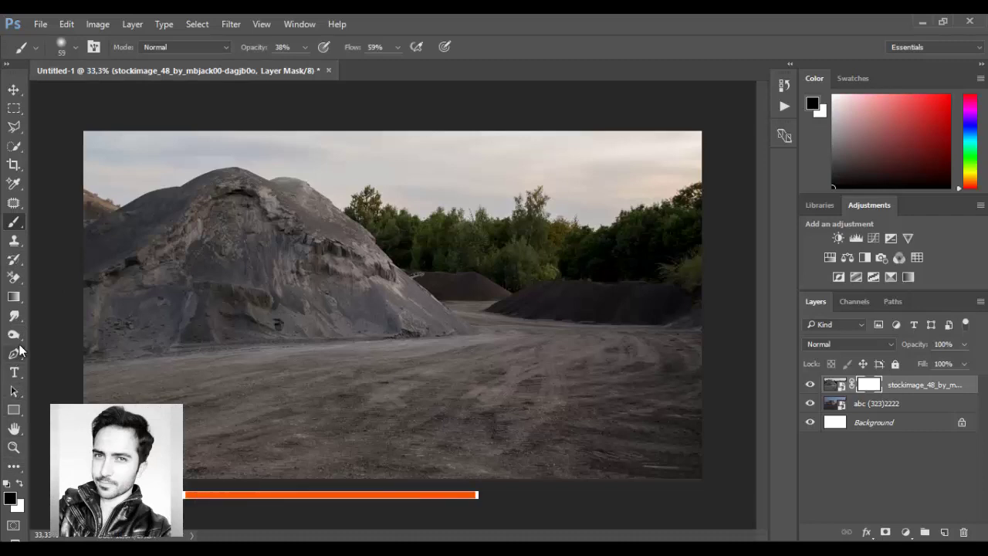
pyautogui.click(14, 296)
pyautogui.moveTo(404, 115); pyautogui.dragTo(400, 210)
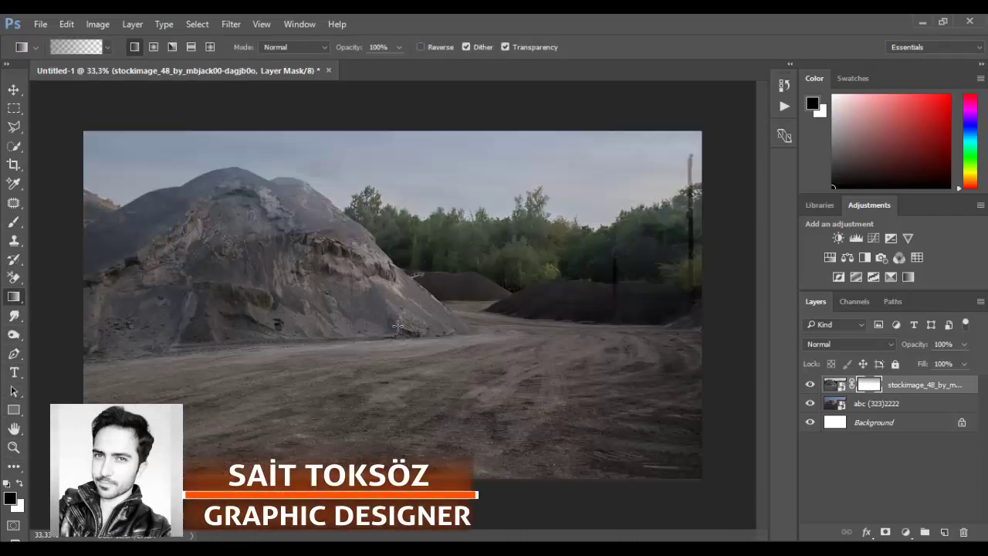
pyautogui.moveTo(379, 104); pyautogui.dragTo(386, 325)
pyautogui.moveTo(392, 171); pyautogui.dragTo(394, 383)
pyautogui.moveTo(398, 147); pyautogui.dragTo(406, 366)
pyautogui.moveTo(399, 171); pyautogui.dragTo(412, 378)
pyautogui.moveTo(457, 141); pyautogui.dragTo(449, 334)
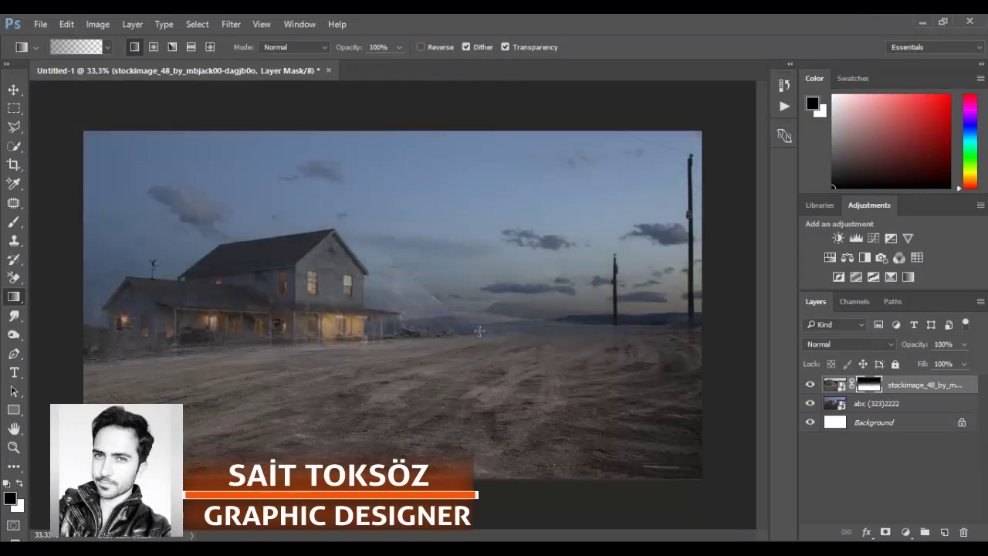
pyautogui.moveTo(480, 71)
pyautogui.mouseDown()
pyautogui.moveTo(472, 283)
pyautogui.moveTo(502, 103)
pyautogui.moveTo(467, 65)
pyautogui.mouseUp()
pyautogui.moveTo(404, 124); pyautogui.dragTo(407, 333)
pyautogui.moveTo(405, 178); pyautogui.dragTo(395, 360)
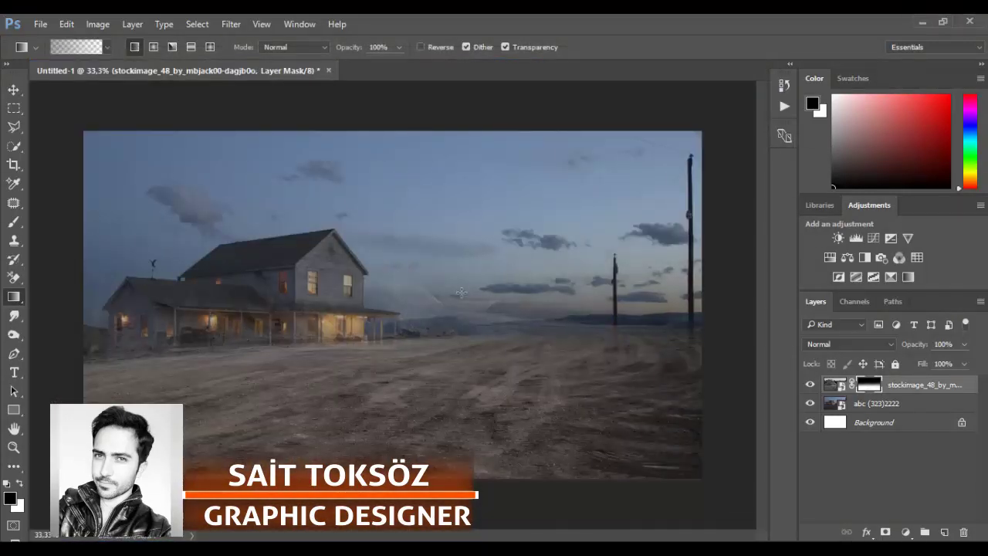
# Paint black on the mask with a soft 165 px brush at 59% opacity to clear the house base and the horizon
pyautogui.click(14, 222)
pyautogui.rightClick(375, 293)
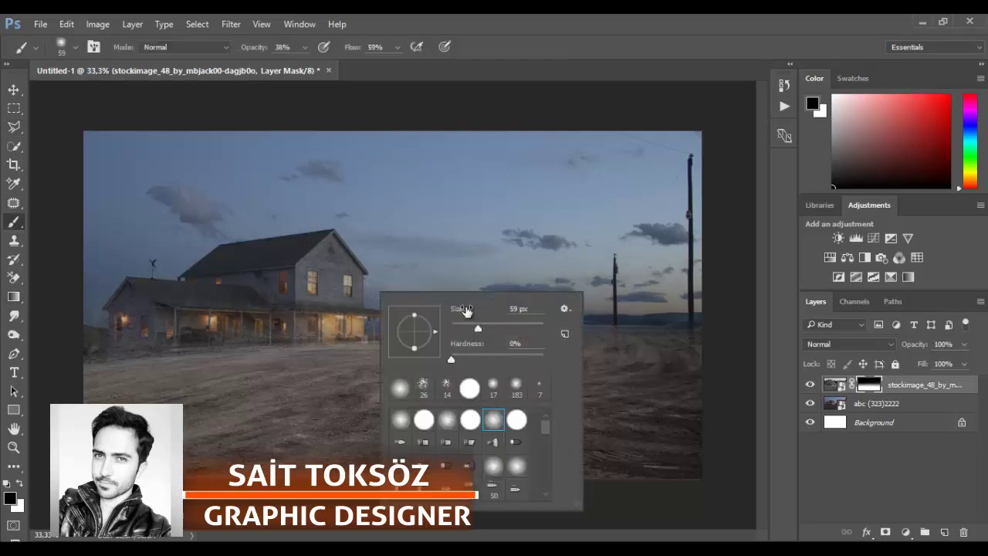
pyautogui.moveTo(471, 324); pyautogui.dragTo(510, 331)
pyautogui.click(304, 48)
pyautogui.moveTo(304, 65); pyautogui.dragTo(316, 67)
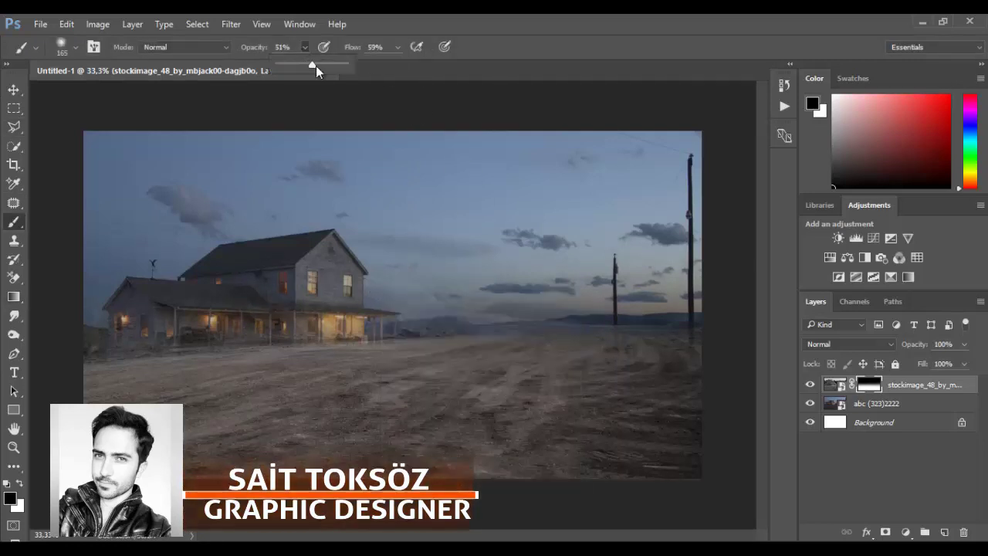
pyautogui.moveTo(355, 349); pyautogui.dragTo(86, 352)
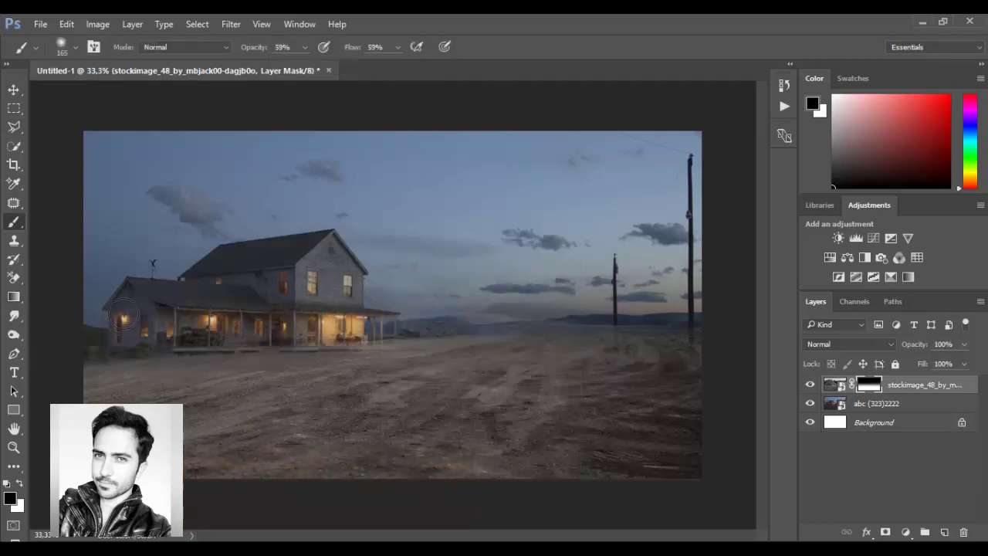
pyautogui.moveTo(461, 332)
pyautogui.mouseDown()
pyautogui.moveTo(349, 321)
pyautogui.moveTo(584, 317)
pyautogui.moveTo(545, 314)
pyautogui.moveTo(615, 333)
pyautogui.mouseUp()
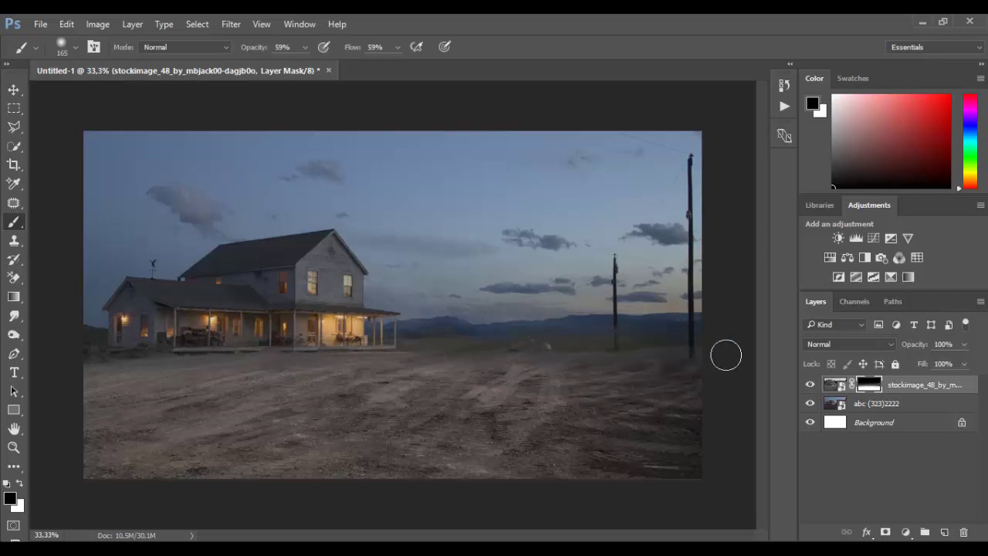
pyautogui.moveTo(577, 344)
pyautogui.mouseDown()
pyautogui.moveTo(394, 349)
pyautogui.moveTo(101, 335)
pyautogui.mouseUp()
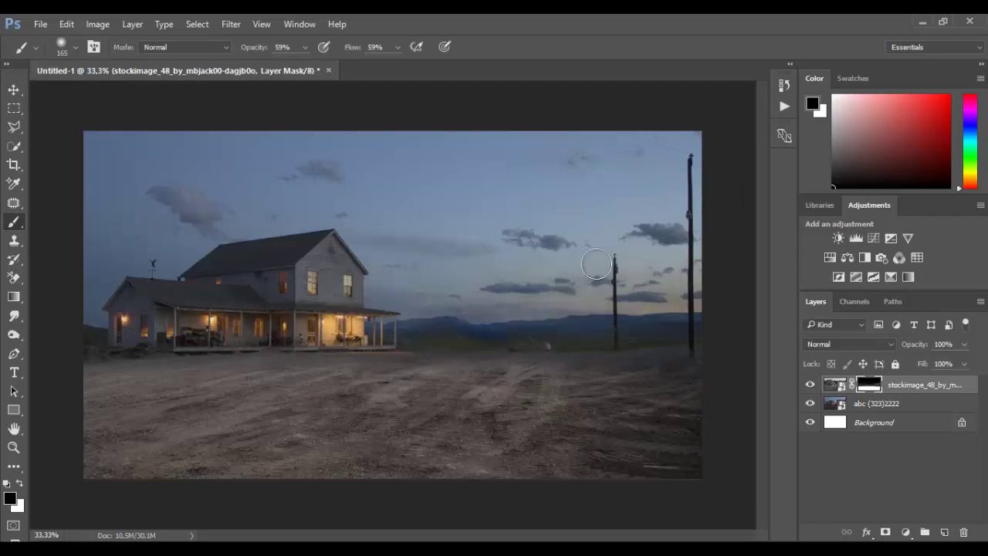
# Add a Hue/Saturation adjustment layer and clip it to the dirt-ground layer
pyautogui.click(905, 533)
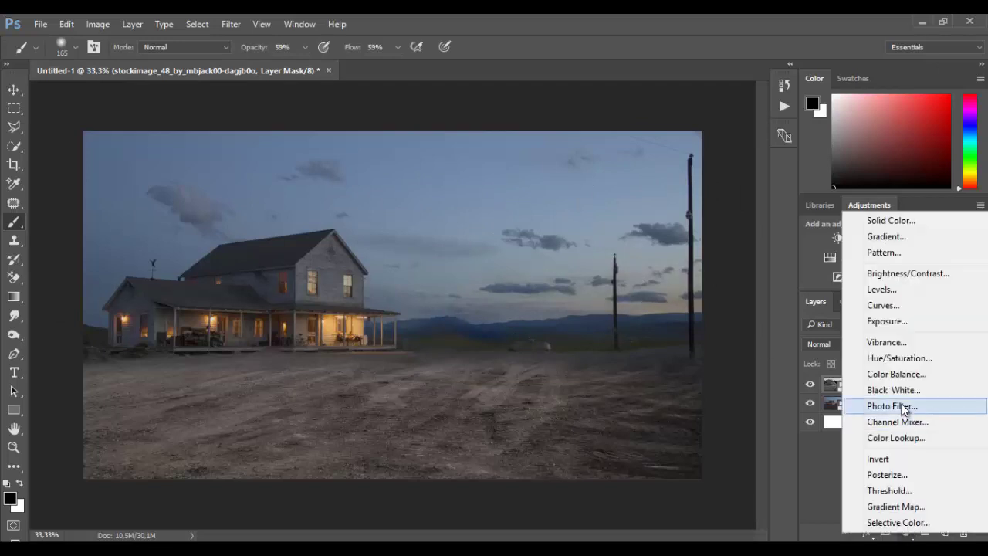
pyautogui.click(895, 358)
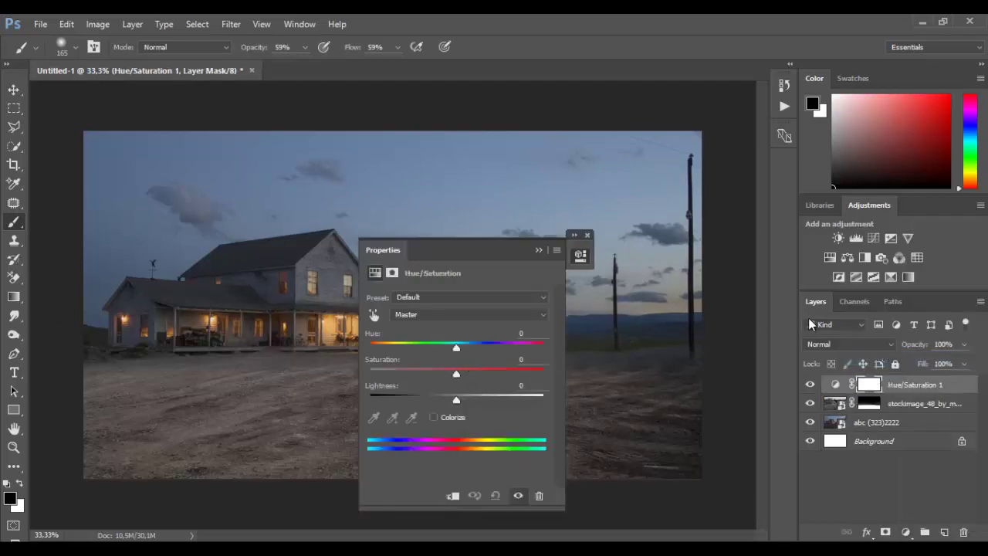
pyautogui.rightClick(920, 389)
pyautogui.click(779, 342)
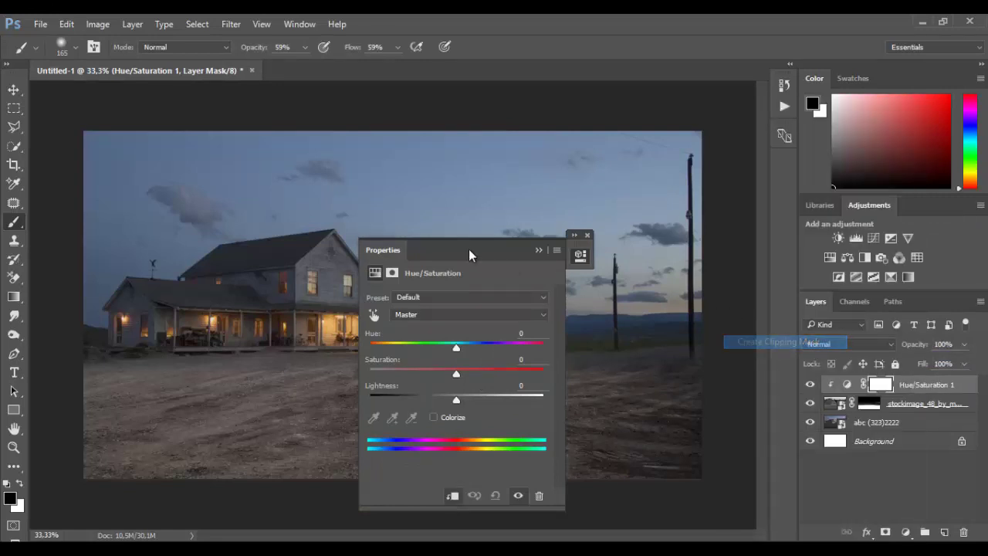
# Set the clipped adjustment to hue -11, saturation -7 and lightness -39 to darken the ground, and close its properties
pyautogui.moveTo(469, 248); pyautogui.dragTo(678, 253)
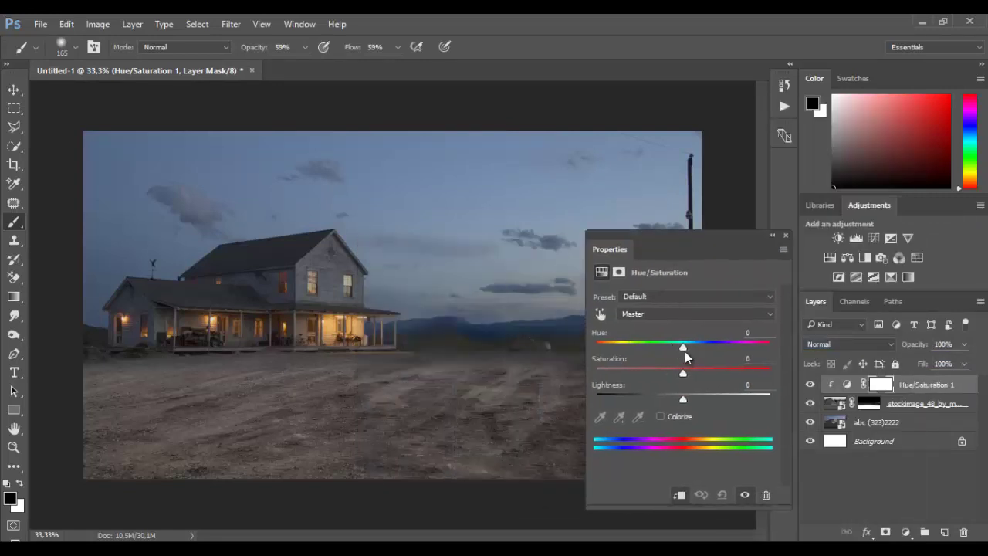
pyautogui.moveTo(682, 347); pyautogui.dragTo(651, 397)
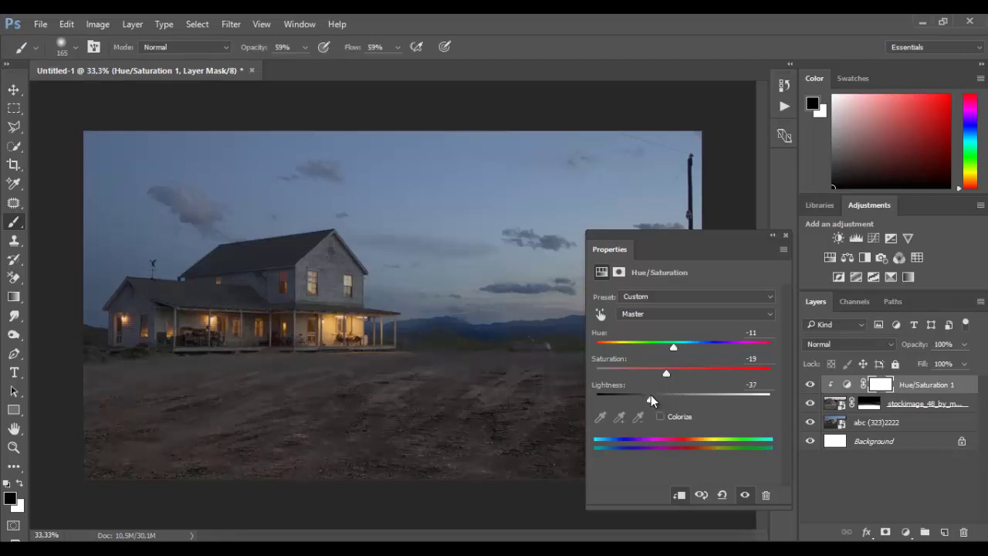
pyautogui.moveTo(650, 272); pyautogui.dragTo(669, 285)
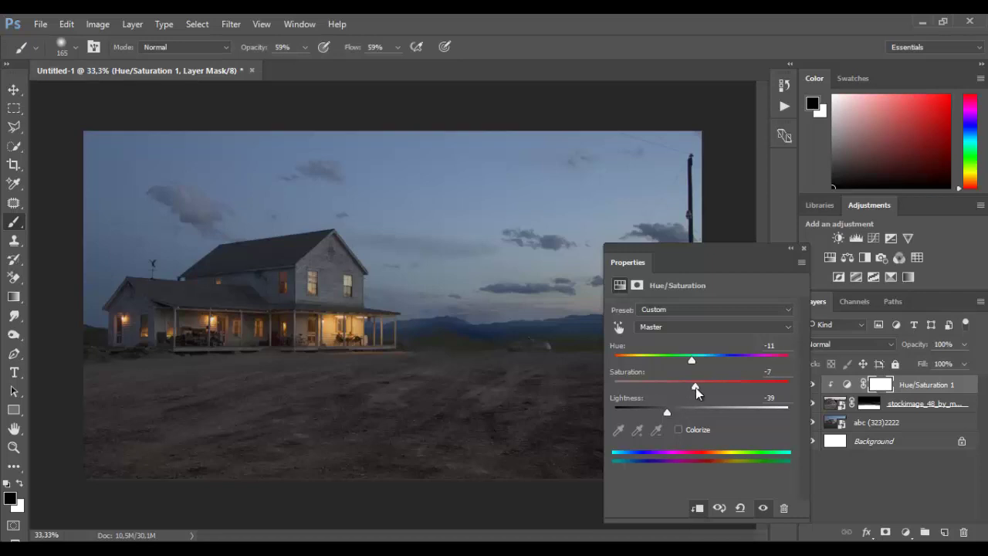
pyautogui.moveTo(679, 263); pyautogui.dragTo(680, 293)
pyautogui.click(791, 279)
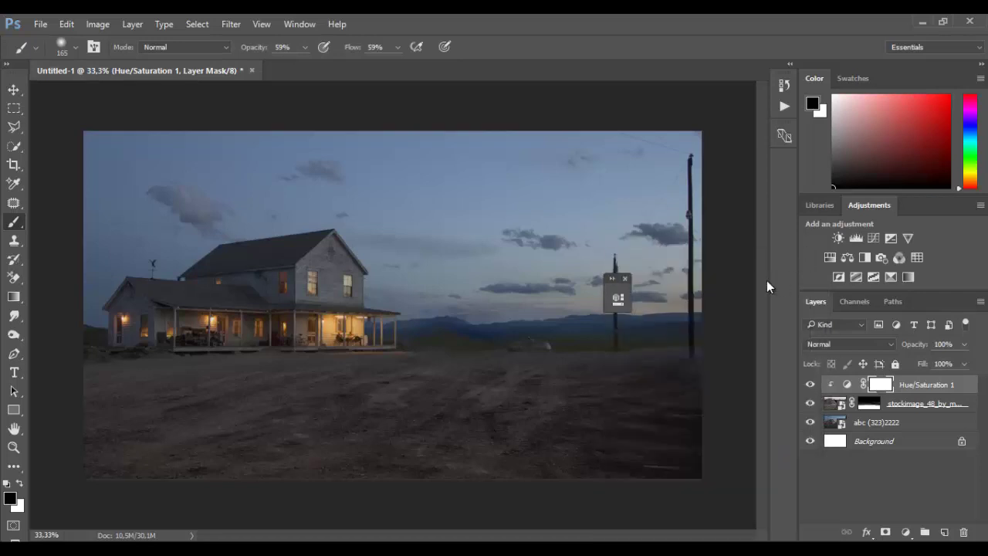
pyautogui.click(626, 279)
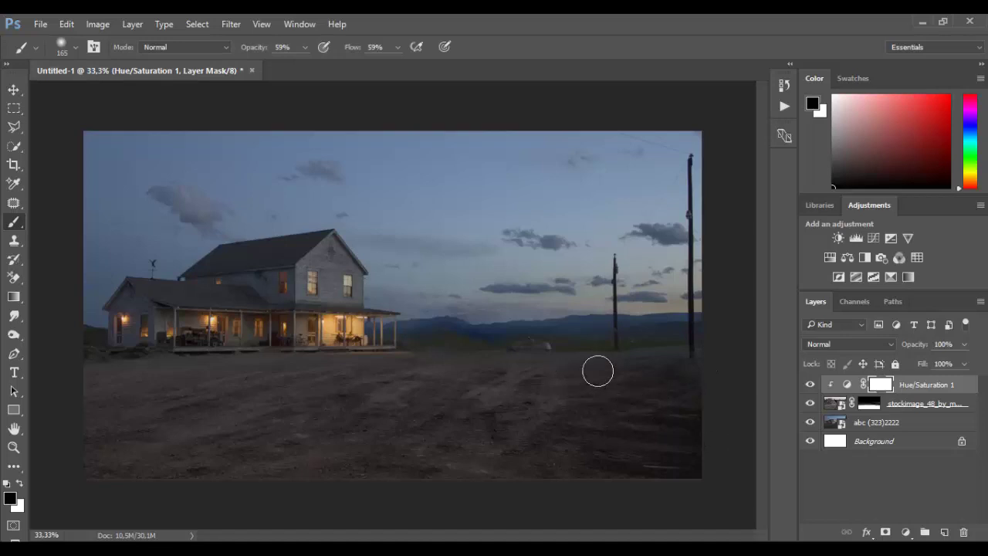
# Place the girl_with_raven PNG as the top layer, scaled to about 78%, standing on the ground in front of the house's right end
pyautogui.hotkey('alt', 'Tab')
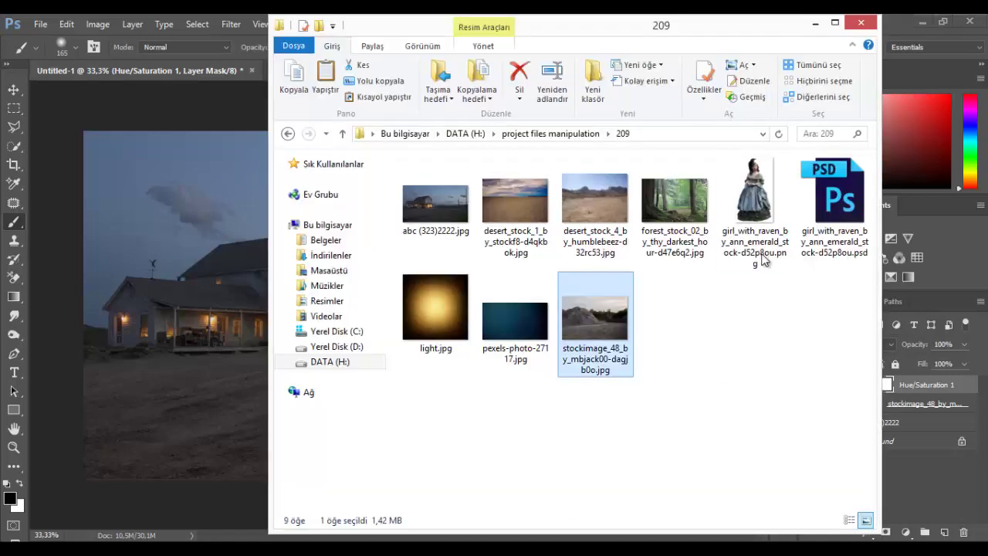
pyautogui.moveTo(763, 261); pyautogui.dragTo(392, 340)
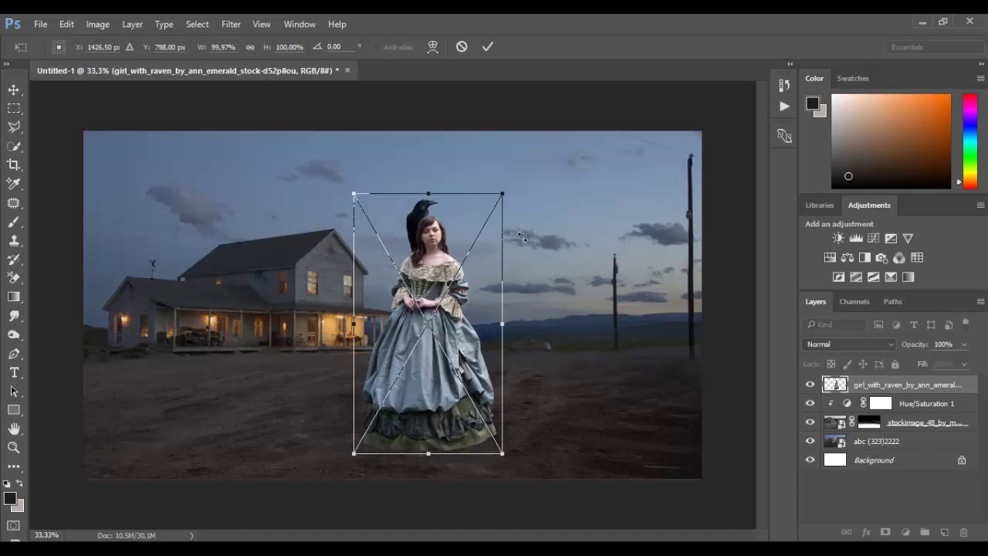
pyautogui.moveTo(504, 193); pyautogui.dragTo(470, 250)
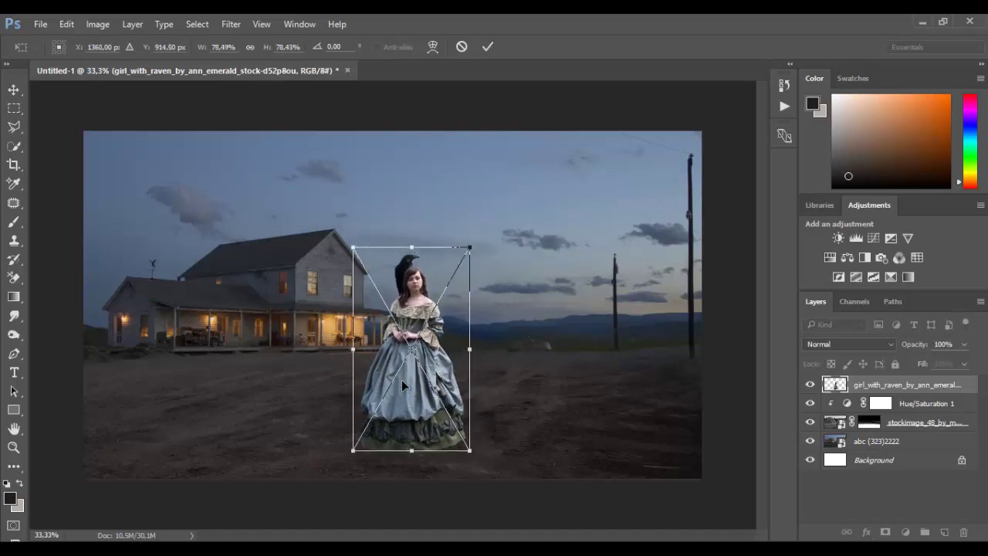
pyautogui.moveTo(401, 380); pyautogui.dragTo(383, 371)
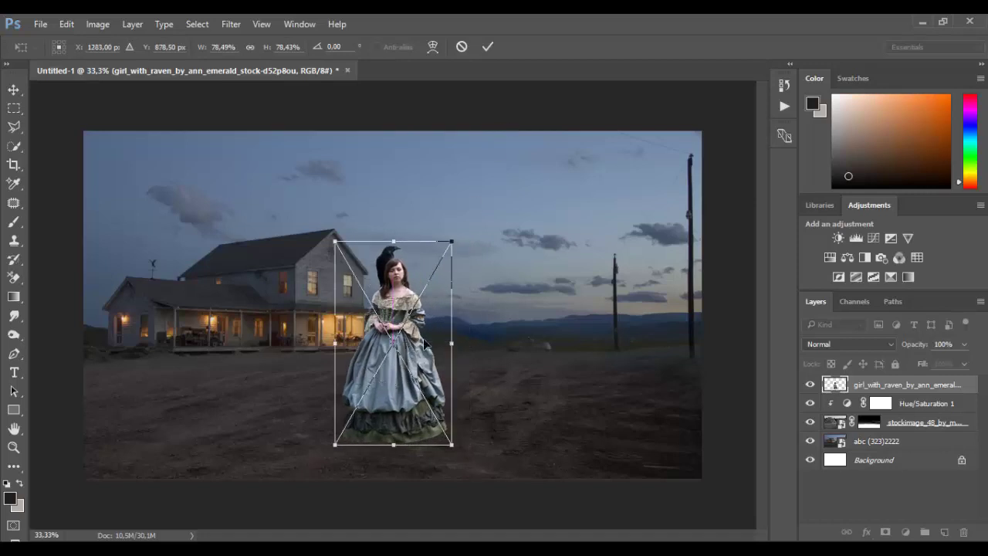
pyautogui.moveTo(425, 343); pyautogui.dragTo(384, 349)
pyautogui.click(485, 48)
pyautogui.press('b')
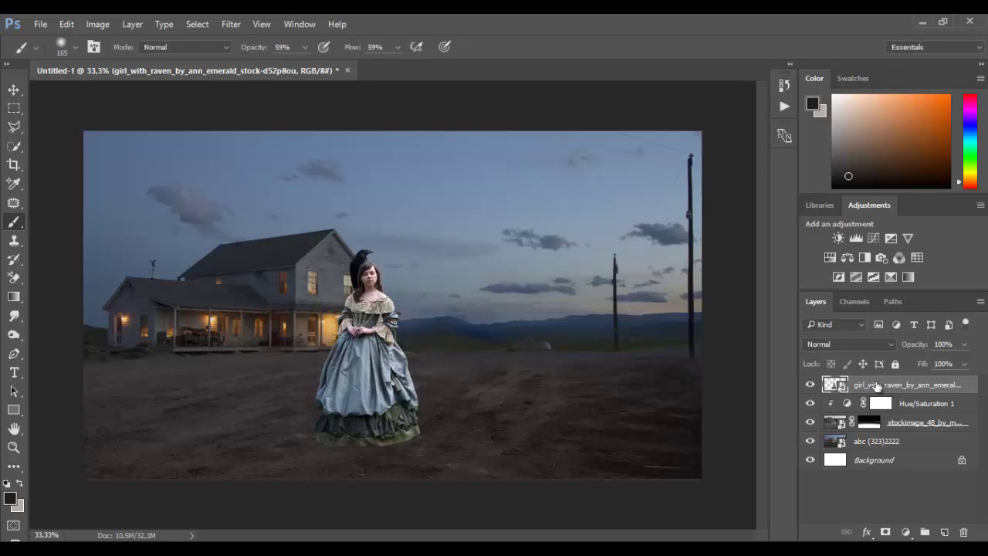
# Duplicate the girl layer and open the Camera Raw filter on the copy
pyautogui.moveTo(877, 387); pyautogui.dragTo(945, 532)
pyautogui.click(231, 24)
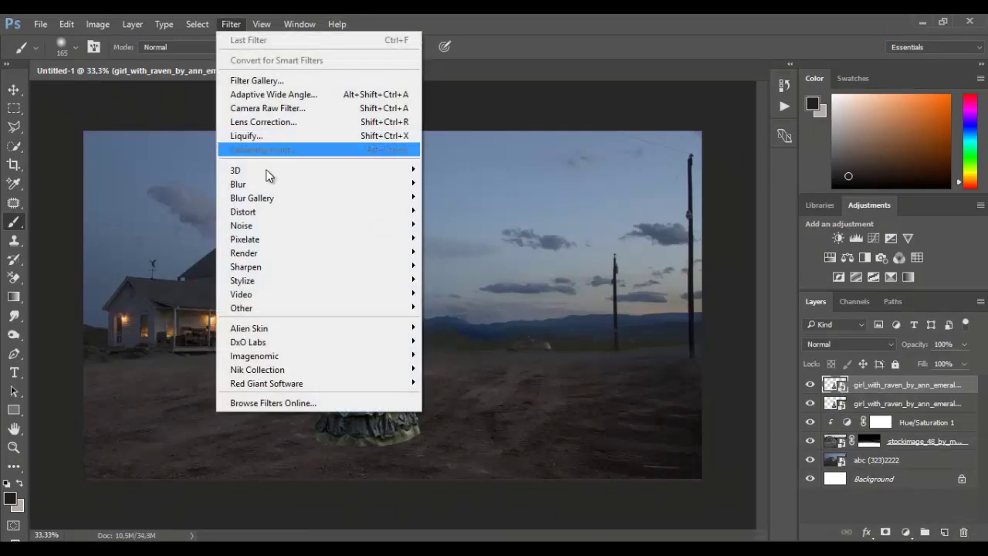
pyautogui.click(274, 111)
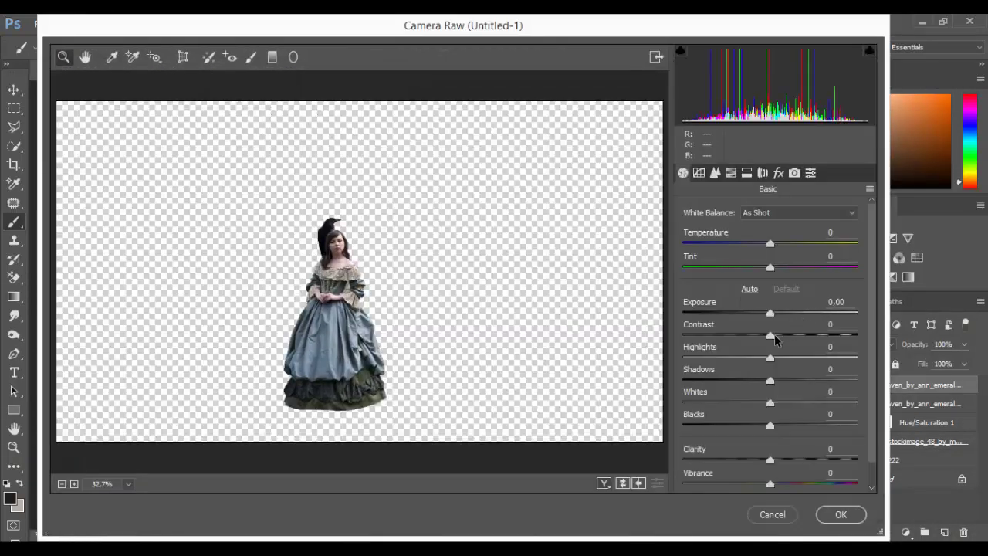
# Apply Camera Raw with shadows +78, highlights -100, whites -49, blacks -53, contrast +2 and exposure about -0.45
pyautogui.moveTo(773, 385); pyautogui.dragTo(839, 382)
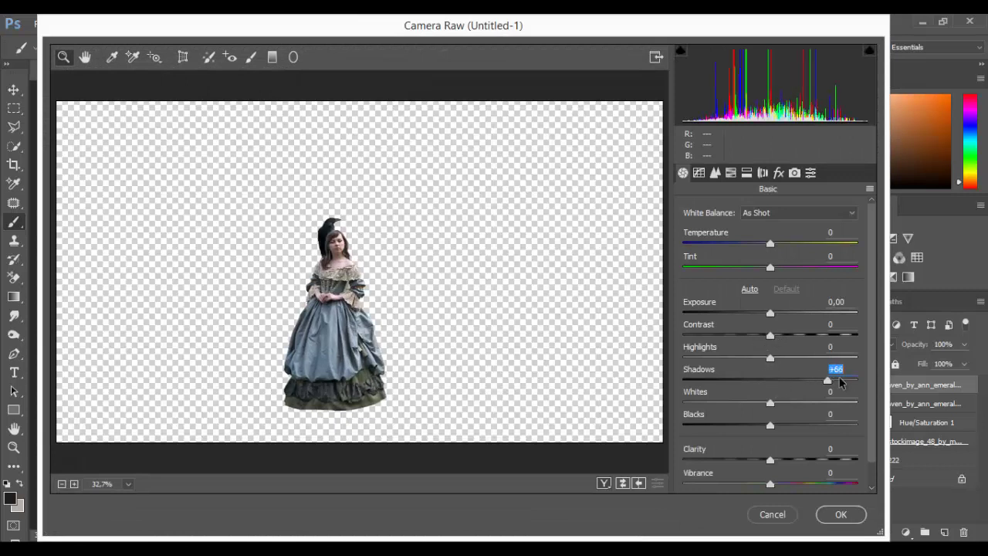
pyautogui.moveTo(770, 357); pyautogui.dragTo(640, 363)
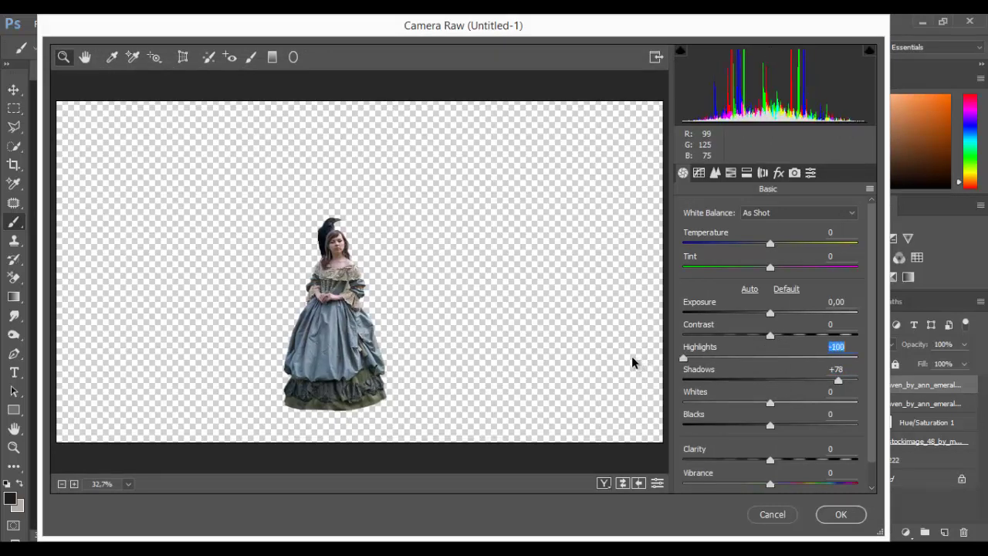
pyautogui.moveTo(779, 401); pyautogui.dragTo(727, 404)
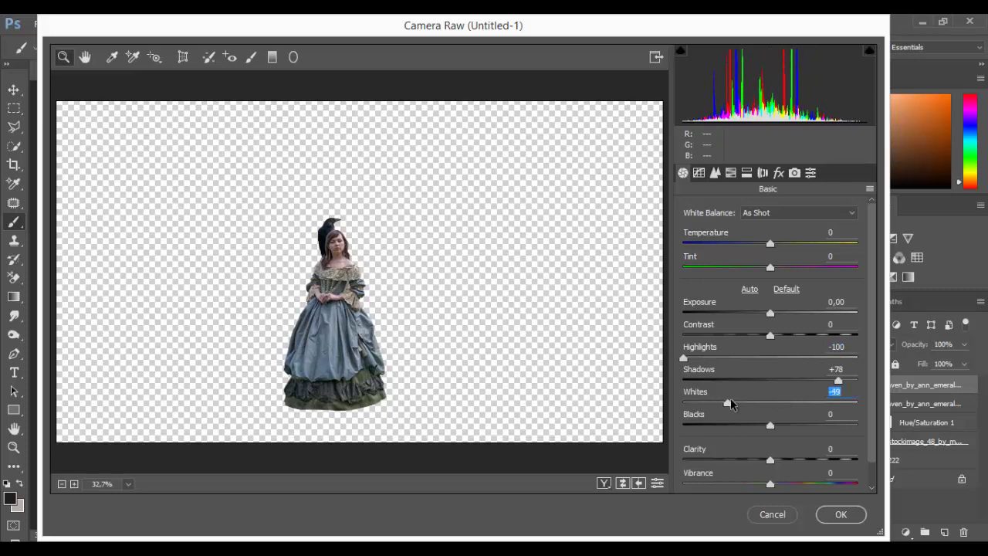
pyautogui.click(769, 427)
pyautogui.moveTo(769, 427); pyautogui.dragTo(725, 427)
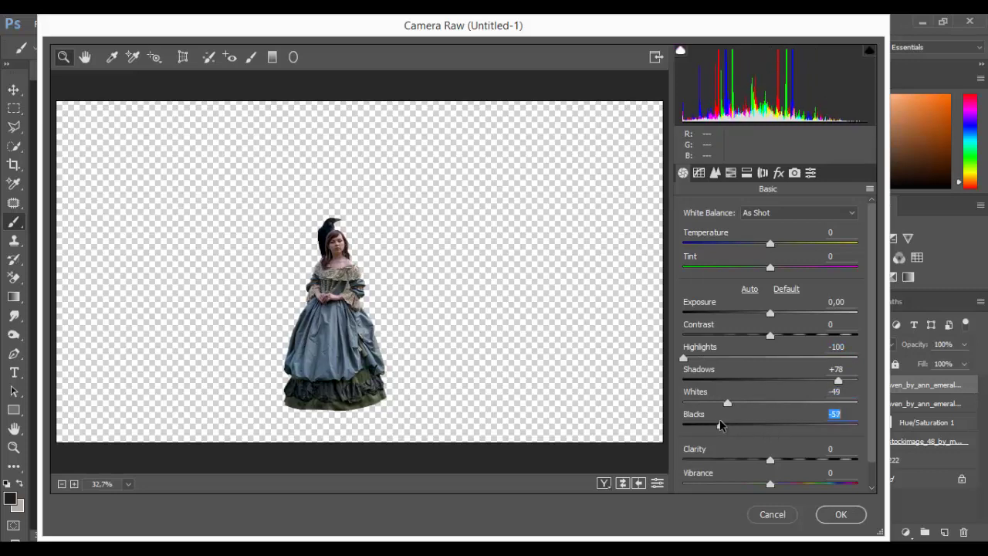
pyautogui.moveTo(771, 337)
pyautogui.mouseDown()
pyautogui.moveTo(749, 336)
pyautogui.moveTo(772, 336)
pyautogui.moveTo(765, 320)
pyautogui.mouseUp()
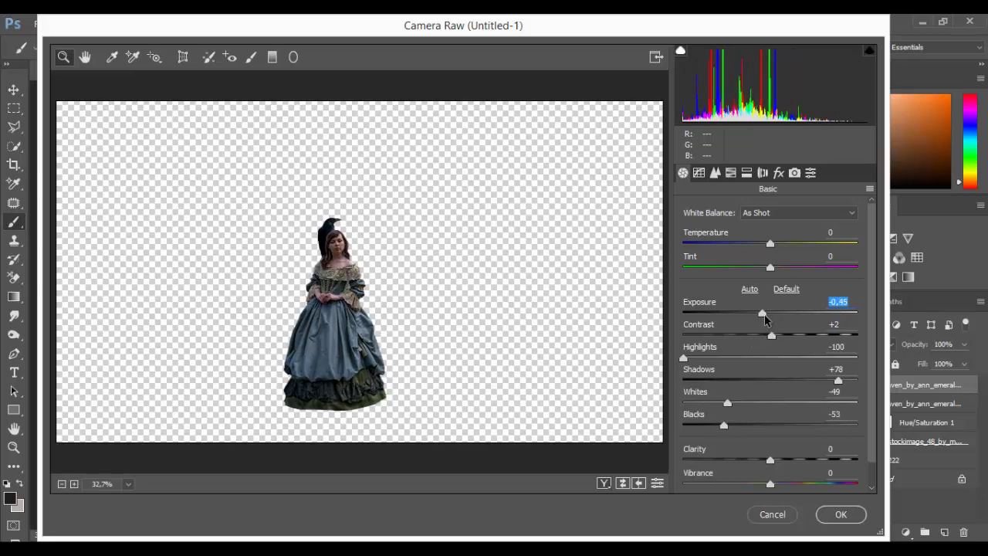
pyautogui.click(840, 515)
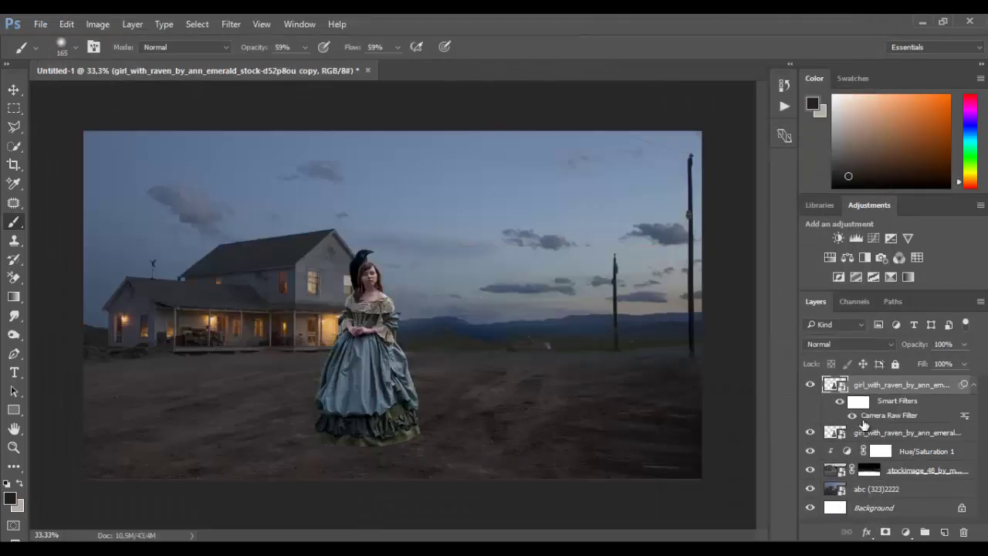
# Add a new layer above the original girl layer, fill it with 50% gray and set its blend mode to Overlay
pyautogui.click(894, 434)
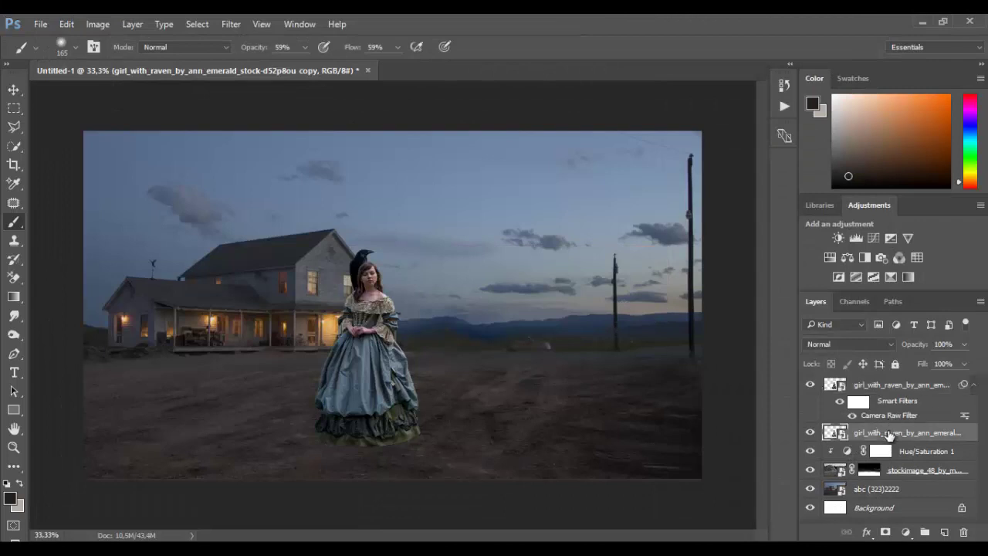
pyautogui.click(945, 533)
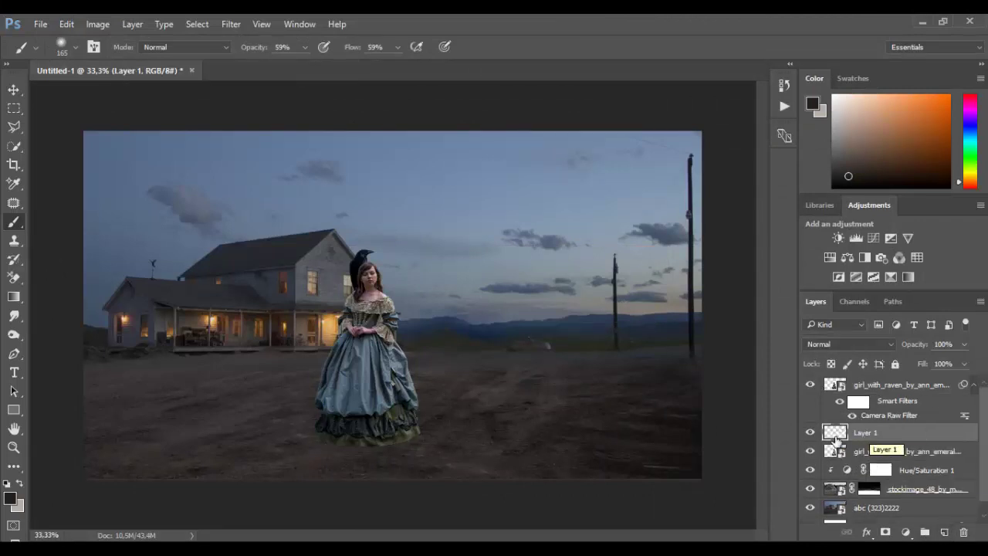
pyautogui.keyDown('ctrl'); pyautogui.click(406, 436); pyautogui.keyUp('ctrl')
pyautogui.keyDown('ctrl'); pyautogui.click(405, 436); pyautogui.keyUp('ctrl')
pyautogui.keyDown('ctrl'); pyautogui.click(406, 436); pyautogui.keyUp('ctrl')
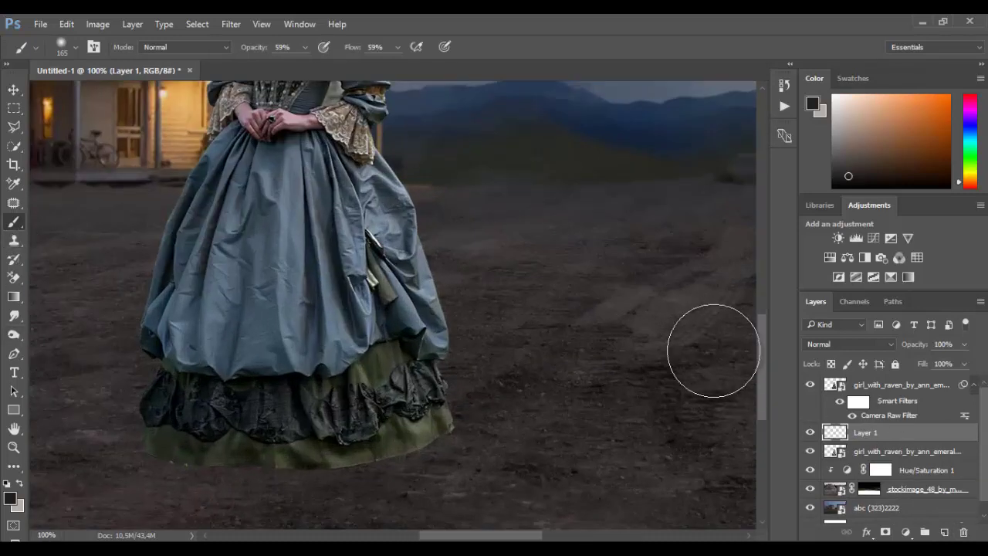
pyautogui.click(67, 24)
pyautogui.click(124, 214)
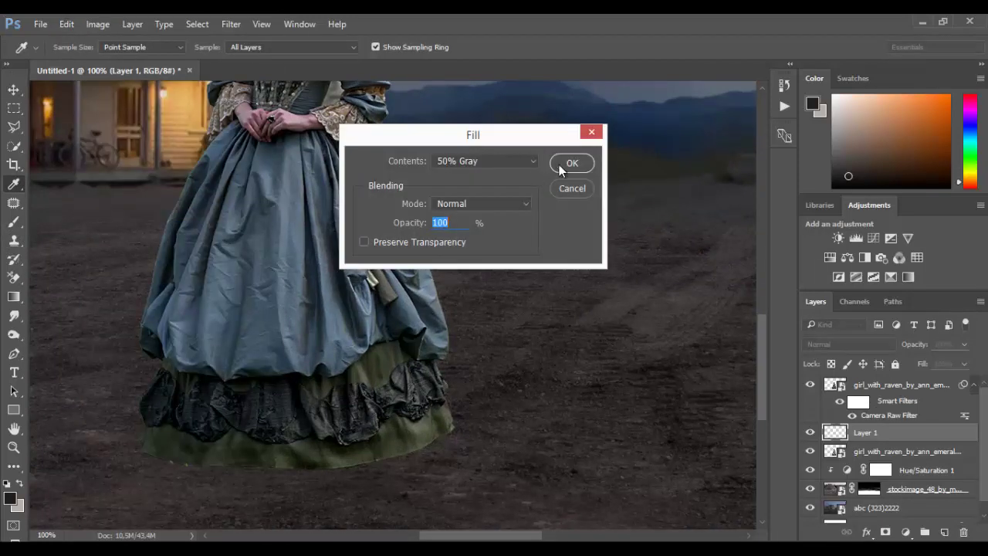
pyautogui.click(559, 164)
pyautogui.click(858, 345)
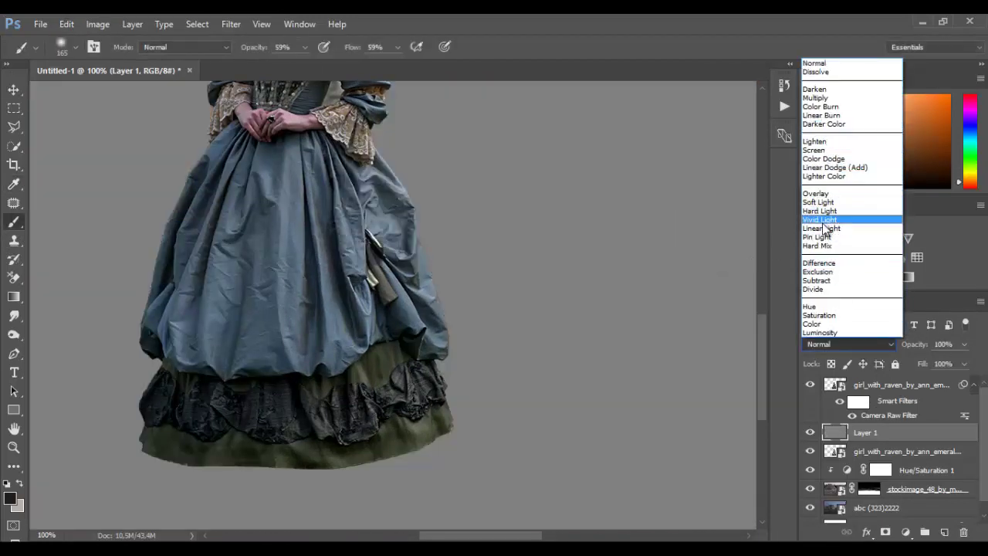
pyautogui.click(825, 193)
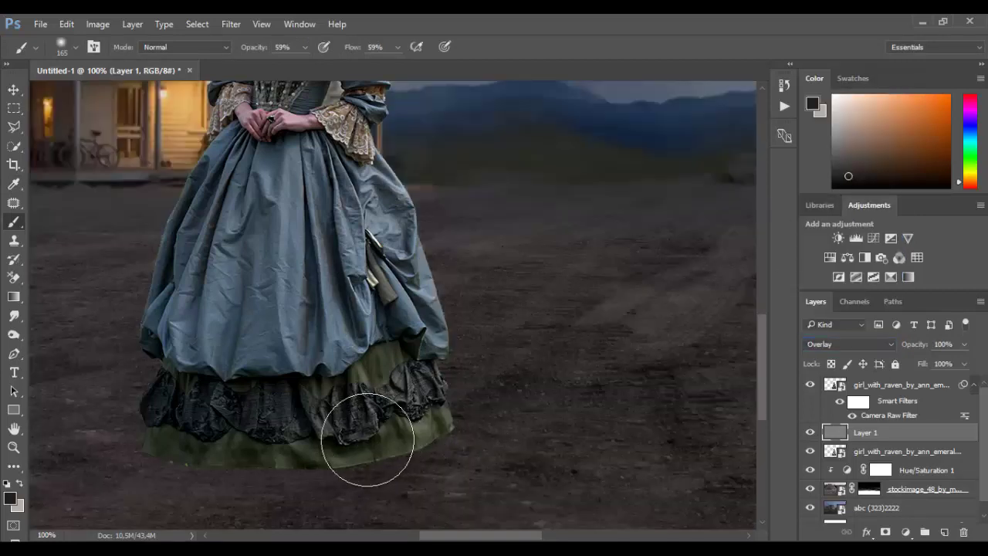
# Burn a contact shadow along the dress hem with a 47 px brush, midtones at 62% exposure, and enlarge the brush to 168 px
pyautogui.click(14, 334)
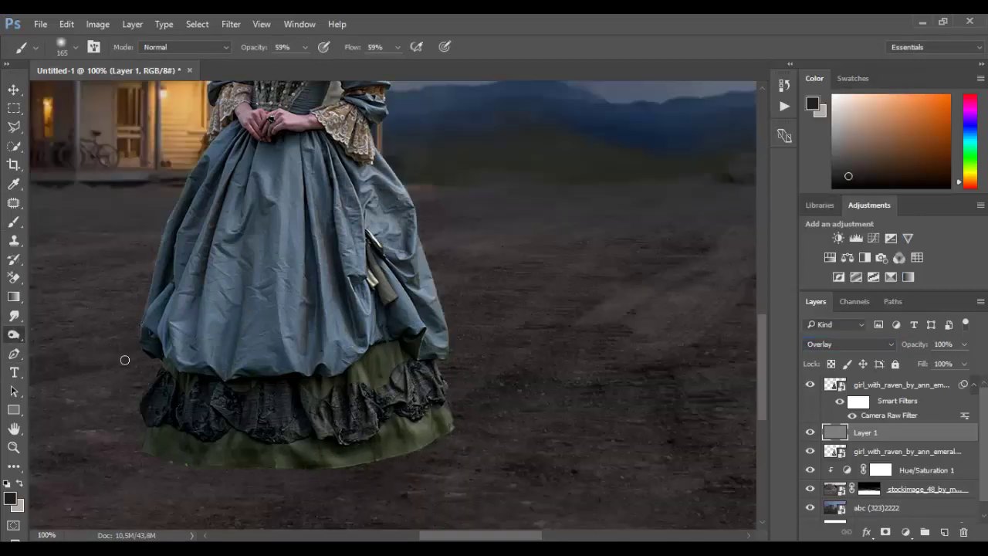
pyautogui.rightClick(272, 430)
pyautogui.click(369, 360)
pyautogui.click(204, 458)
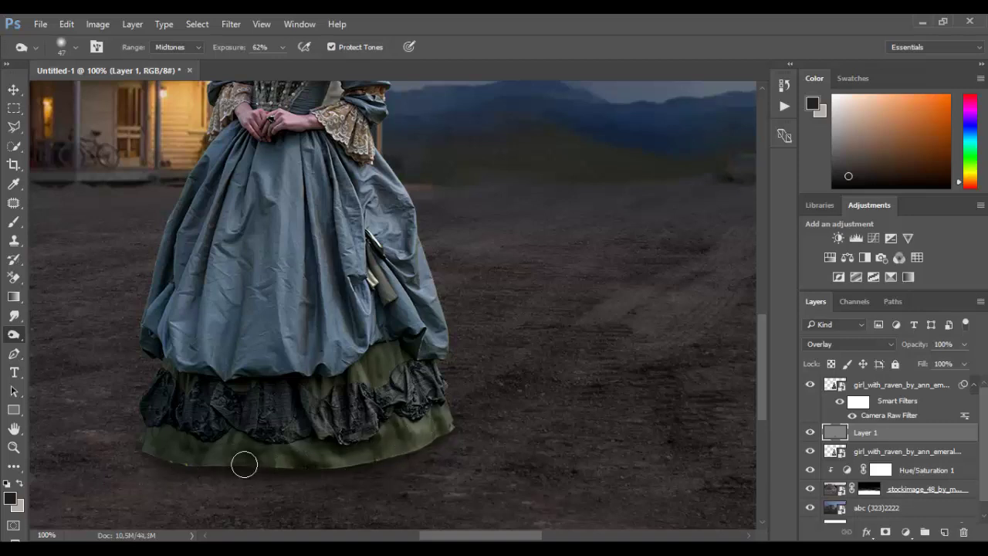
pyautogui.scroll(-2, 336, 403)
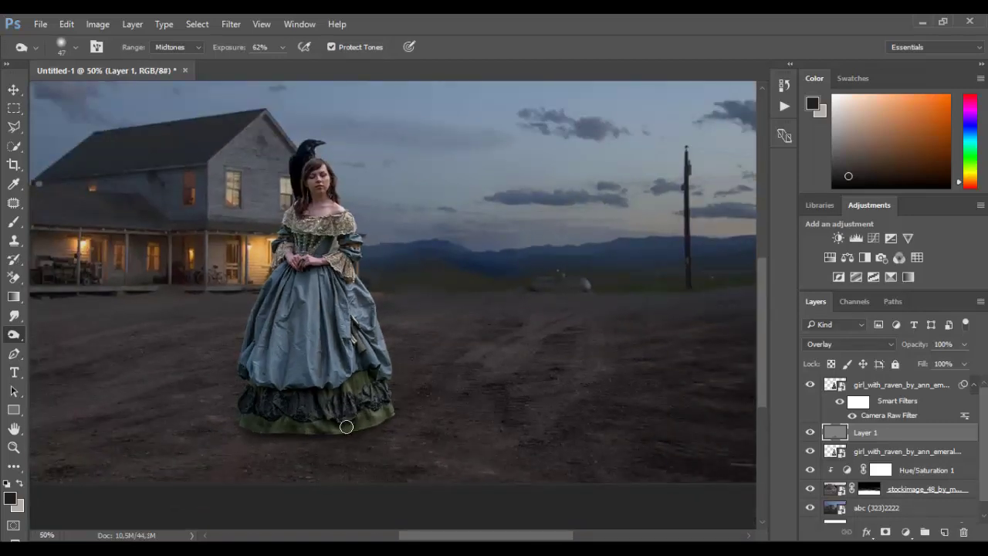
pyautogui.rightClick(370, 400)
pyautogui.press('Return')
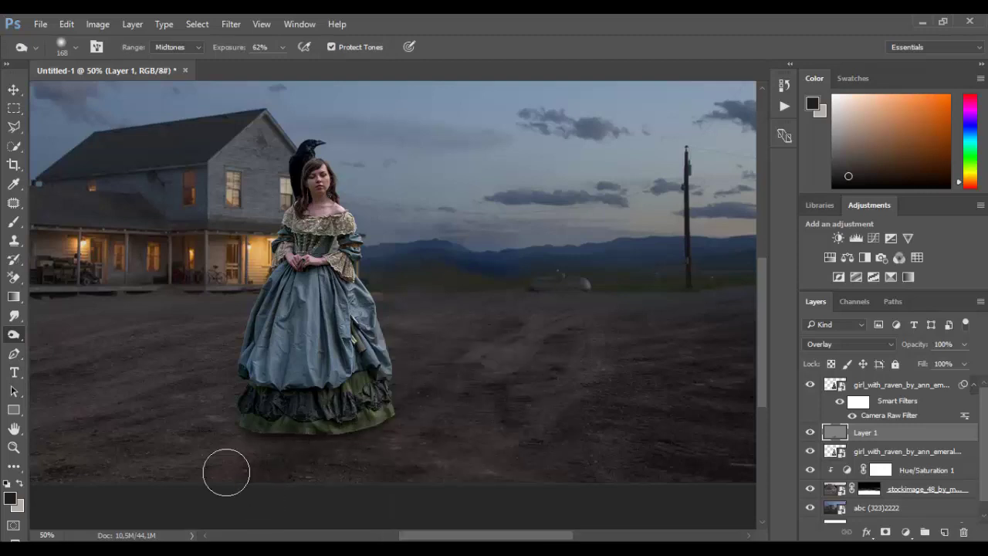
# Try burning the ground below the girl and in front of the house at 62% exposure, and undo those strokes
pyautogui.moveTo(244, 437)
pyautogui.mouseDown()
pyautogui.moveTo(243, 461)
pyautogui.moveTo(174, 489)
pyautogui.mouseUp()
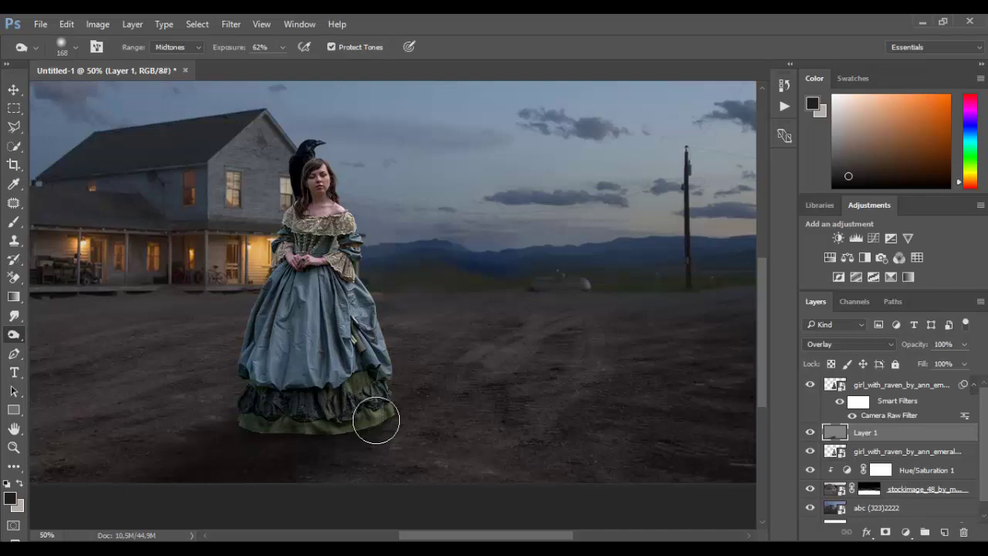
pyautogui.moveTo(232, 283)
pyautogui.mouseDown()
pyautogui.moveTo(144, 312)
pyautogui.moveTo(55, 305)
pyautogui.mouseUp()
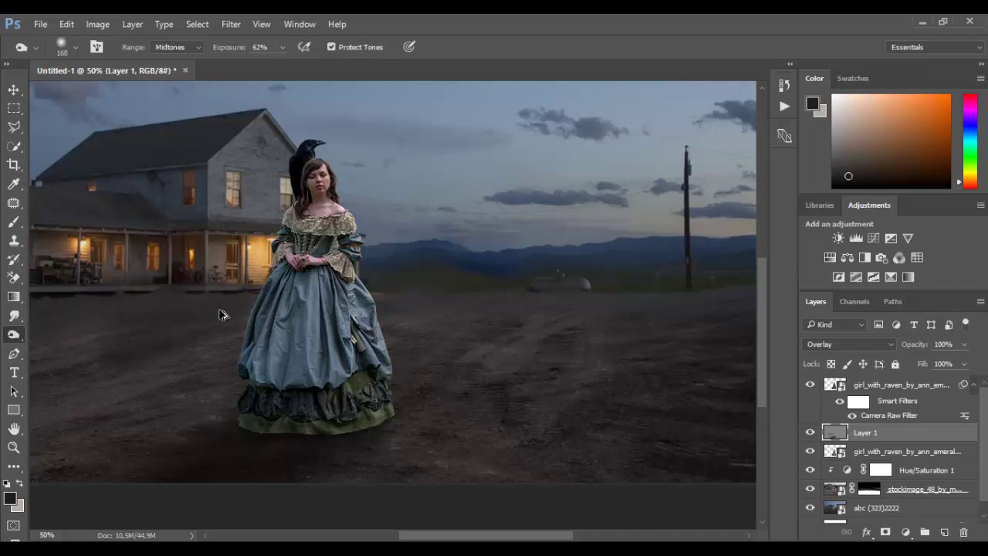
pyautogui.hotkey('ctrl', '-')
pyautogui.moveTo(180, 372)
pyautogui.mouseDown()
pyautogui.moveTo(171, 402)
pyautogui.moveTo(137, 389)
pyautogui.moveTo(52, 408)
pyautogui.mouseUp()
pyautogui.hotkey('ctrl', 'alt', 'z')
pyautogui.hotkey('ctrl', 'alt', 'z')
pyautogui.hotkey('ctrl', 'alt', 'z')
pyautogui.hotkey('ctrl', 'alt', 'z')
pyautogui.hotkey('ctrl', 'alt', 'z')
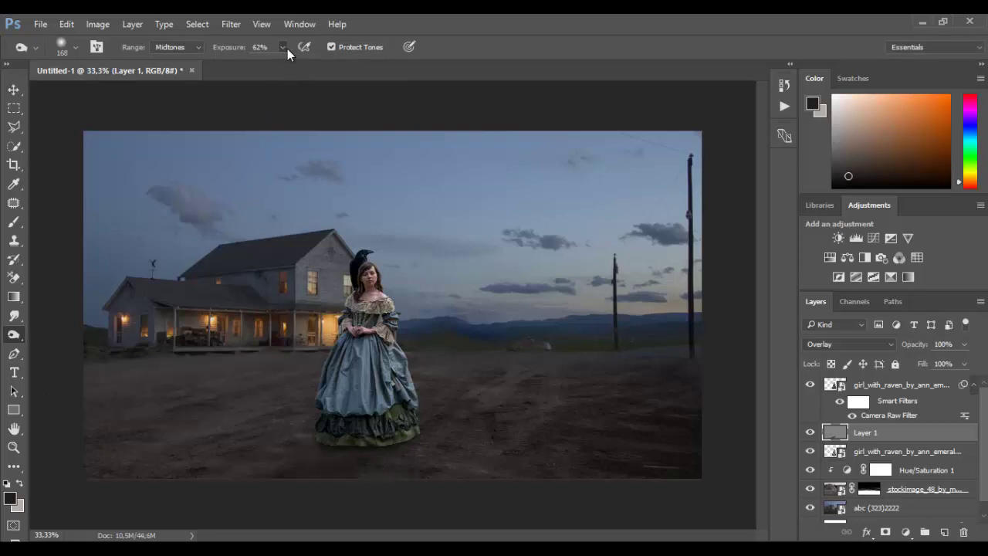
# Lower the Burn exposure to 27%, keeping the midtones range, and darken the ground across the foreground and around the girl
pyautogui.moveTo(260, 66); pyautogui.dragTo(258, 65)
pyautogui.click(202, 50)
pyautogui.click(202, 50)
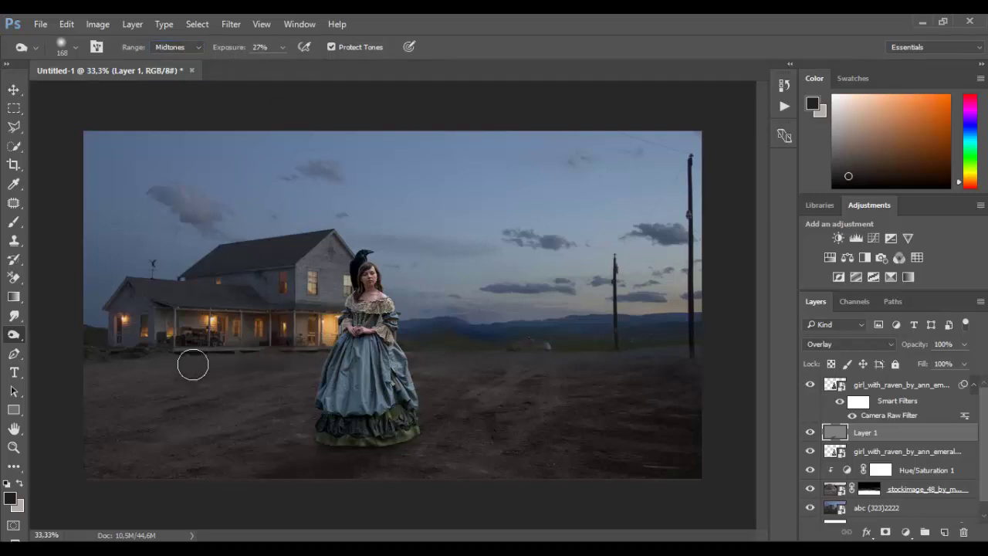
pyautogui.moveTo(722, 395)
pyautogui.mouseDown()
pyautogui.moveTo(686, 376)
pyautogui.moveTo(562, 415)
pyautogui.moveTo(480, 455)
pyautogui.mouseUp()
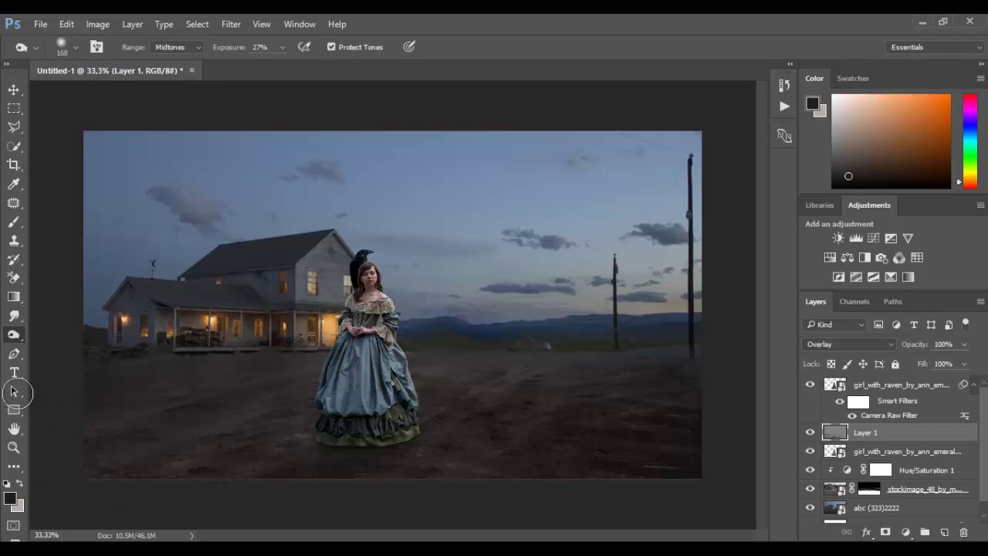
# Add a 50% gray layer above the filtered girl copy, set it to Overlay and clip it to the girl
pyautogui.scroll(2, 363, 377)
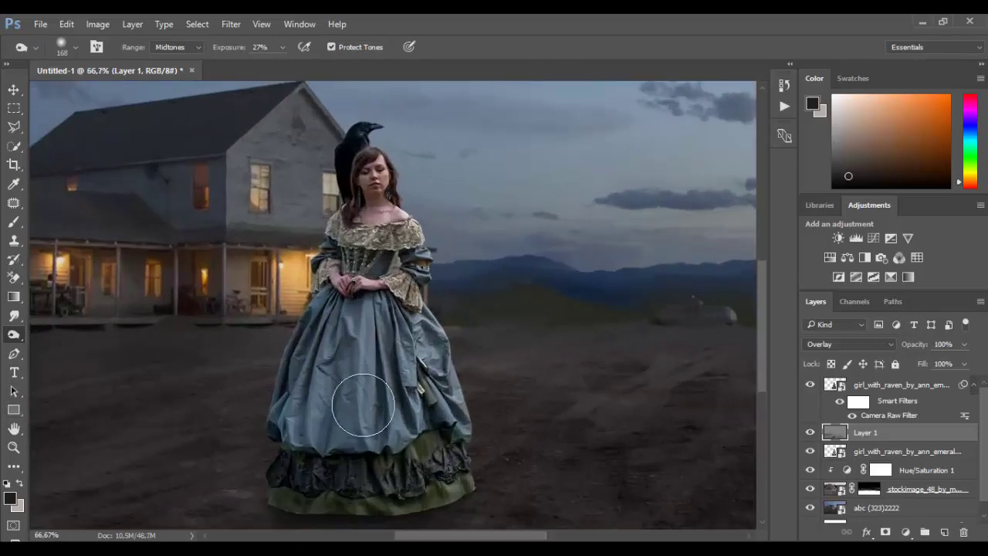
pyautogui.click(898, 395)
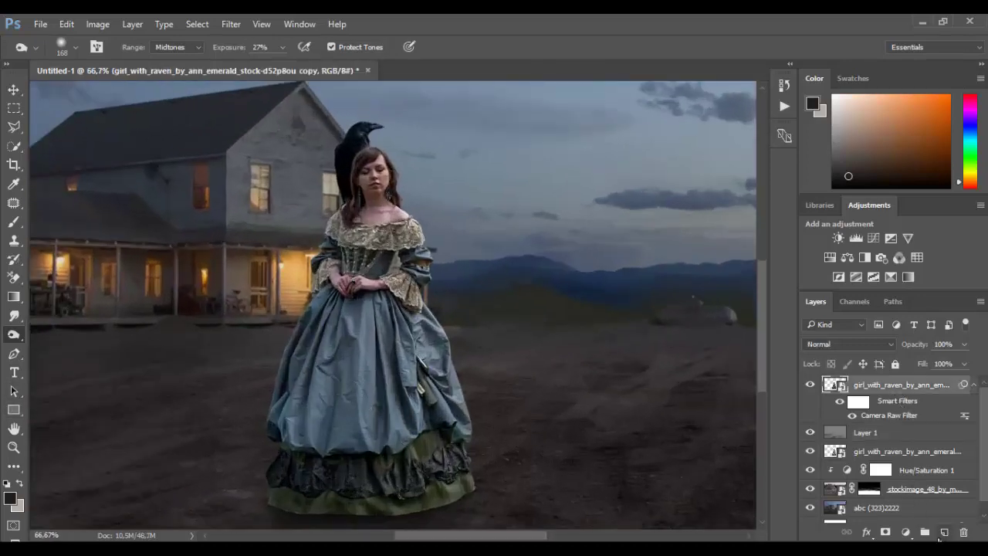
pyautogui.click(944, 533)
pyautogui.click(67, 24)
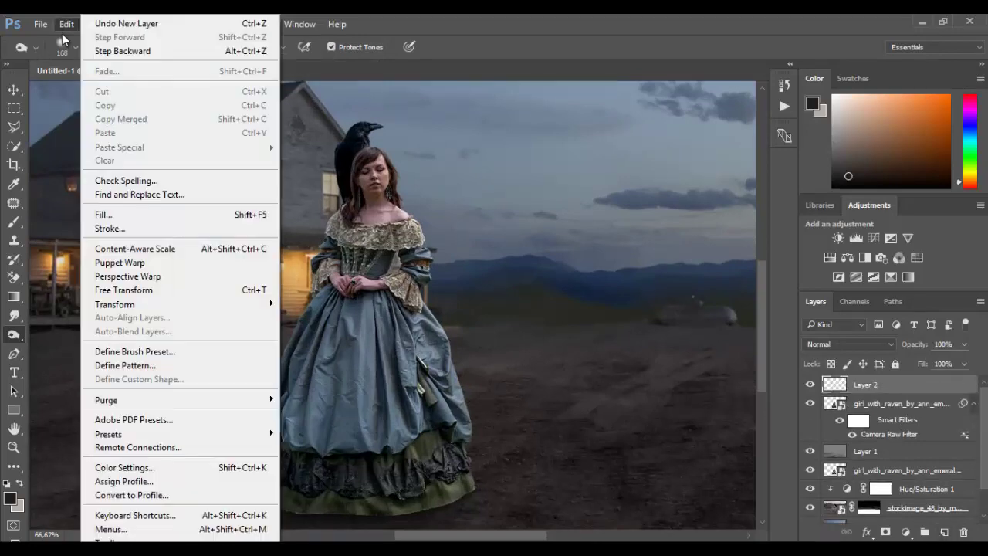
pyautogui.click(111, 213)
pyautogui.click(569, 162)
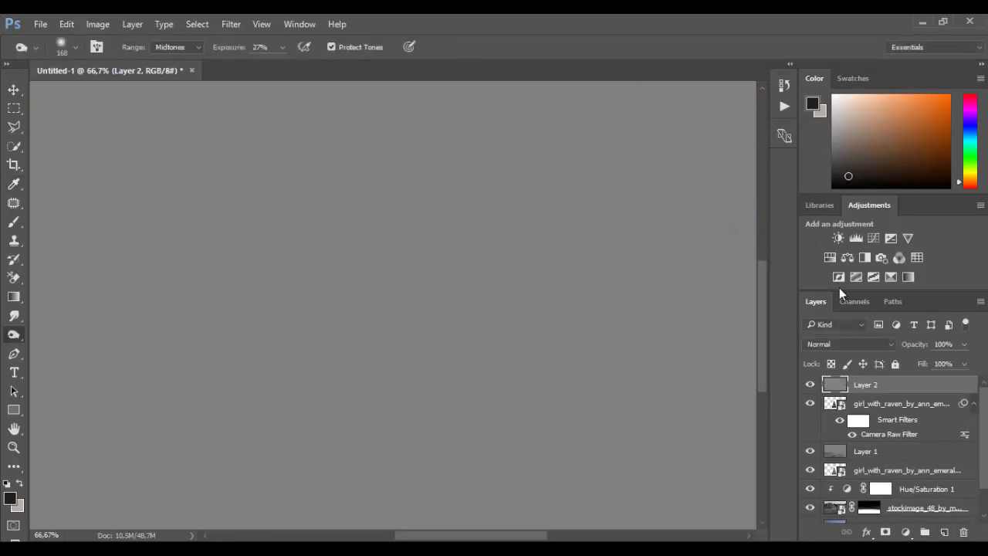
pyautogui.click(850, 344)
pyautogui.click(834, 195)
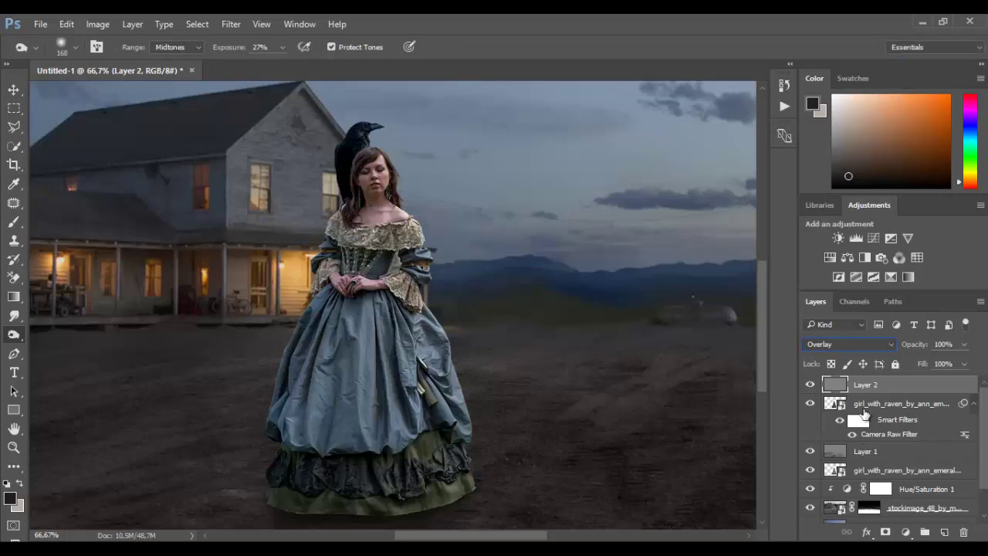
pyautogui.rightClick(886, 384)
pyautogui.click(733, 341)
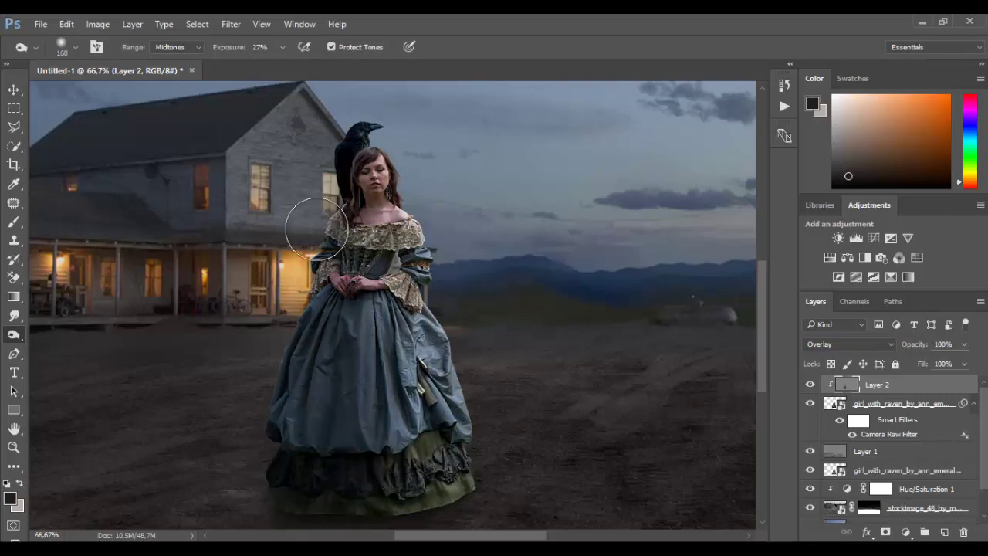
# Burn the shaded side of the girl, her skirt folds and the lower hem on the clipped gray layer at 27% exposure
pyautogui.moveTo(318, 230)
pyautogui.mouseDown()
pyautogui.moveTo(327, 255)
pyautogui.moveTo(335, 198)
pyautogui.mouseUp()
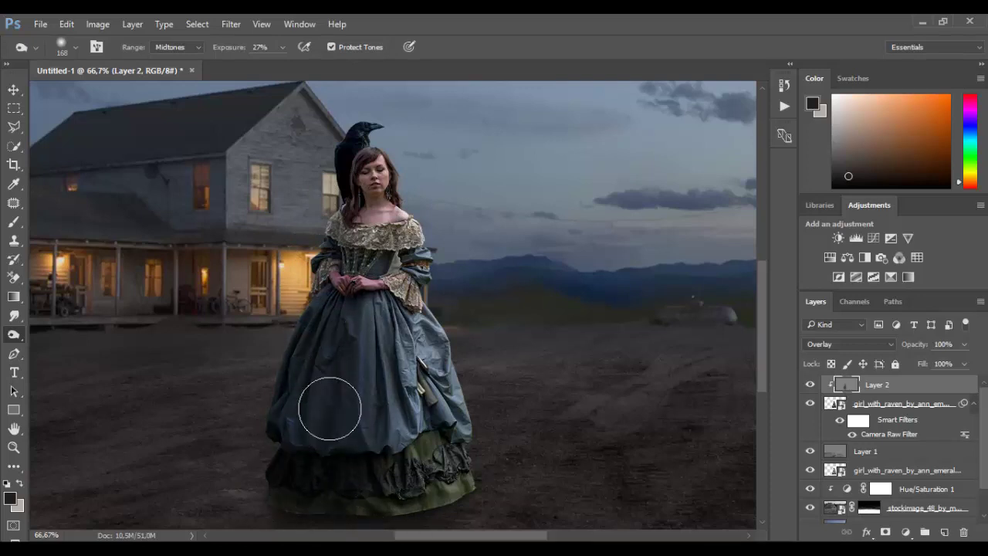
pyautogui.moveTo(431, 468); pyautogui.dragTo(420, 470)
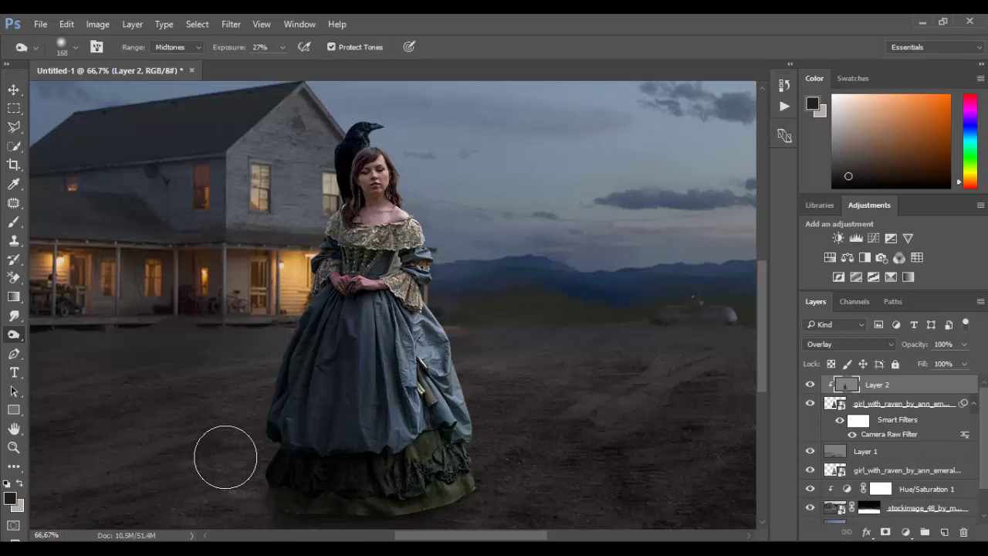
pyautogui.keyDown('alt'); pyautogui.click(296, 404); pyautogui.keyUp('alt')
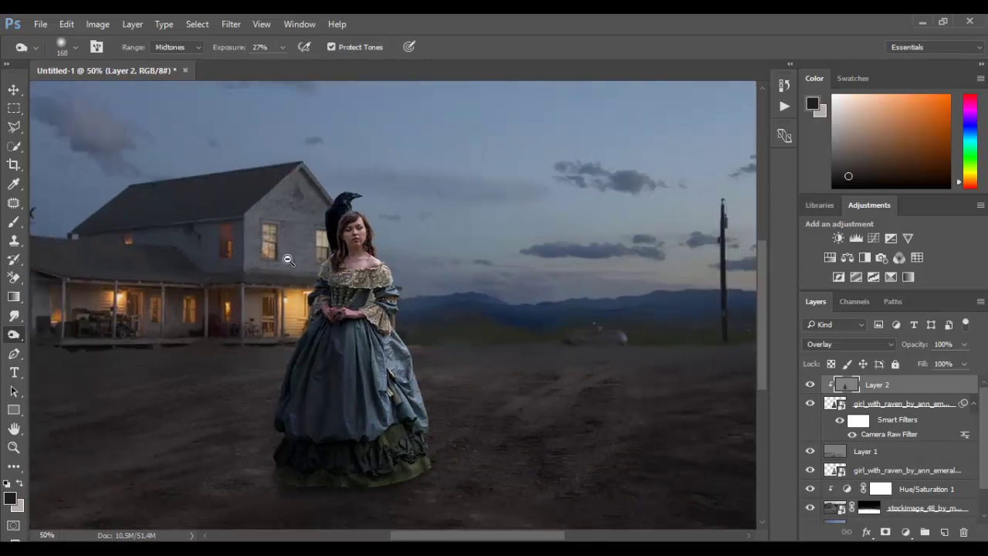
pyautogui.hotkey('ctrl', '-')
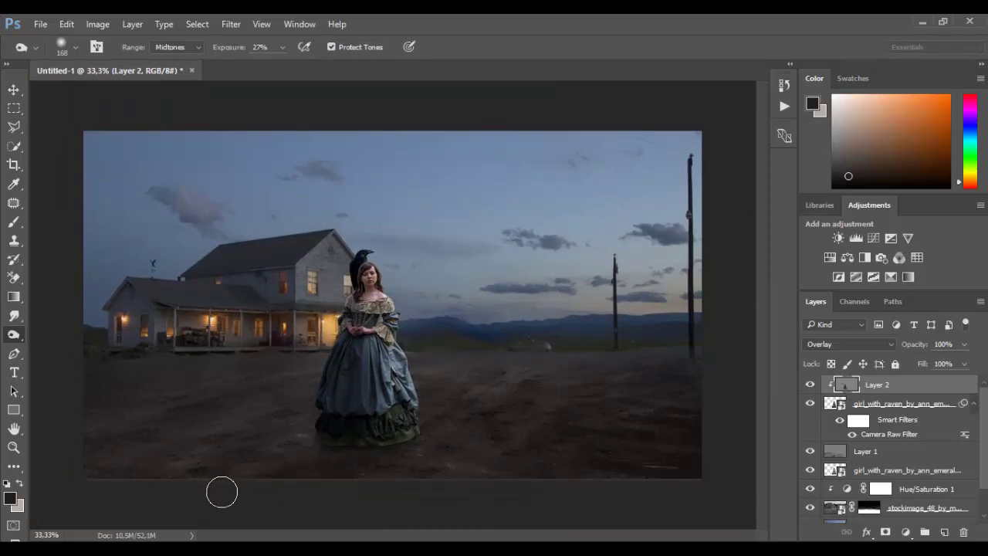
# Place the forest_stock_02 image as the top layer at 60% scale, aligned to the canvas's left edge
pyautogui.hotkey('alt', 'Tab')
pyautogui.moveTo(665, 207); pyautogui.dragTo(209, 376)
pyautogui.moveTo(319, 408); pyautogui.dragTo(277, 409)
pyautogui.press('Return')
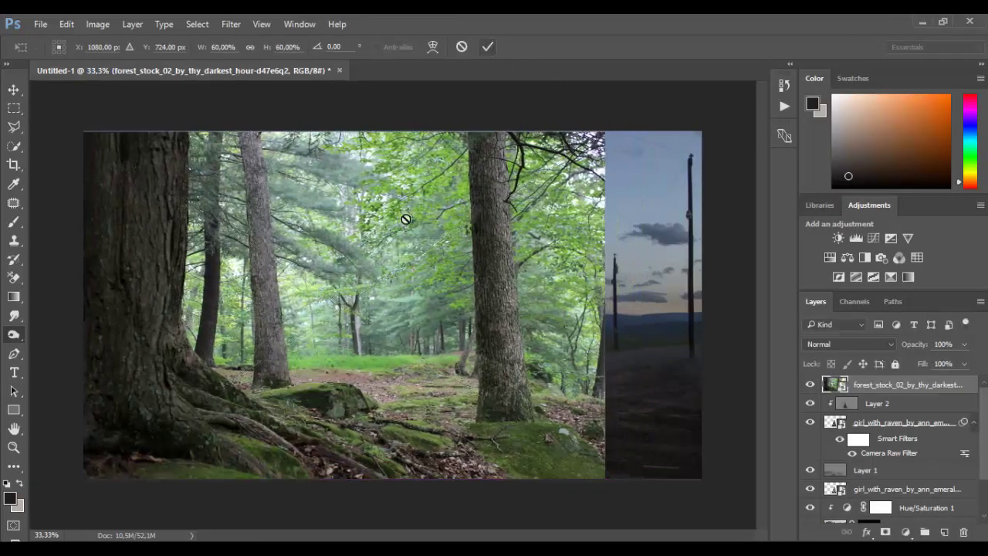
# Quick-select the large foreground tree trunk with its roots and mask out the rest of the forest image
pyautogui.press('o')
pyautogui.click(14, 146)
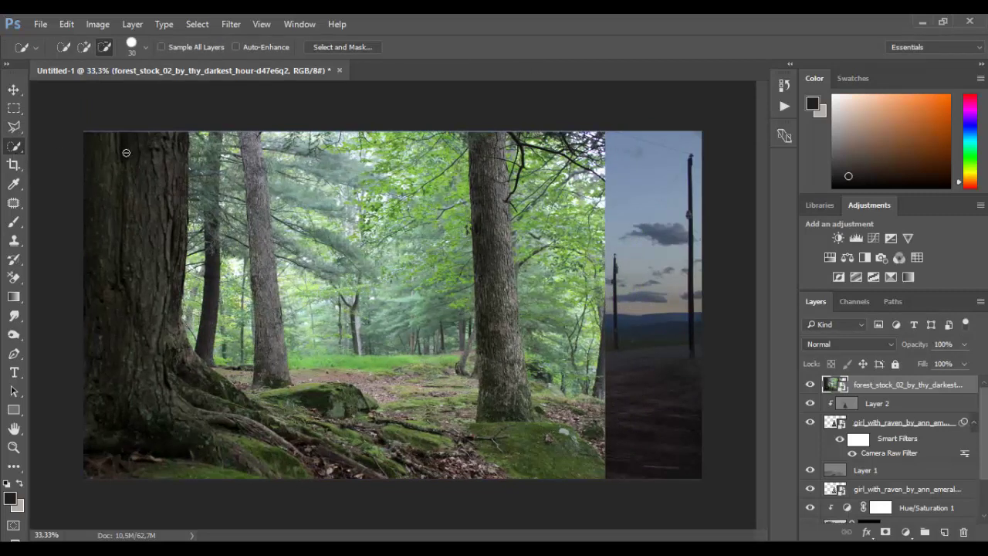
pyautogui.moveTo(116, 224)
pyautogui.mouseDown()
pyautogui.moveTo(121, 335)
pyautogui.moveTo(133, 276)
pyautogui.moveTo(133, 419)
pyautogui.moveTo(169, 452)
pyautogui.moveTo(228, 430)
pyautogui.mouseUp()
pyautogui.moveTo(367, 486)
pyautogui.mouseDown()
pyautogui.moveTo(318, 457)
pyautogui.moveTo(372, 468)
pyautogui.mouseUp()
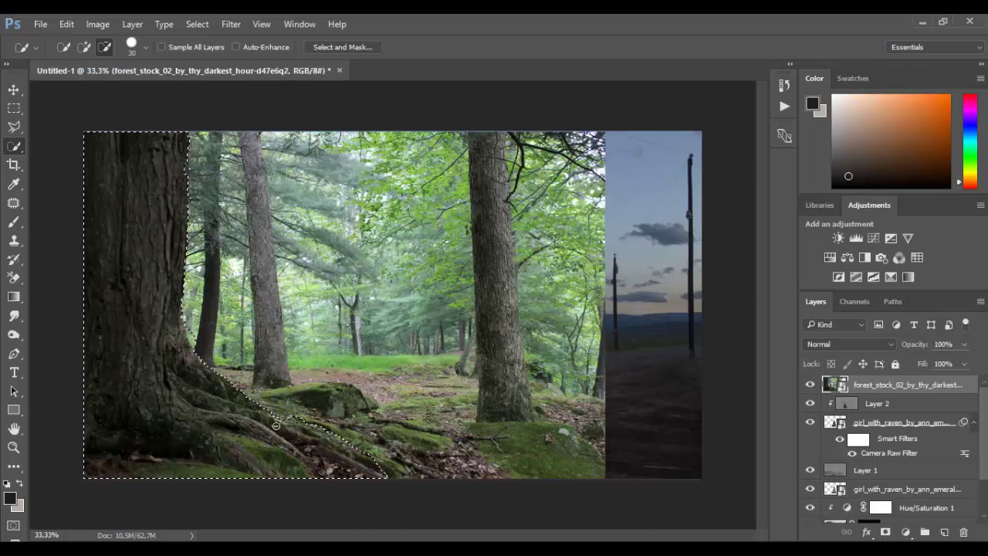
pyautogui.click(884, 532)
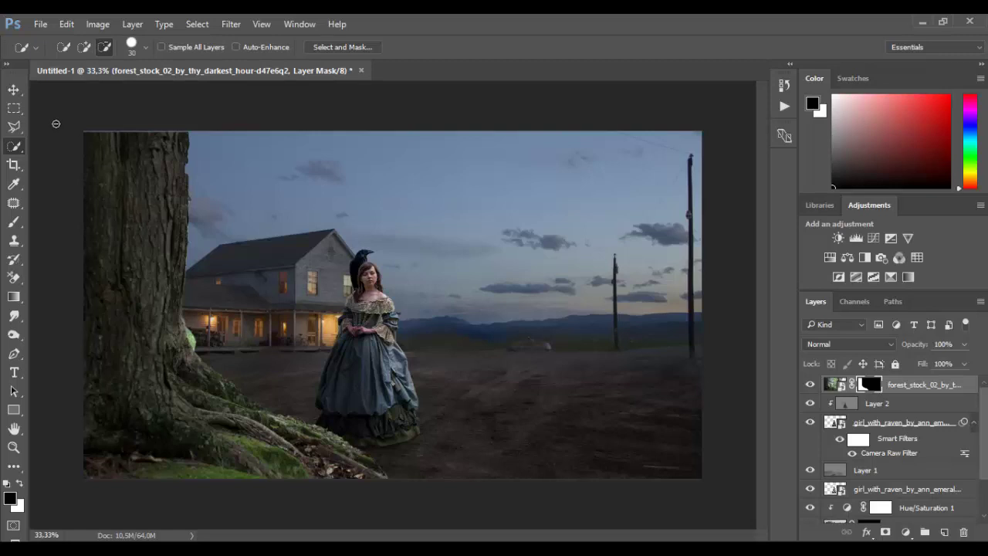
# Enlarge the masked tree slightly and shift it toward the canvas's left edge so the house is uncovered
pyautogui.click(14, 89)
pyautogui.moveTo(87, 134); pyautogui.dragTo(75, 120)
pyautogui.moveTo(178, 396); pyautogui.dragTo(113, 398)
pyautogui.click(630, 46)
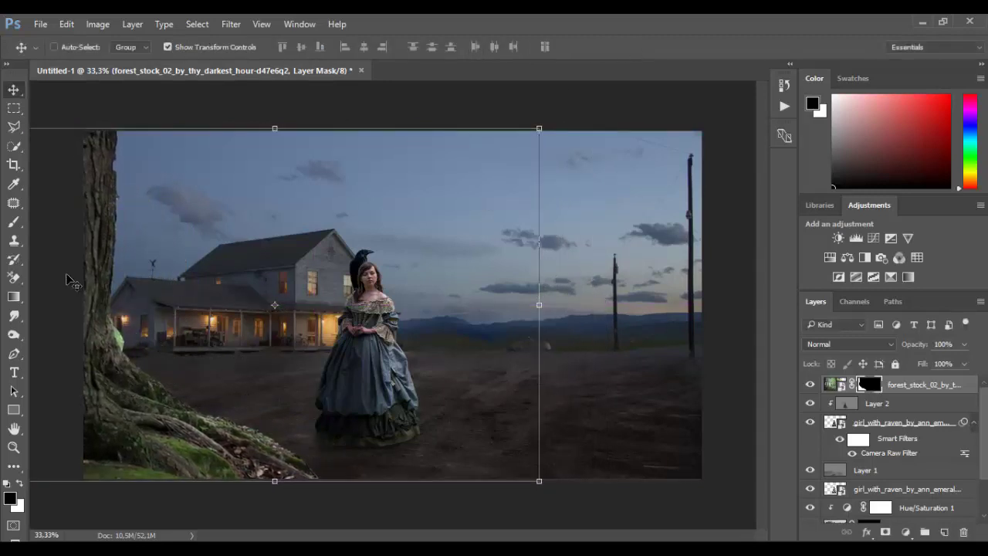
# Paint black on the tree's mask to hide the leftover green beside the trunk, raise brush opacity to 100% and swap to white
pyautogui.click(11, 226)
pyautogui.rightClick(269, 335)
pyautogui.click(405, 421)
pyautogui.moveTo(159, 343); pyautogui.dragTo(139, 332)
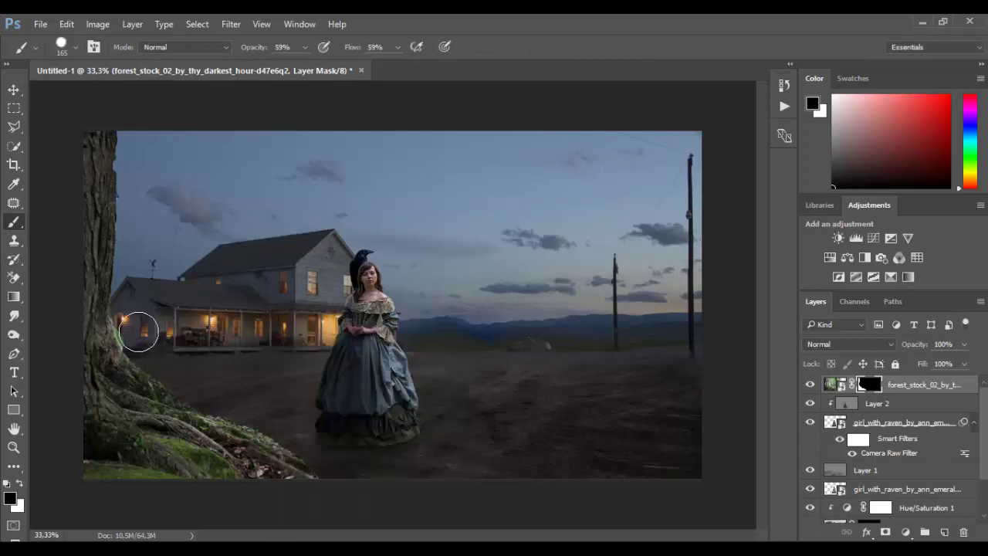
pyautogui.rightClick(150, 328)
pyautogui.moveTo(307, 51); pyautogui.dragTo(368, 63)
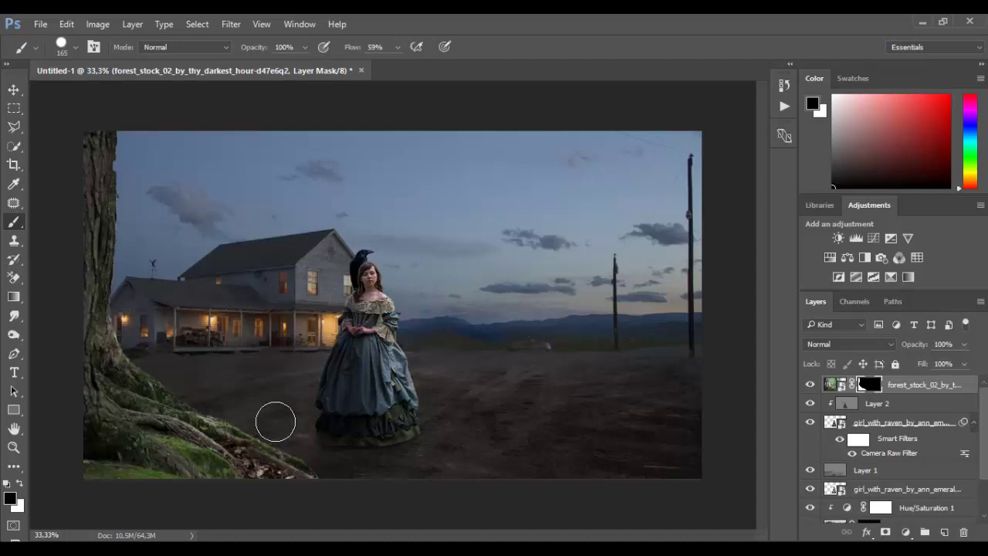
pyautogui.click(19, 484)
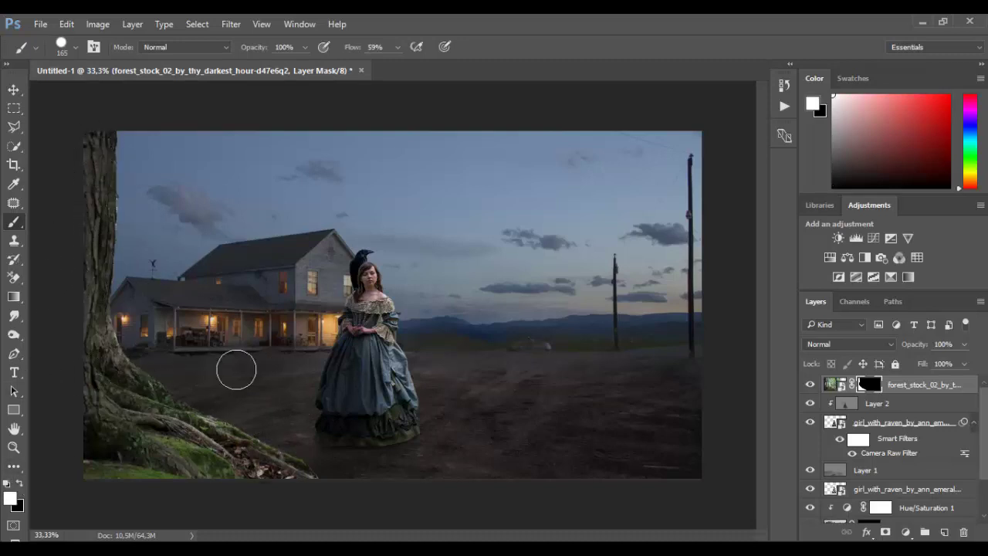
# Add a Hue/Saturation adjustment above the tree with lightness -28 and clip it to the forest_stock_02 layer
pyautogui.click(908, 532)
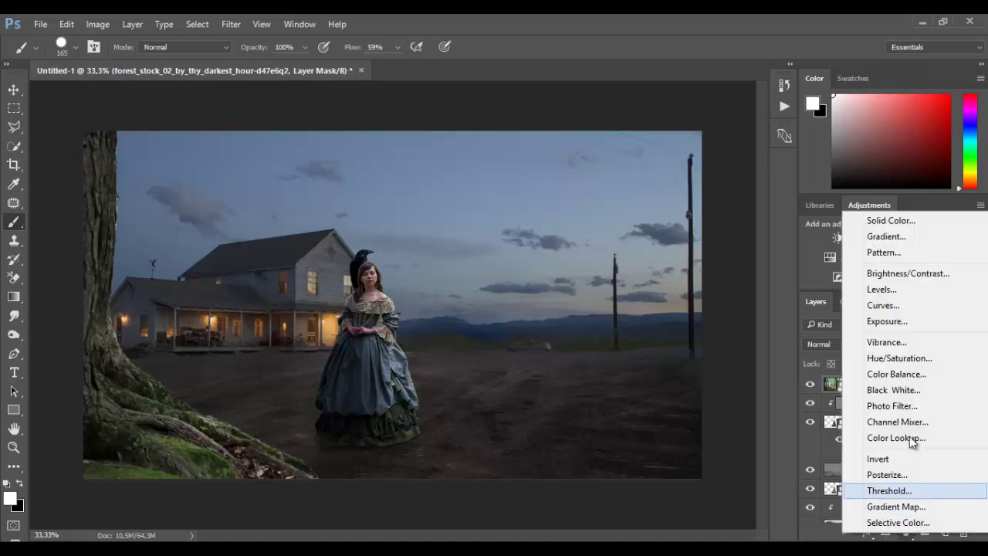
pyautogui.click(900, 356)
pyautogui.moveTo(492, 410); pyautogui.dragTo(469, 425)
pyautogui.rightClick(903, 386)
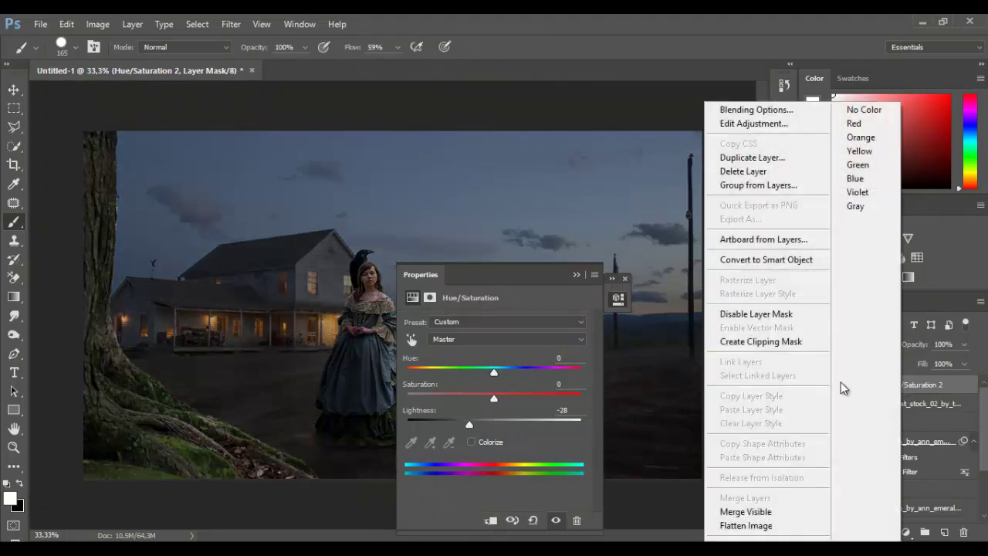
pyautogui.click(761, 342)
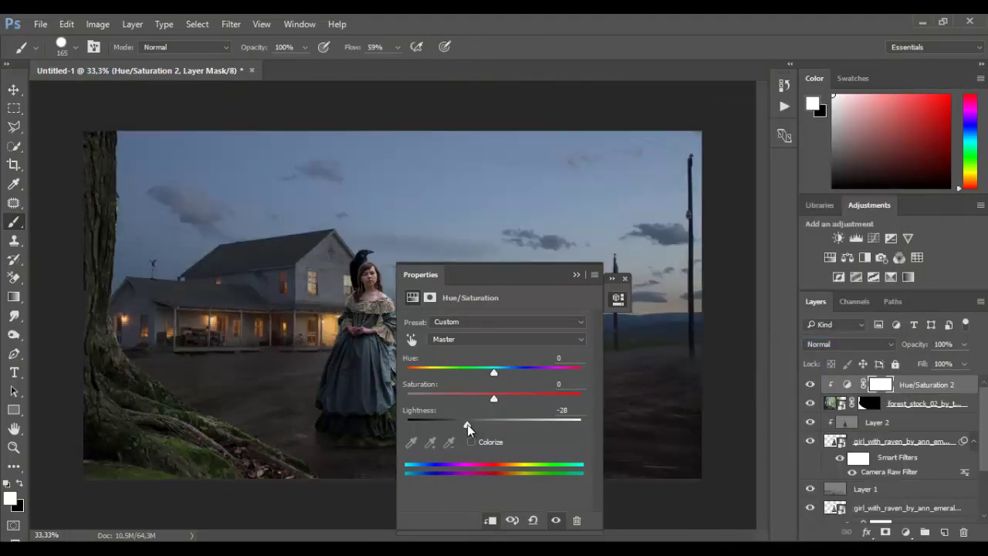
# Refine the tree's Hue/Saturation to saturation -58 and lightness -34, and shift the hue in the positive direction
pyautogui.moveTo(463, 425); pyautogui.dragTo(461, 425)
pyautogui.moveTo(492, 370); pyautogui.dragTo(513, 383)
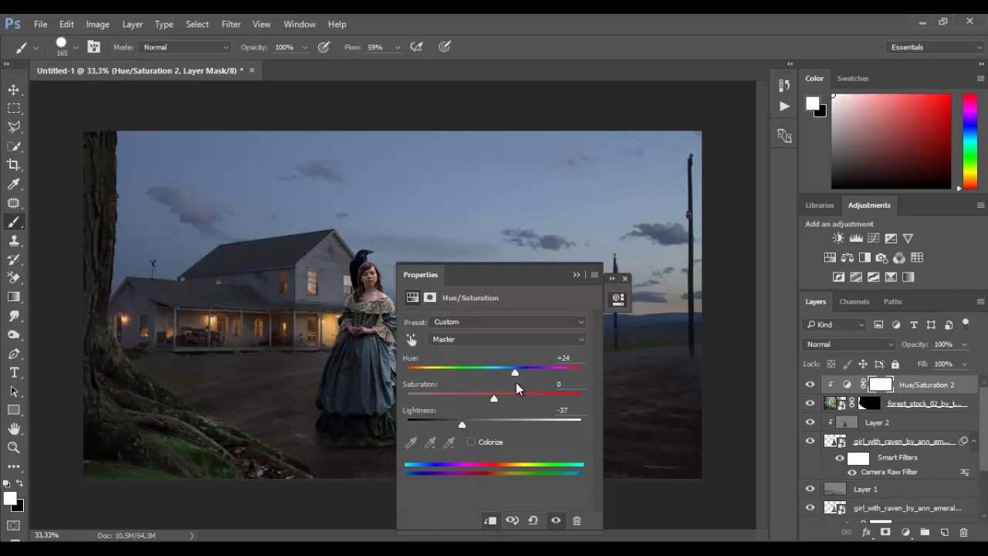
pyautogui.moveTo(516, 384)
pyautogui.mouseDown()
pyautogui.moveTo(492, 373)
pyautogui.moveTo(520, 378)
pyautogui.mouseUp()
pyautogui.moveTo(494, 398); pyautogui.dragTo(424, 403)
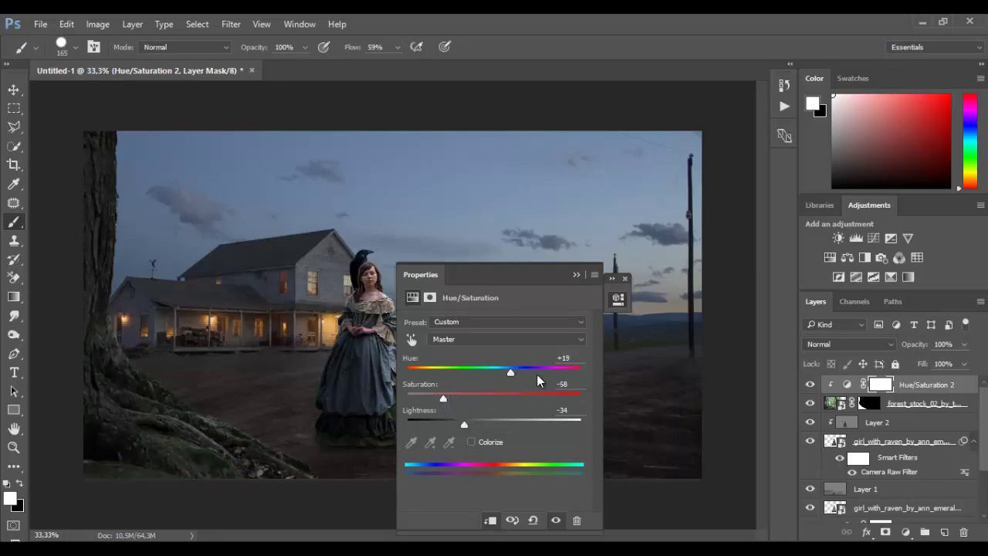
pyautogui.moveTo(510, 373); pyautogui.dragTo(555, 376)
pyautogui.click(617, 297)
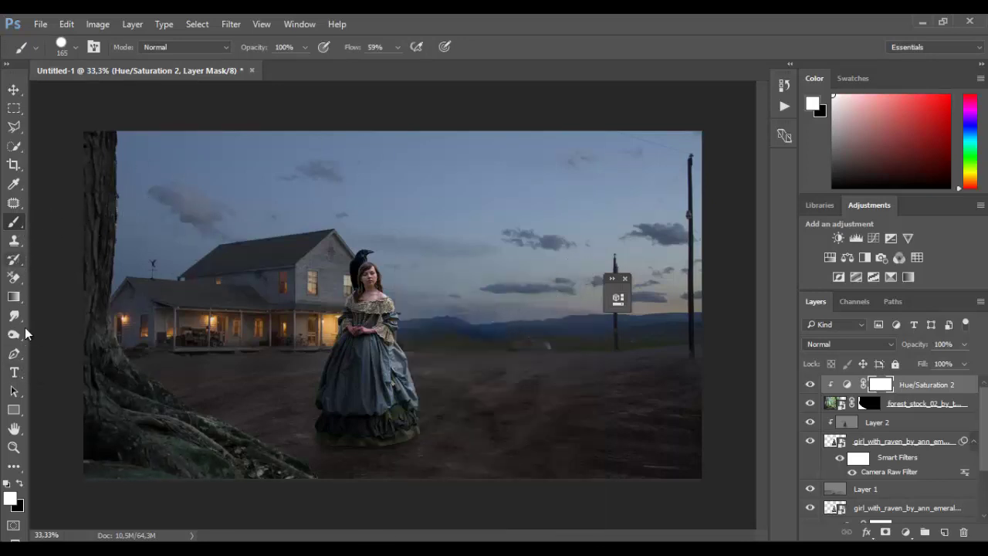
# Paint black at 10% brush opacity on the Hue/Saturation mask along the trunk edge facing the house
pyautogui.moveTo(306, 47)
pyautogui.mouseDown()
pyautogui.moveTo(246, 68)
pyautogui.moveTo(227, 95)
pyautogui.mouseUp()
pyautogui.click(19, 485)
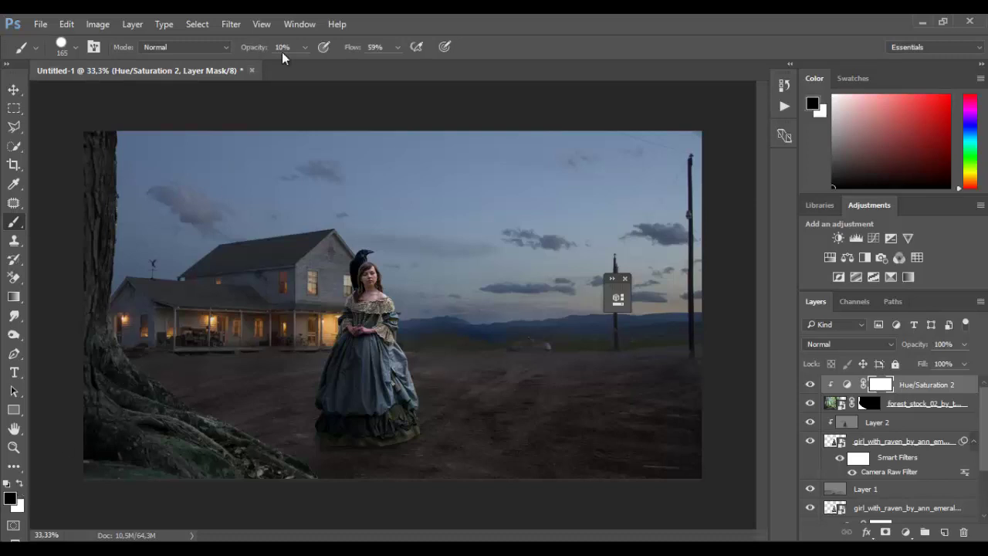
pyautogui.moveTo(128, 177)
pyautogui.mouseDown()
pyautogui.moveTo(116, 288)
pyautogui.moveTo(167, 386)
pyautogui.moveTo(129, 163)
pyautogui.moveTo(129, 255)
pyautogui.moveTo(121, 136)
pyautogui.moveTo(150, 255)
pyautogui.mouseUp()
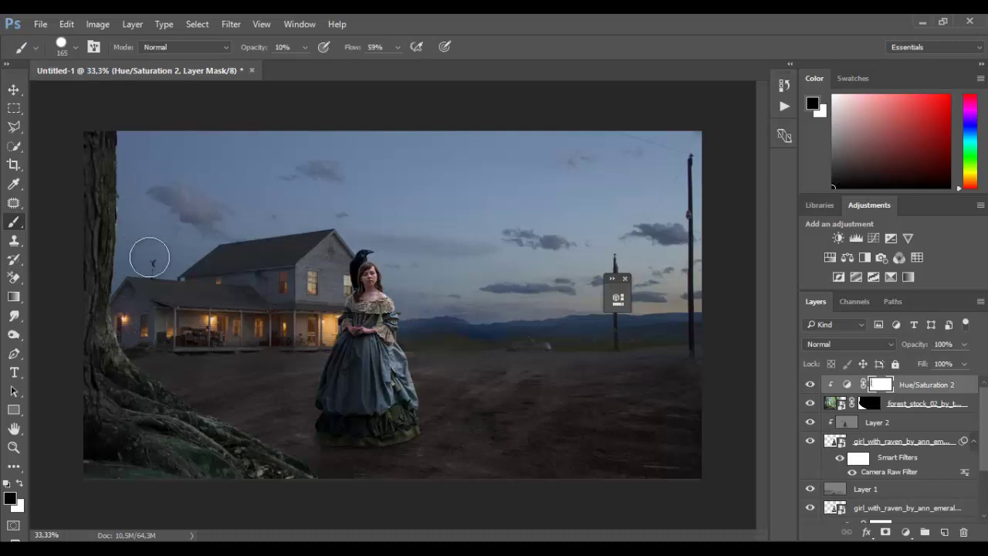
# On the tree's layer mask, use a 36 px brush at 100% opacity to trim the bright fringe along the upper trunk edge
pyautogui.keyDown('ctrl'); pyautogui.click(115, 214); pyautogui.keyUp('ctrl')
pyautogui.keyDown('ctrl'); pyautogui.click(116, 214); pyautogui.keyUp('ctrl')
pyautogui.keyDown('ctrl'); pyautogui.click(133, 151); pyautogui.keyUp('ctrl')
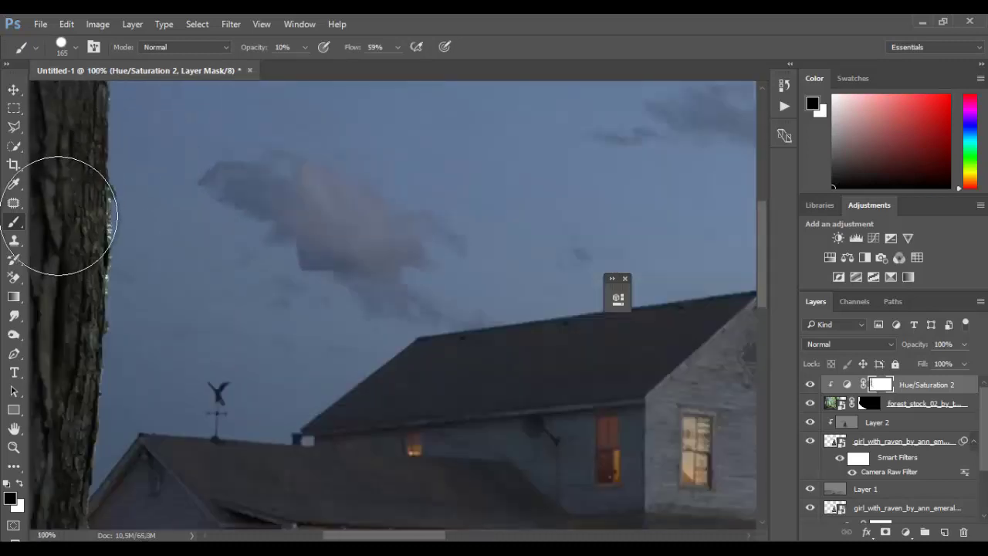
pyautogui.click(870, 404)
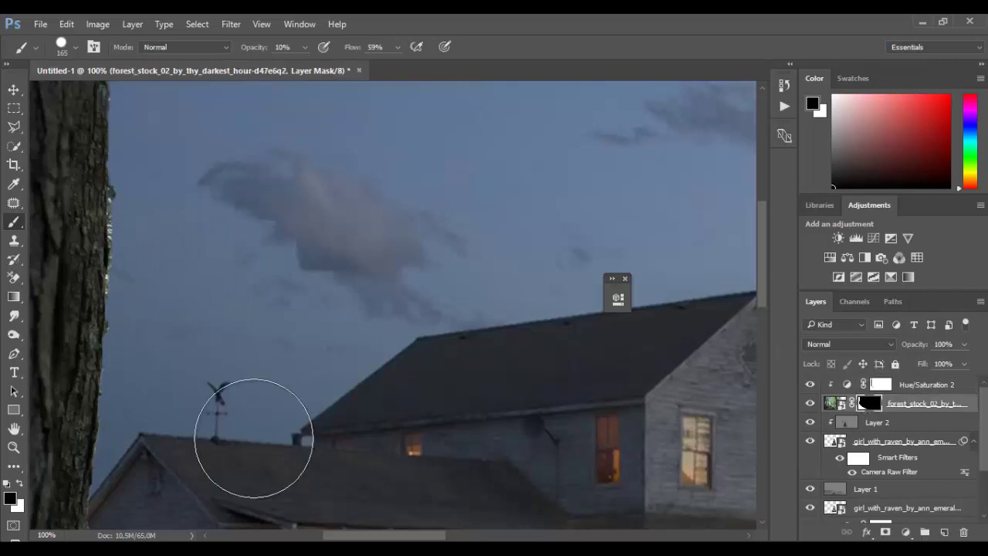
pyautogui.rightClick(156, 289)
pyautogui.click(306, 48)
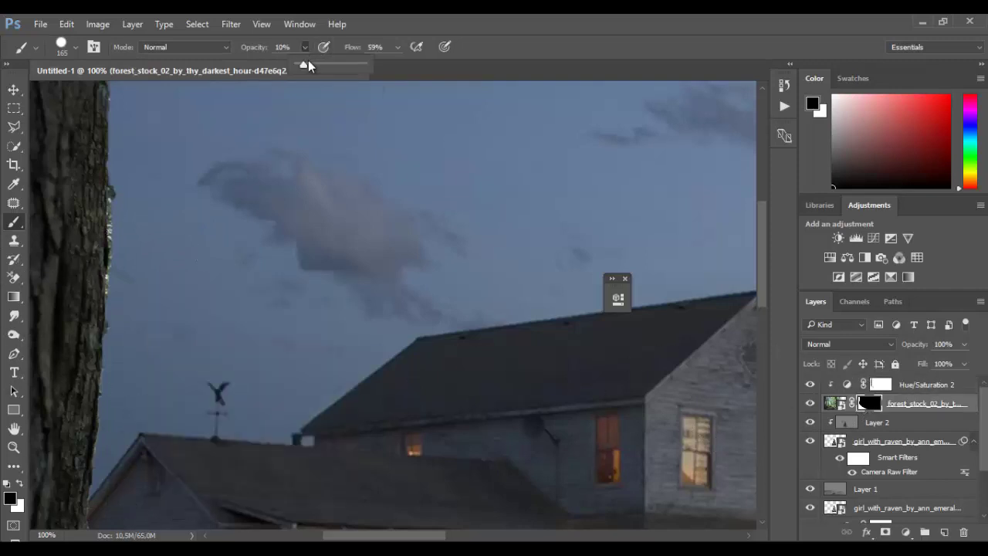
pyautogui.moveTo(304, 65); pyautogui.dragTo(417, 67)
pyautogui.rightClick(185, 259)
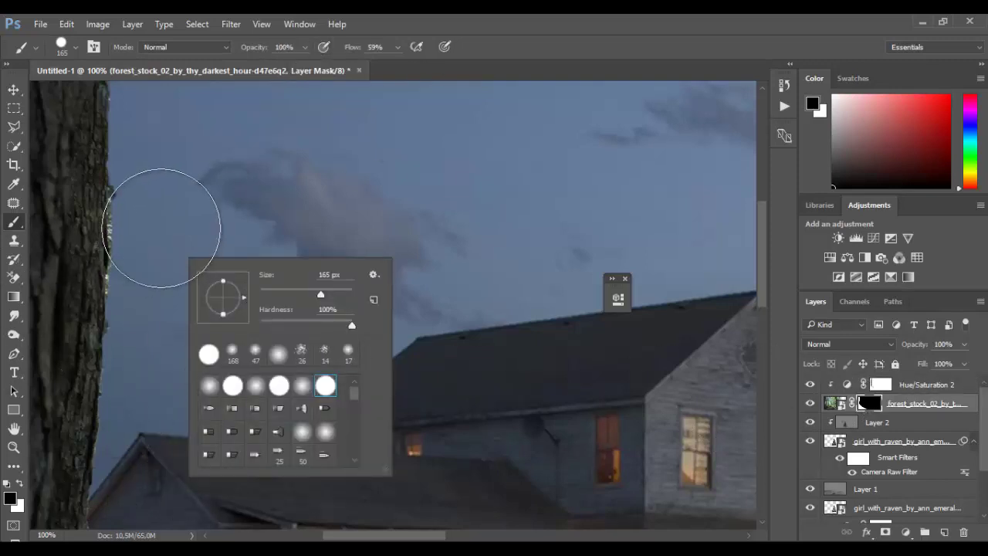
pyautogui.moveTo(286, 294); pyautogui.dragTo(253, 294)
pyautogui.write('36')
pyautogui.press('Return')
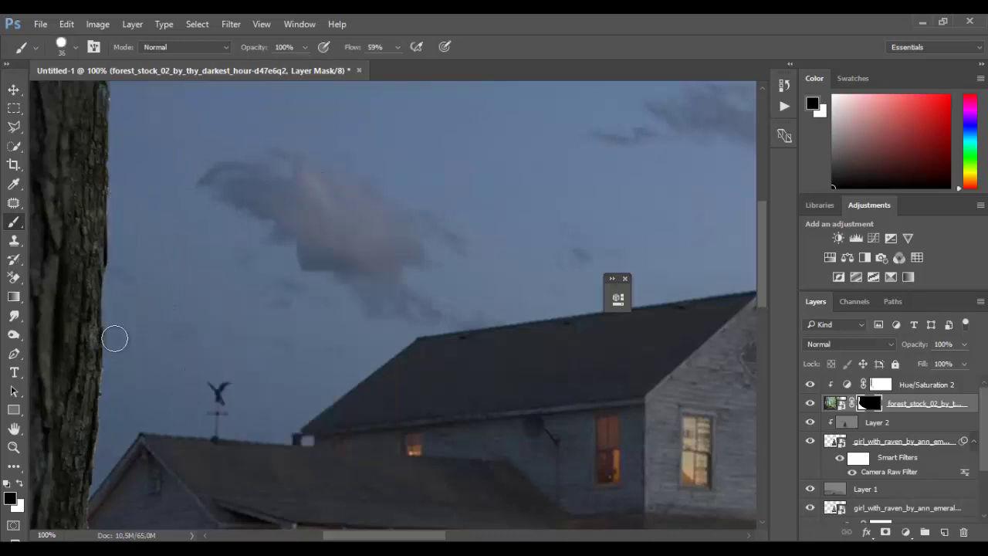
# Clean the mask along the lower trunk edge beside the house and down to the roots with black
pyautogui.scroll(4, 159, 205)
pyautogui.scroll(-5, 151, 258)
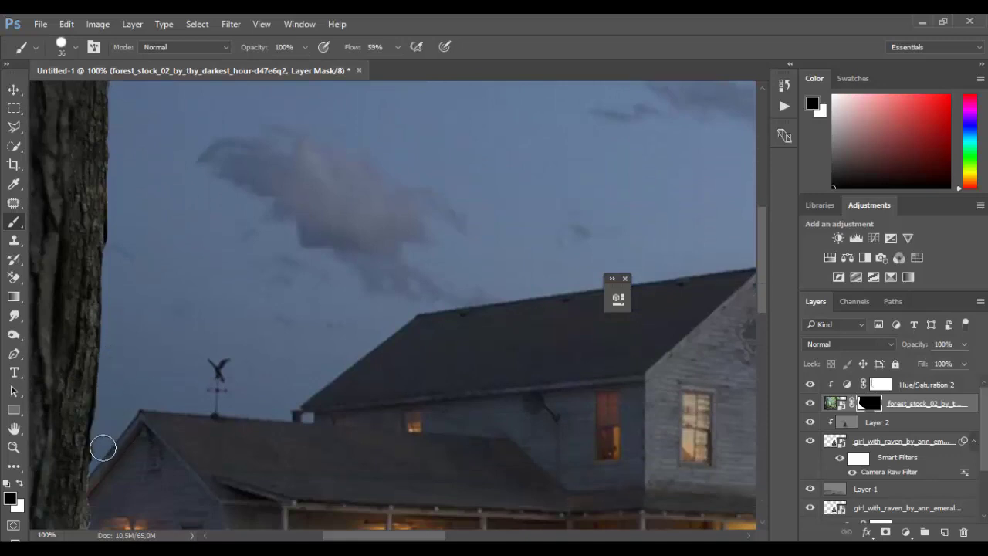
pyautogui.scroll(-5, 108, 479)
pyautogui.moveTo(120, 431)
pyautogui.mouseDown()
pyautogui.moveTo(106, 403)
pyautogui.moveTo(118, 449)
pyautogui.moveTo(146, 489)
pyautogui.moveTo(129, 477)
pyautogui.moveTo(109, 414)
pyautogui.moveTo(143, 398)
pyautogui.mouseUp()
pyautogui.moveTo(131, 443)
pyautogui.mouseDown()
pyautogui.moveTo(102, 383)
pyautogui.moveTo(108, 350)
pyautogui.moveTo(99, 333)
pyautogui.moveTo(117, 288)
pyautogui.mouseUp()
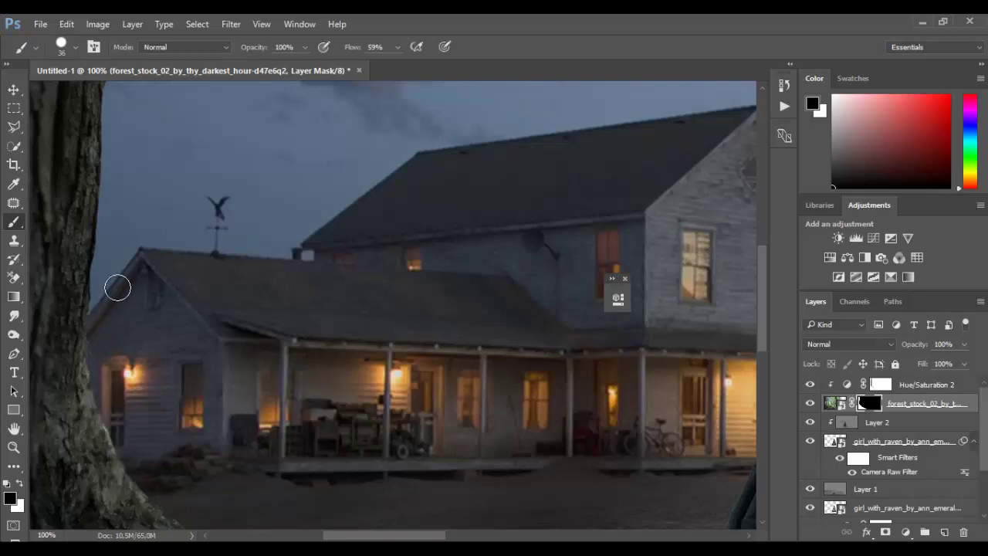
pyautogui.scroll(-10, 212, 342)
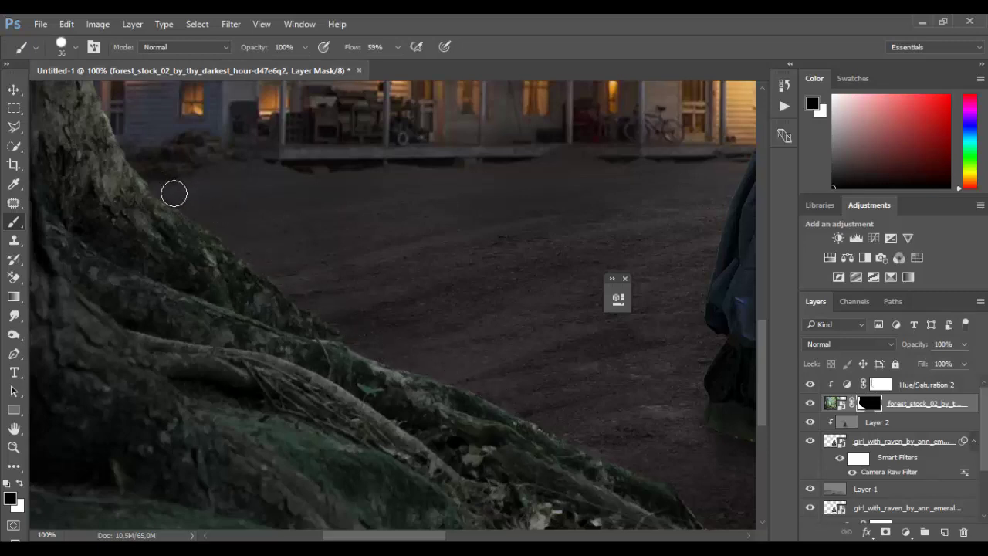
pyautogui.scroll(-2, 292, 220)
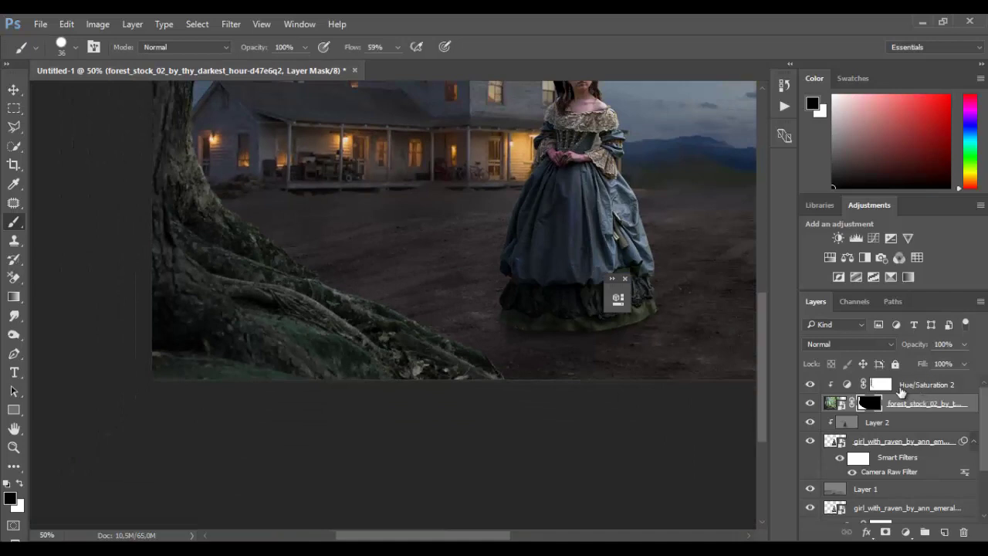
# Add a Color Balance adjustment above the tree's Hue/Saturation, clip it to the tree, and choose the Shadows tone
pyautogui.click(901, 392)
pyautogui.click(906, 532)
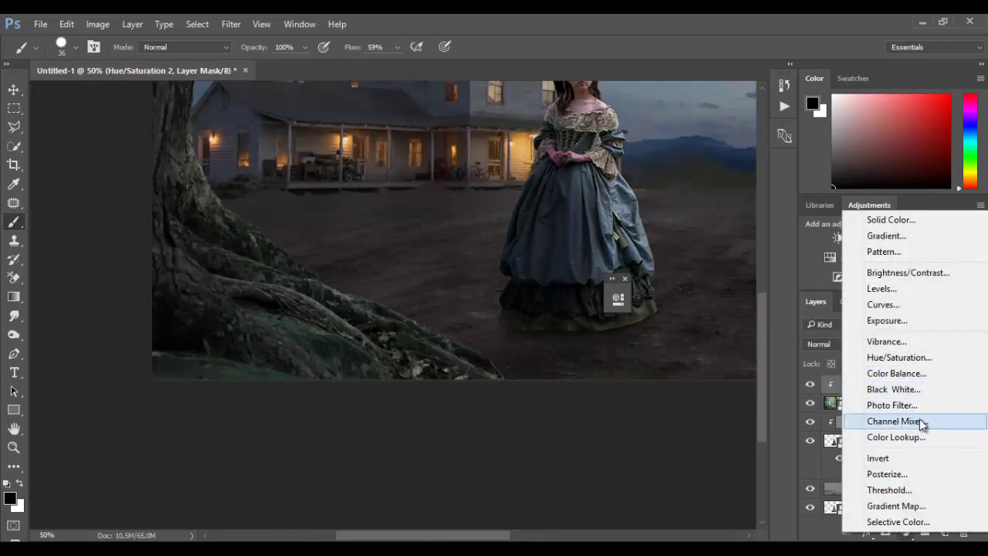
pyautogui.click(915, 374)
pyautogui.click(460, 322)
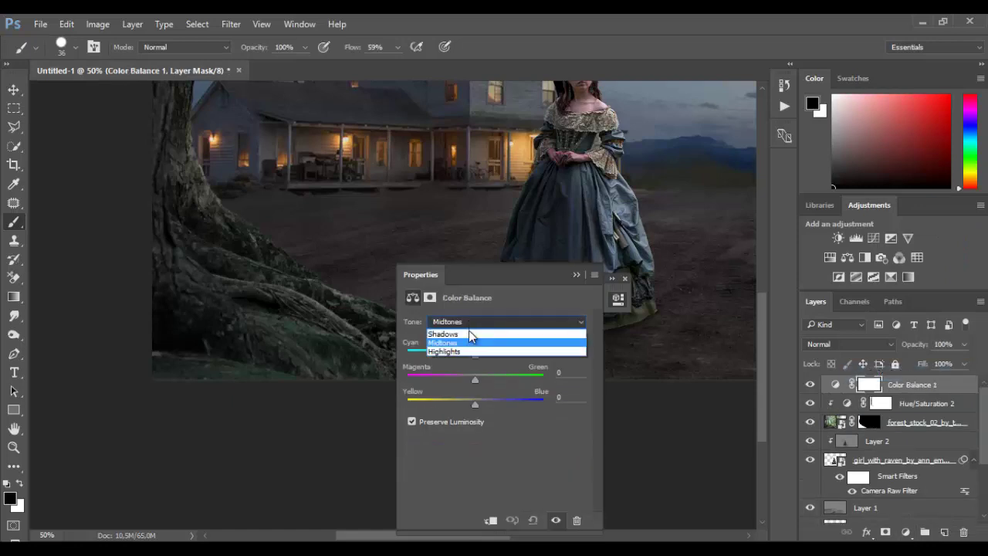
pyautogui.click(466, 334)
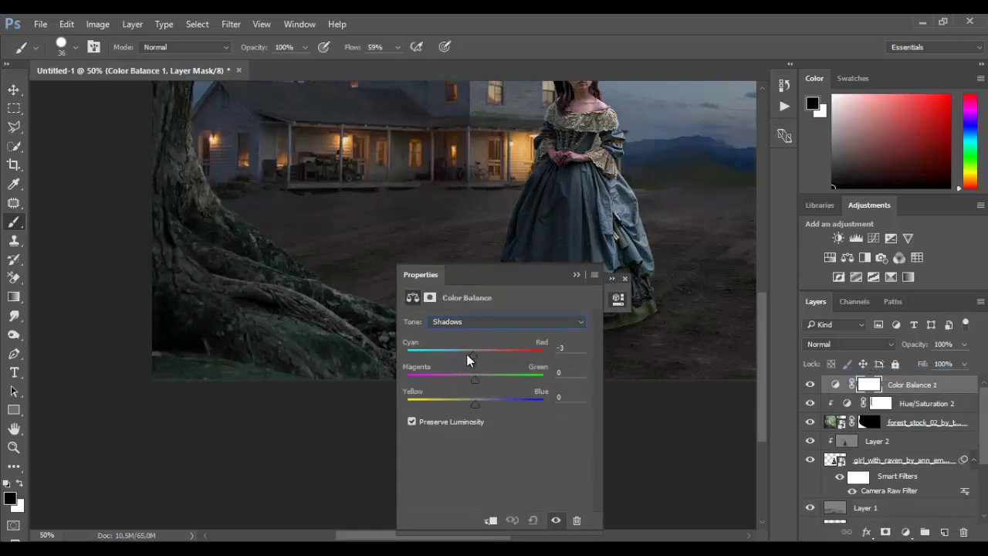
pyautogui.rightClick(938, 392)
pyautogui.click(824, 343)
pyautogui.hotkey('ctrl', '-')
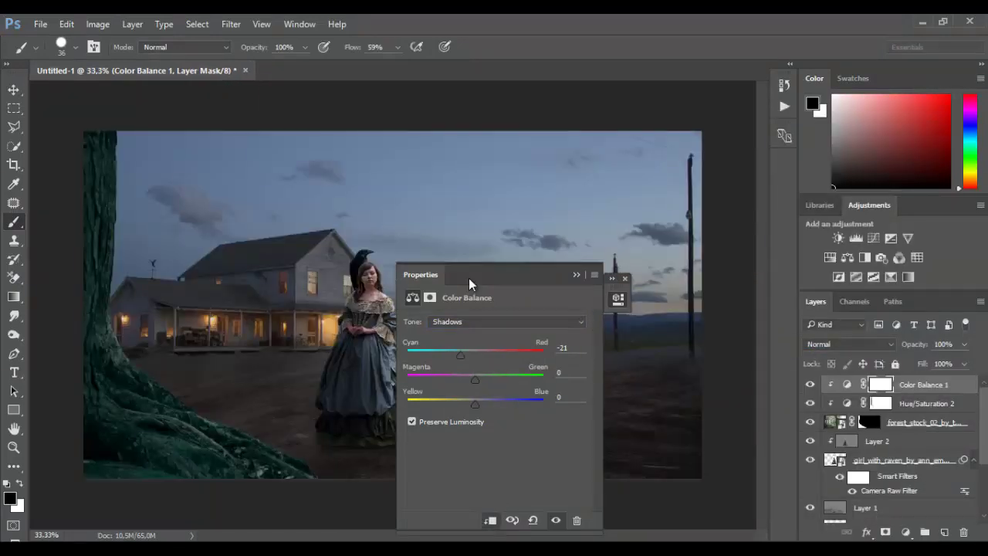
# Set the tree's Color Balance shadows to cyan-red 0, magenta-green -9 and yellow-blue -12
pyautogui.moveTo(468, 280); pyautogui.dragTo(541, 292)
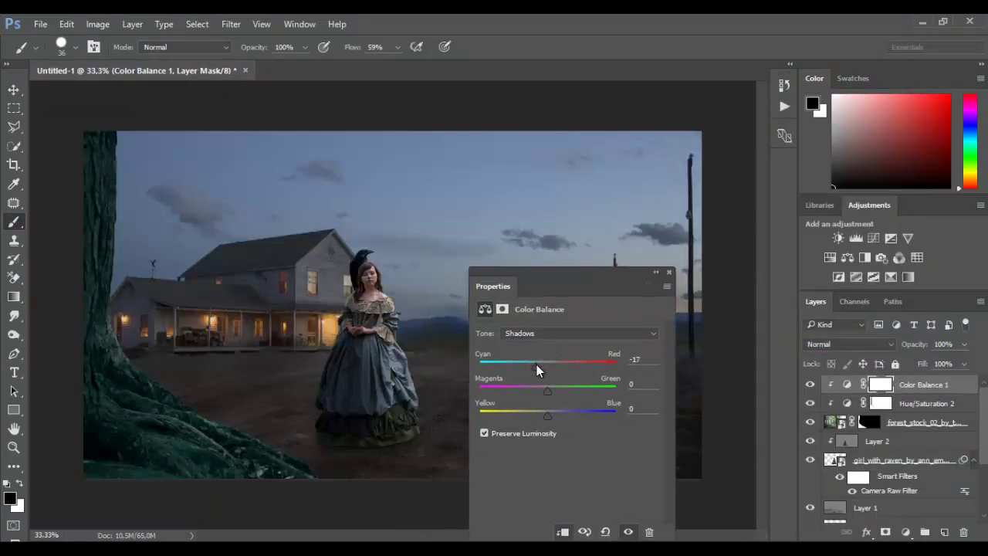
pyautogui.moveTo(540, 365); pyautogui.dragTo(539, 415)
pyautogui.click(569, 332)
pyautogui.click(570, 332)
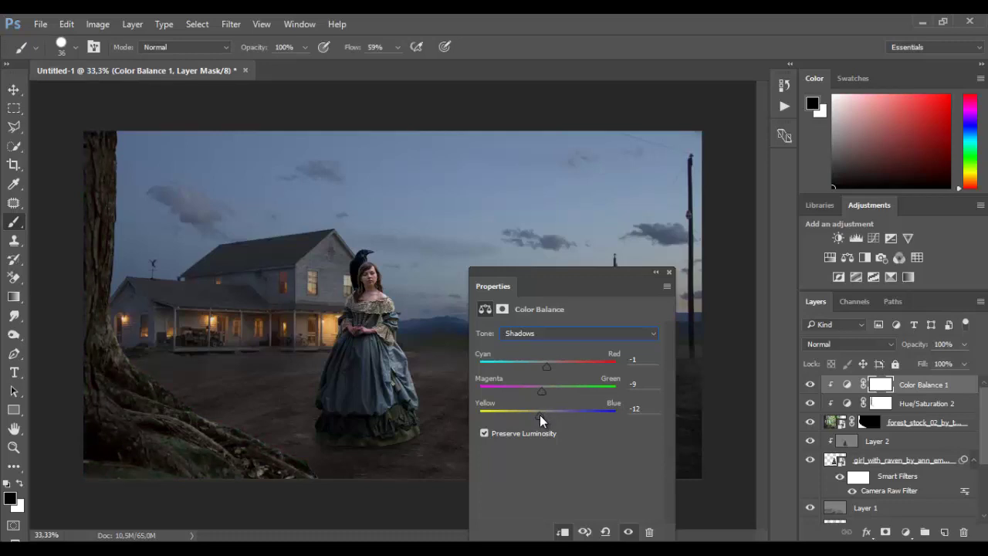
pyautogui.moveTo(535, 362); pyautogui.dragTo(547, 368)
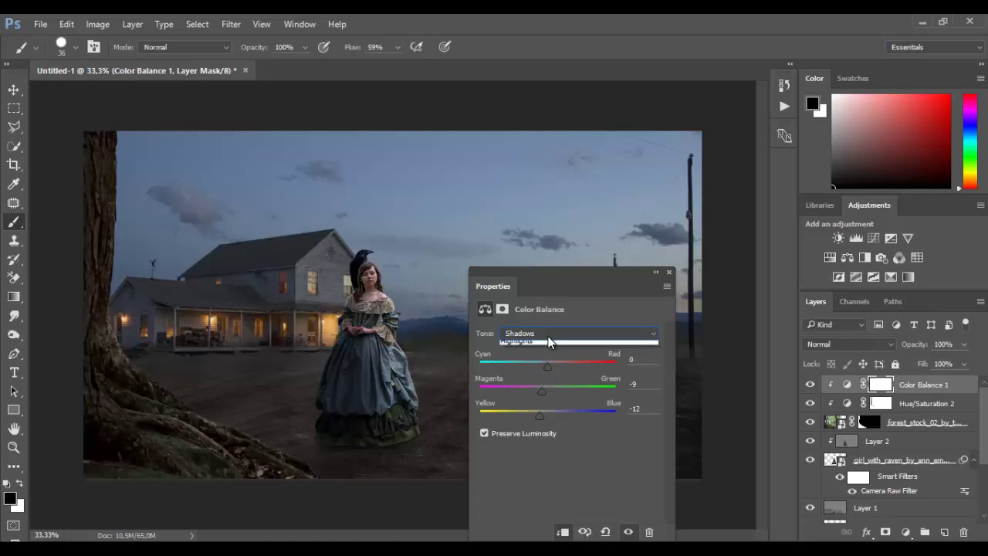
# Set the tree's Color Balance midtones to cyan-red +6, magenta-green -4 and yellow-blue -11
pyautogui.click(556, 333)
pyautogui.click(541, 351)
pyautogui.moveTo(544, 371); pyautogui.dragTo(552, 367)
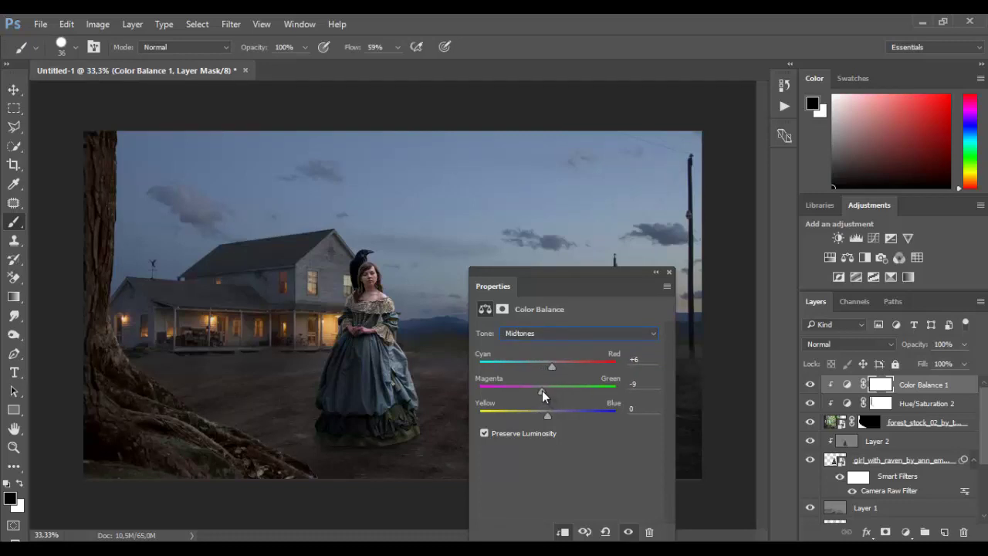
pyautogui.moveTo(544, 391); pyautogui.dragTo(539, 415)
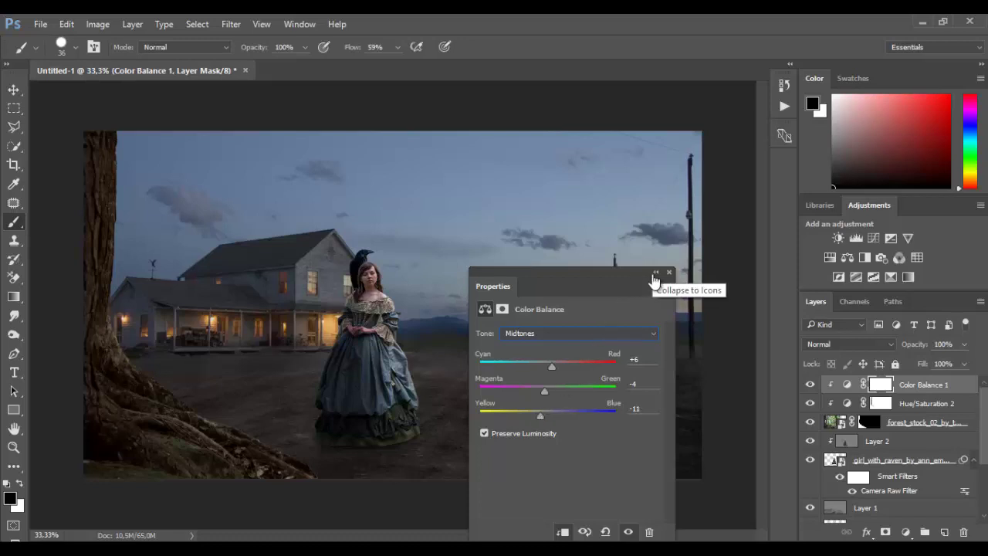
# Set the tree's Color Balance highlights to magenta-green -14 and yellow-blue -22, and shift cyan-red toward cyan
pyautogui.click(583, 332)
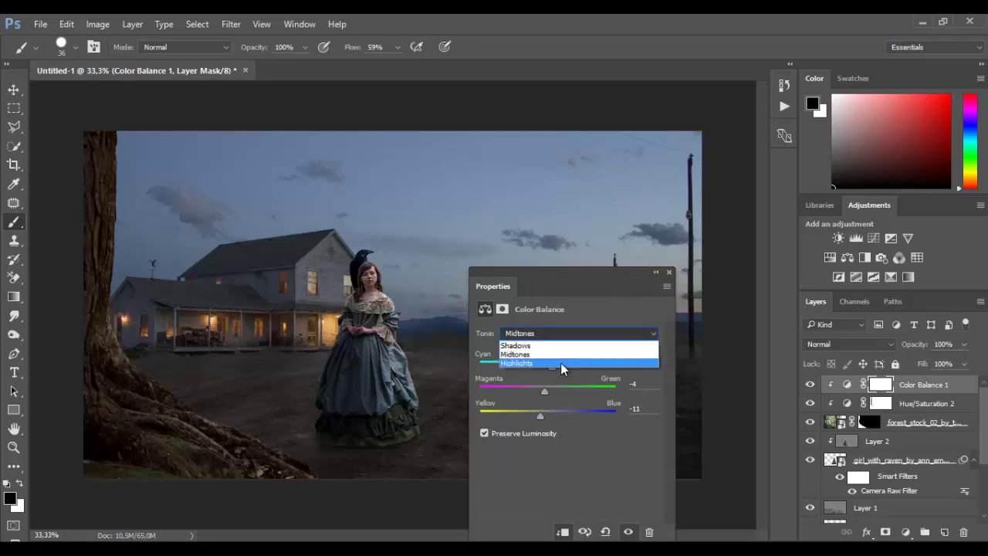
pyautogui.click(561, 363)
pyautogui.moveTo(547, 416); pyautogui.dragTo(556, 396)
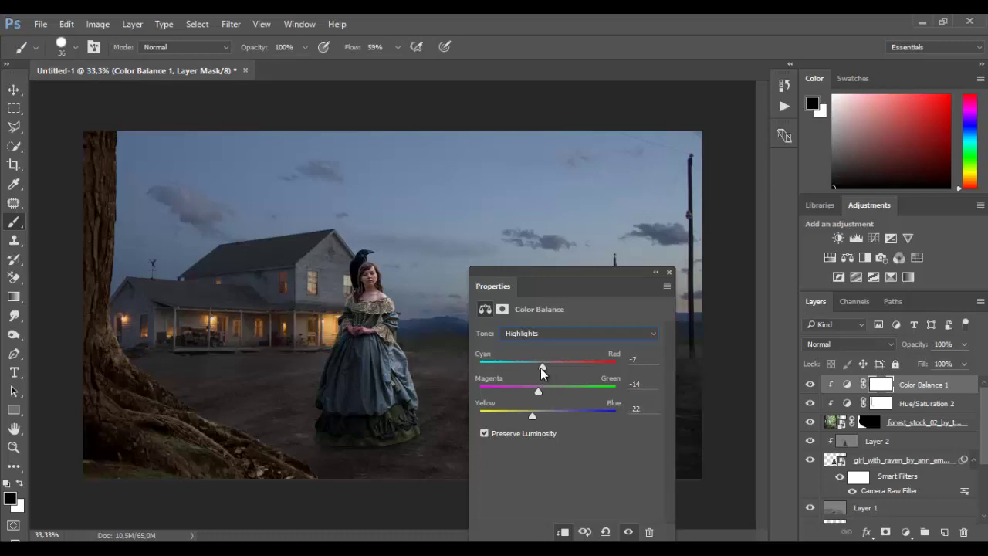
pyautogui.moveTo(542, 372); pyautogui.dragTo(525, 367)
pyautogui.click(655, 274)
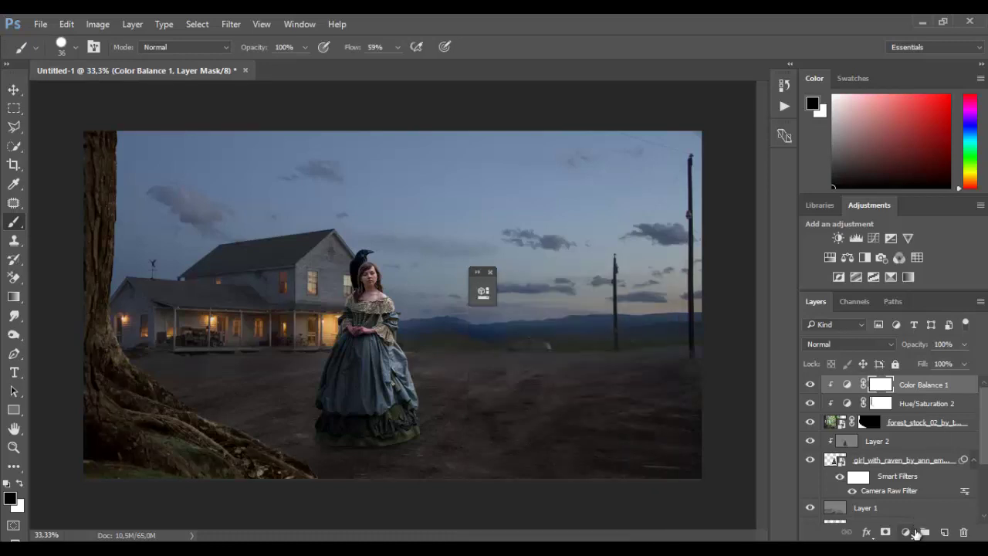
# Add another Hue/Saturation adjustment above the Color Balance and clip it to the tree
pyautogui.click(906, 532)
pyautogui.click(909, 358)
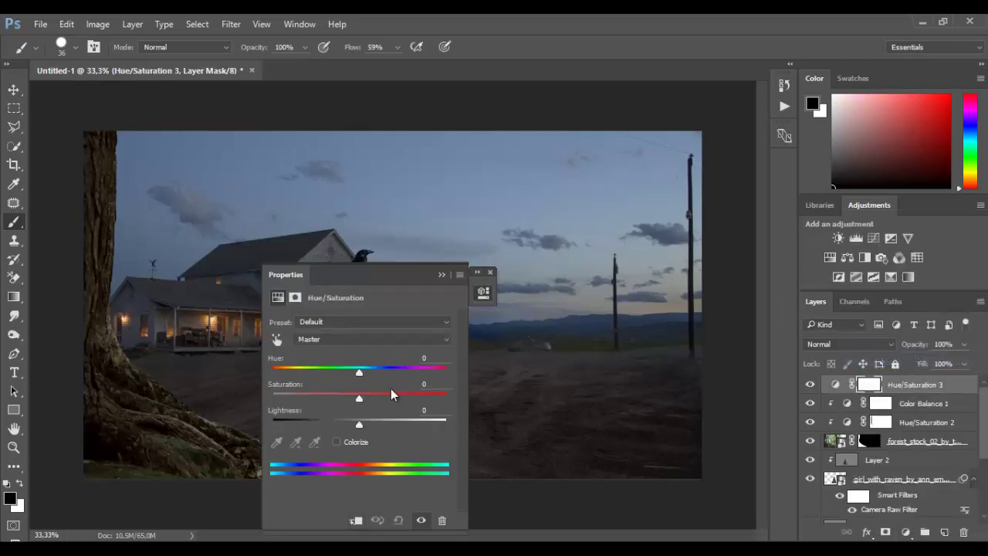
pyautogui.rightClick(912, 384)
pyautogui.press('Escape')
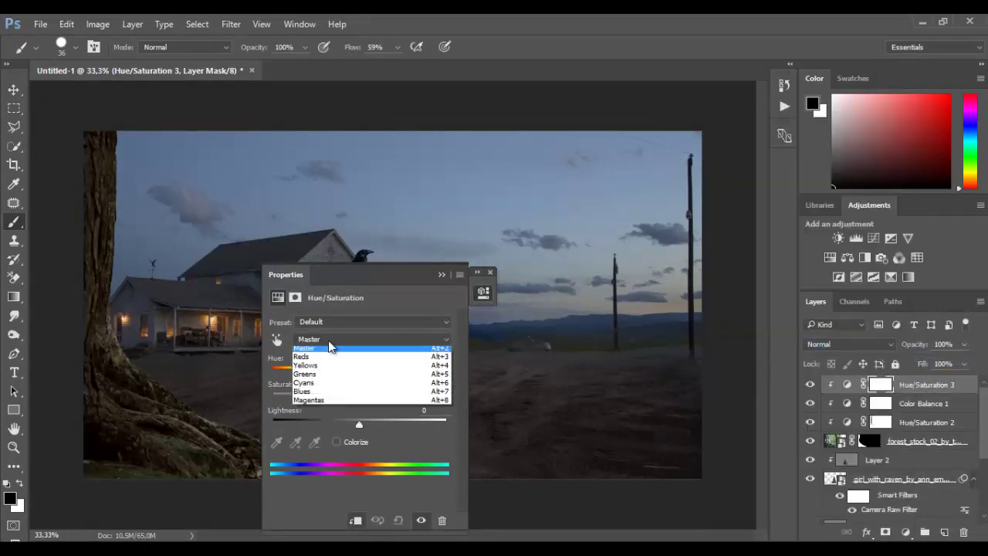
# Tweak the Greens hue in the new Hue/Saturation and set Master to hue -34, saturation -45 and lightness -7
pyautogui.click(363, 339)
pyautogui.click(321, 378)
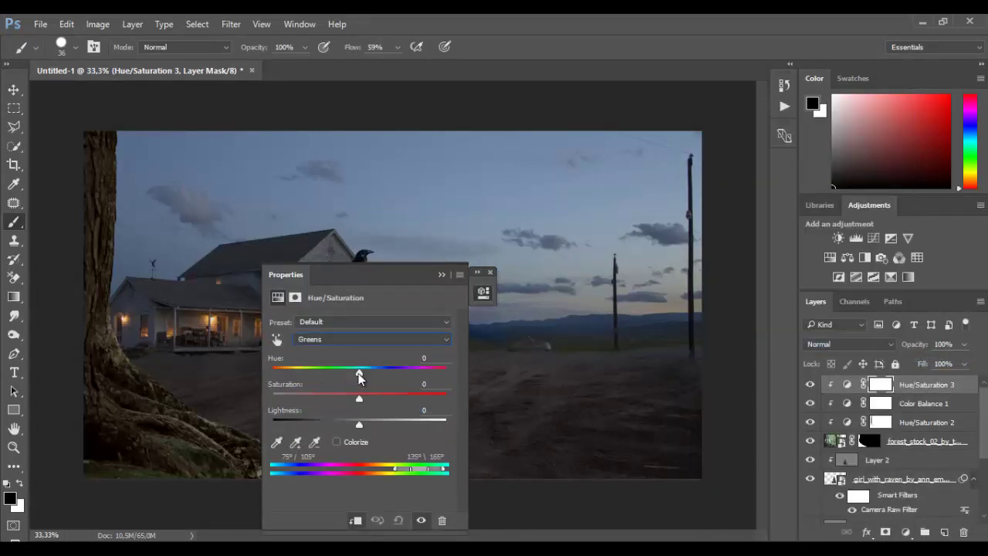
pyautogui.moveTo(359, 373)
pyautogui.mouseDown()
pyautogui.moveTo(317, 373)
pyautogui.moveTo(432, 382)
pyautogui.moveTo(358, 380)
pyautogui.mouseUp()
pyautogui.click(338, 341)
pyautogui.click(347, 350)
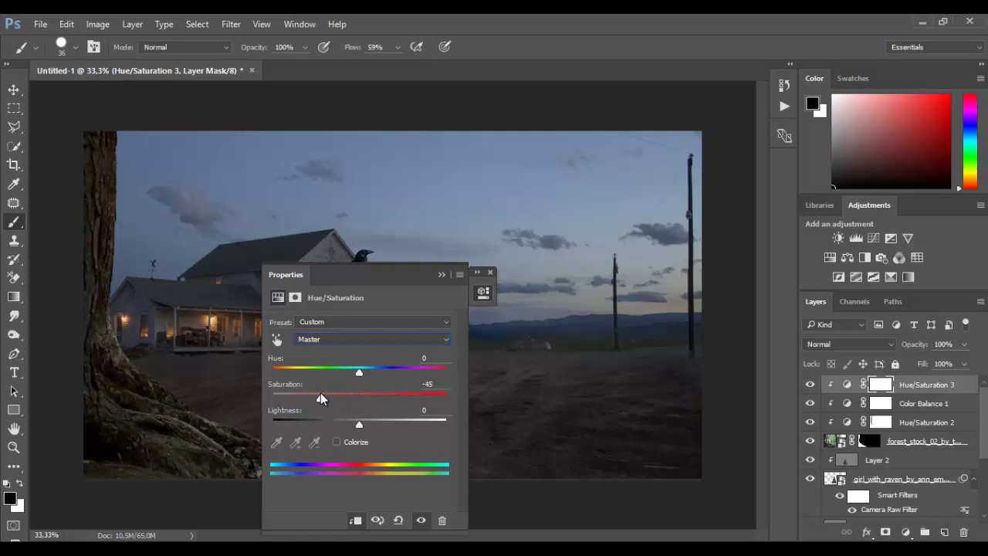
pyautogui.moveTo(359, 372); pyautogui.dragTo(330, 373)
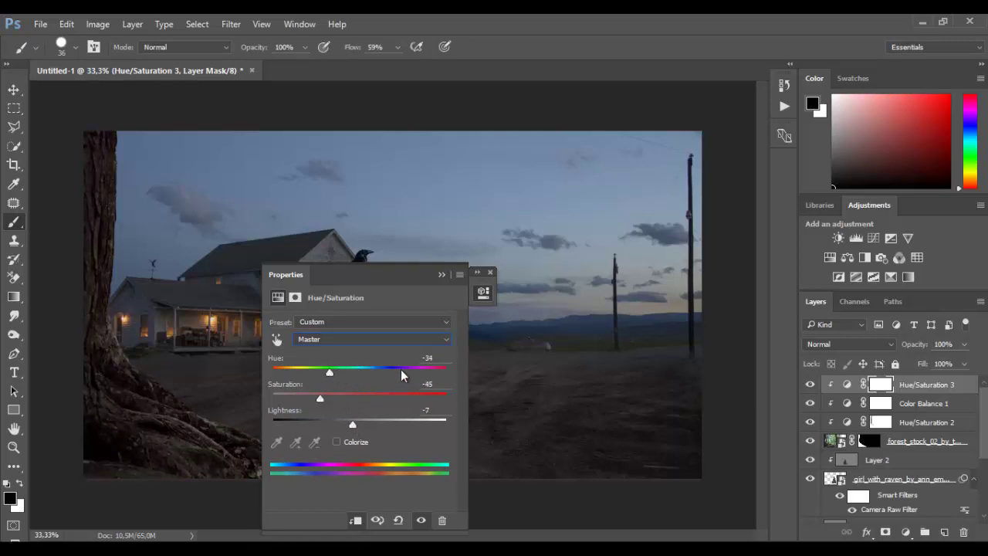
pyautogui.click(441, 275)
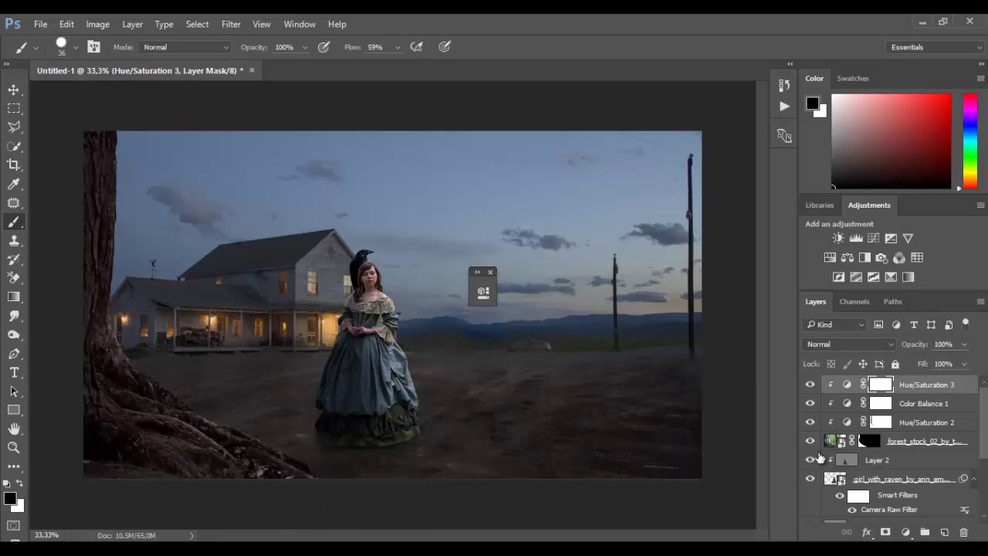
pyautogui.click(869, 441)
pyautogui.scroll(3, 322, 450)
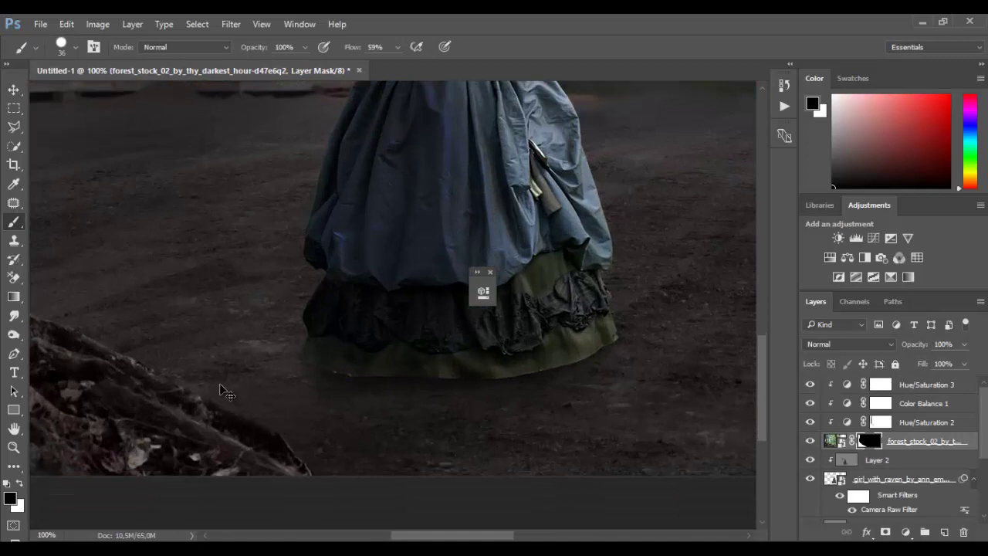
pyautogui.scroll(-3, 224, 392)
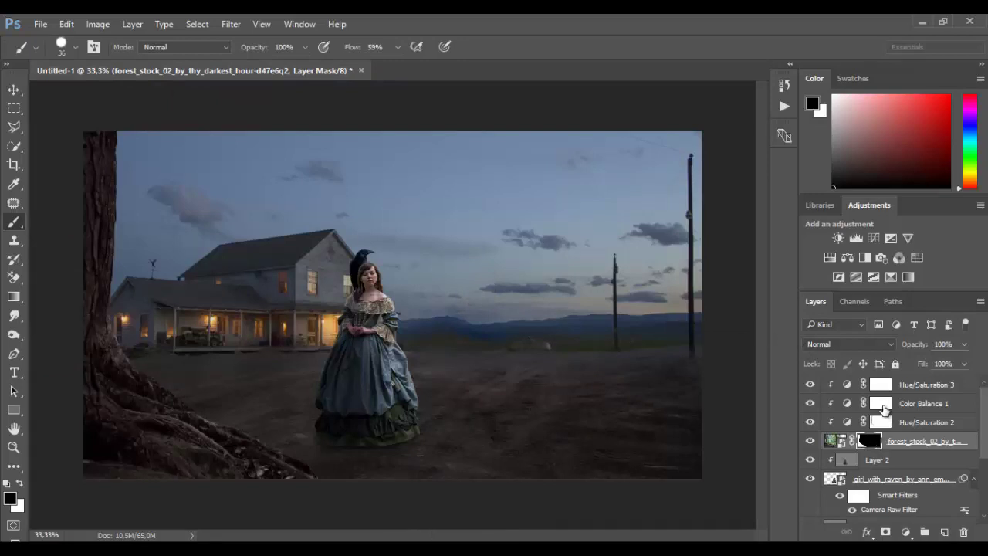
pyautogui.click(883, 406)
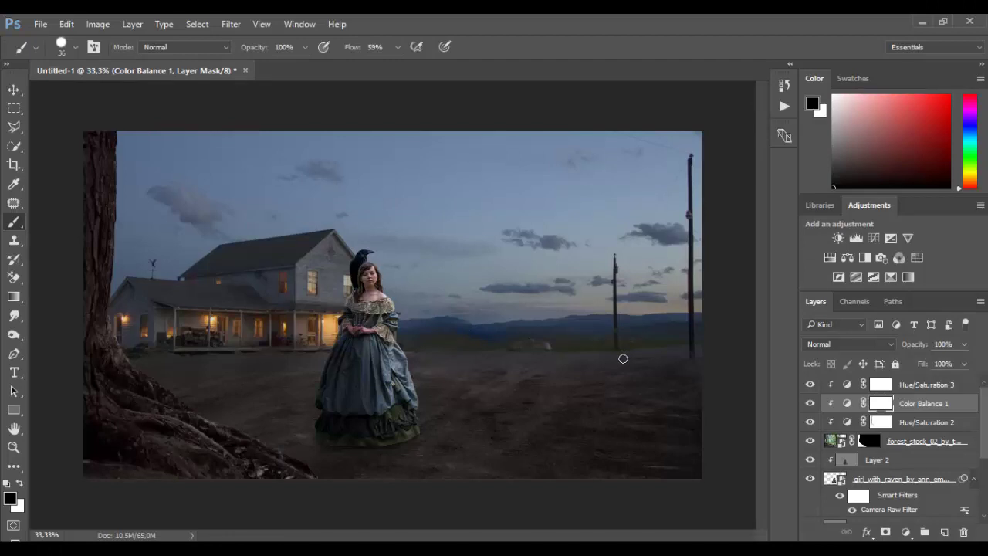
# Start a Camera Raw Filter on the tree layer and set Shadows to -30 and Contrast to +27
pyautogui.click(911, 445)
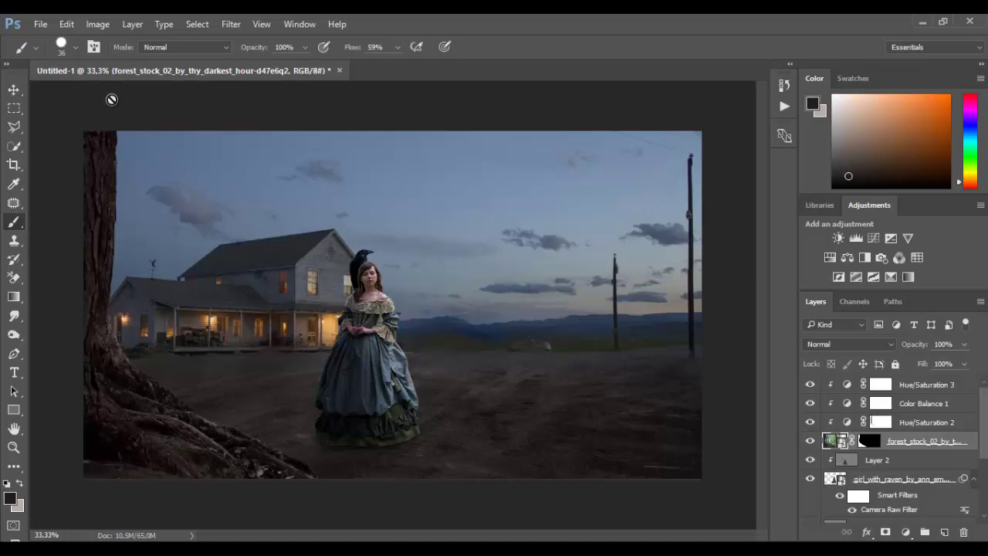
pyautogui.click(231, 24)
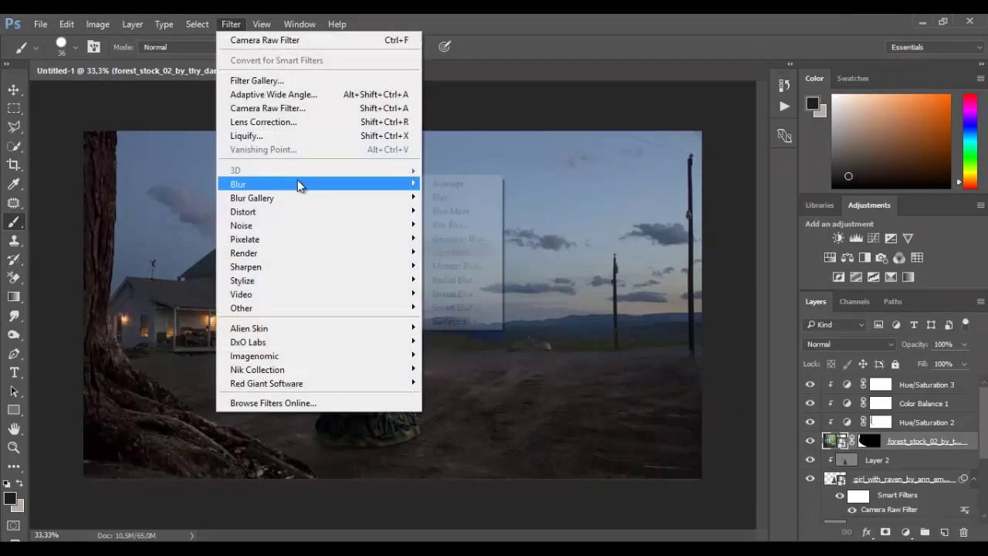
pyautogui.click(297, 121)
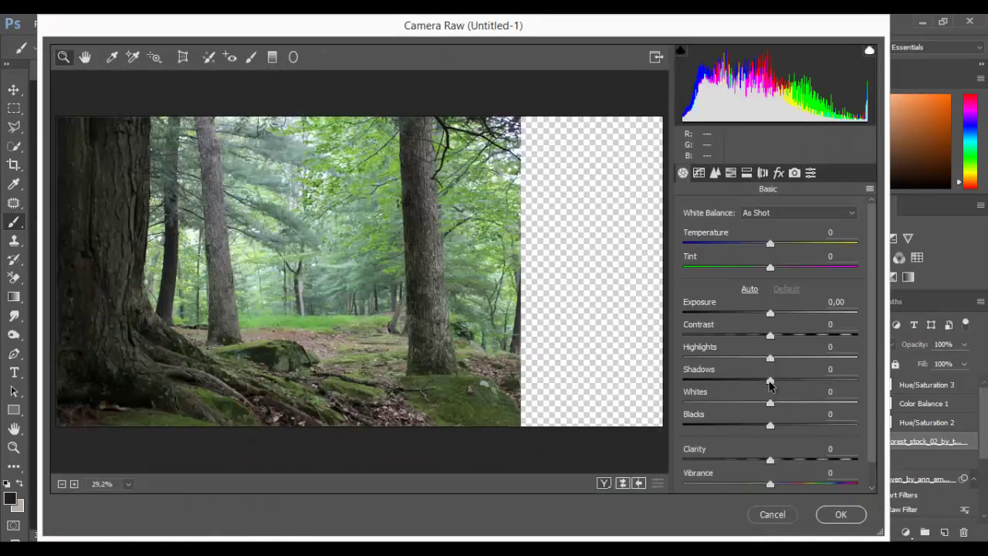
pyautogui.moveTo(770, 380); pyautogui.dragTo(704, 374)
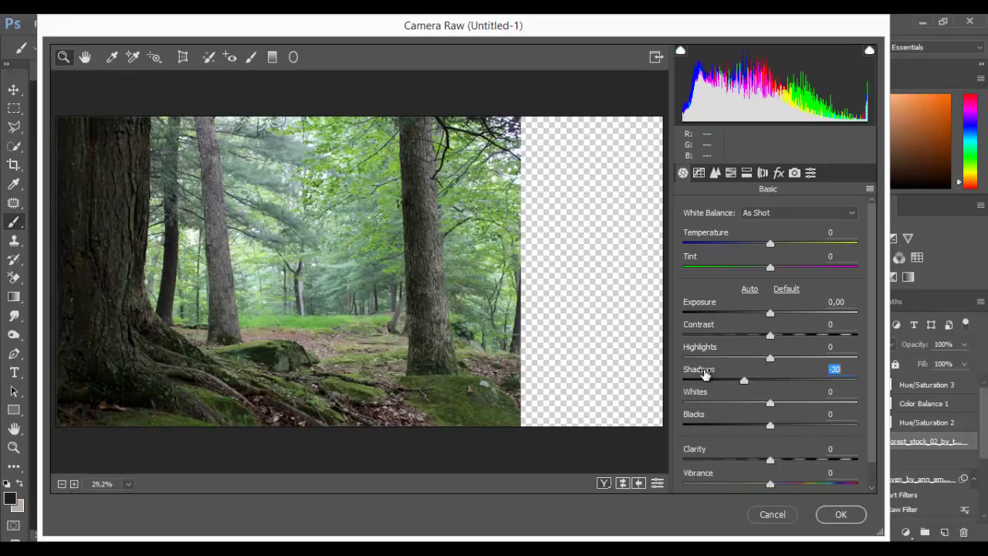
pyautogui.moveTo(773, 344); pyautogui.dragTo(795, 338)
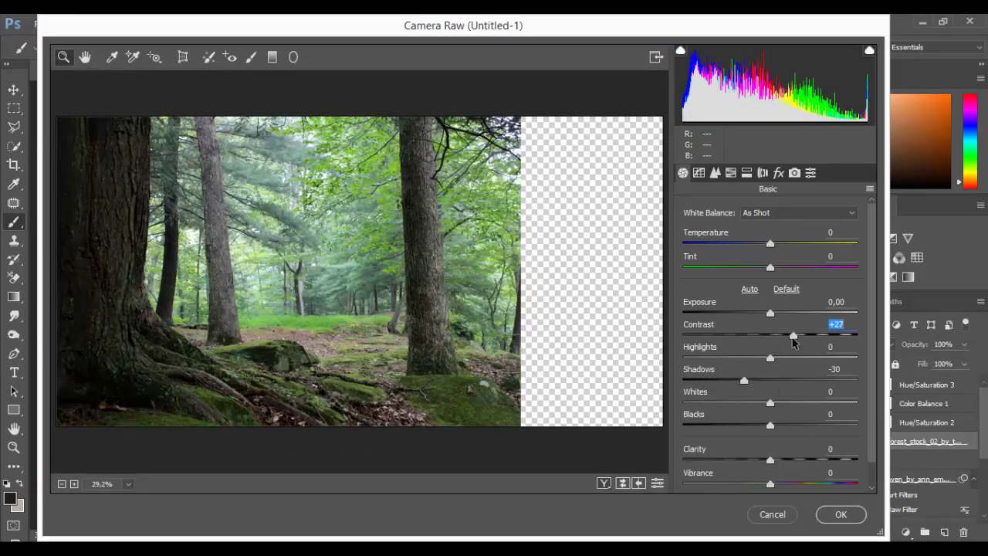
# In the HSL adjustments, set the Greens hue to -78 and strongly lower the Greens saturation
pyautogui.click(747, 173)
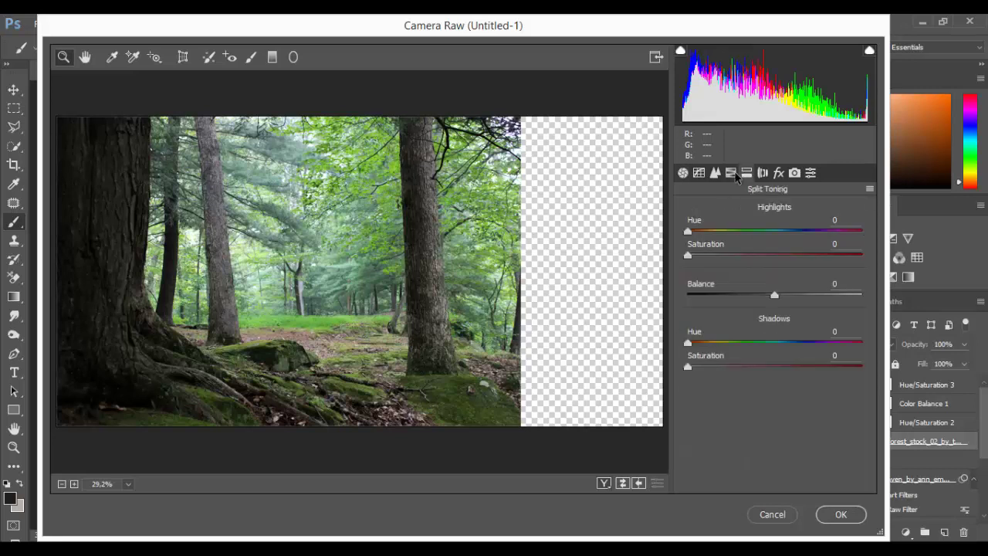
pyautogui.click(732, 172)
pyautogui.moveTo(773, 361); pyautogui.dragTo(710, 357)
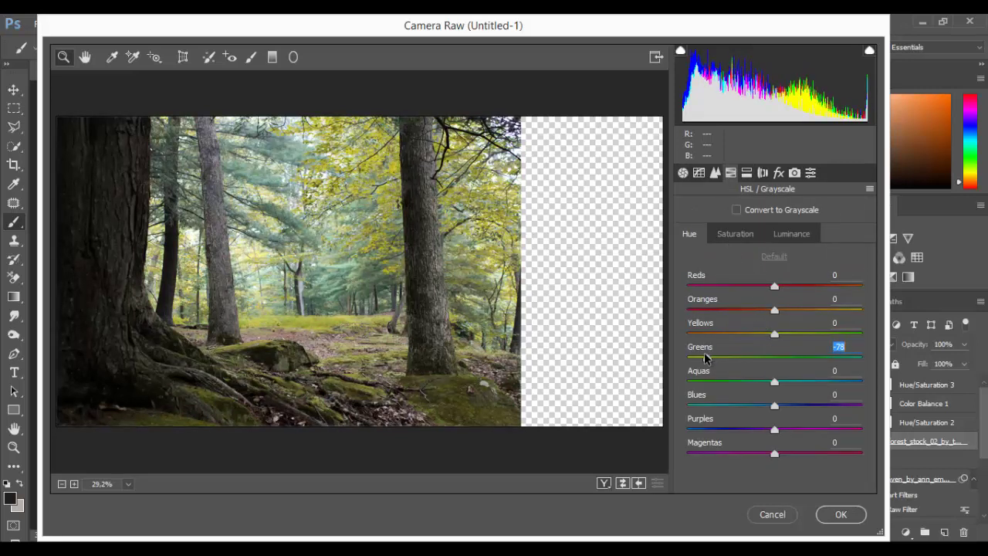
pyautogui.click(746, 234)
pyautogui.moveTo(773, 357); pyautogui.dragTo(693, 358)
# Set the HSL hues to Greens -100, Yellows -84 and Oranges -49
pyautogui.click(792, 234)
pyautogui.click(691, 234)
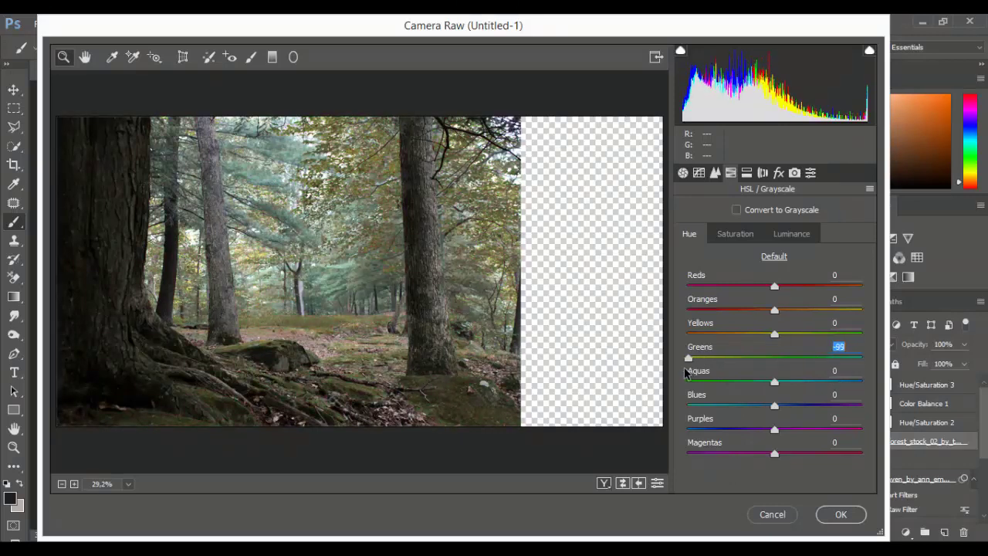
pyautogui.moveTo(776, 334); pyautogui.dragTo(701, 334)
pyautogui.moveTo(775, 310); pyautogui.dragTo(734, 318)
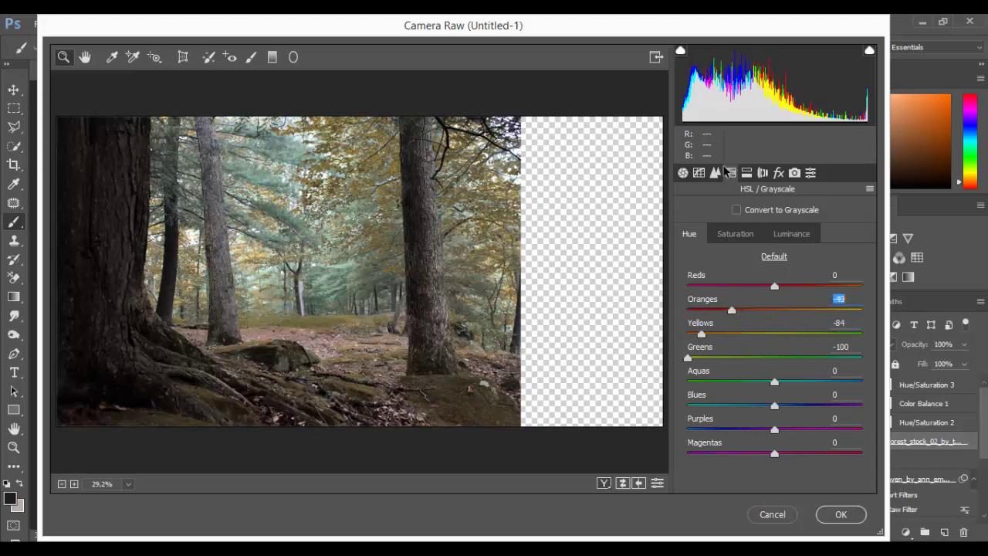
# Set Clarity to +8, lower Shadows much further and apply the Camera Raw Filter to the tree
pyautogui.click(684, 172)
pyautogui.moveTo(772, 454)
pyautogui.mouseDown()
pyautogui.moveTo(809, 460)
pyautogui.moveTo(778, 460)
pyautogui.mouseUp()
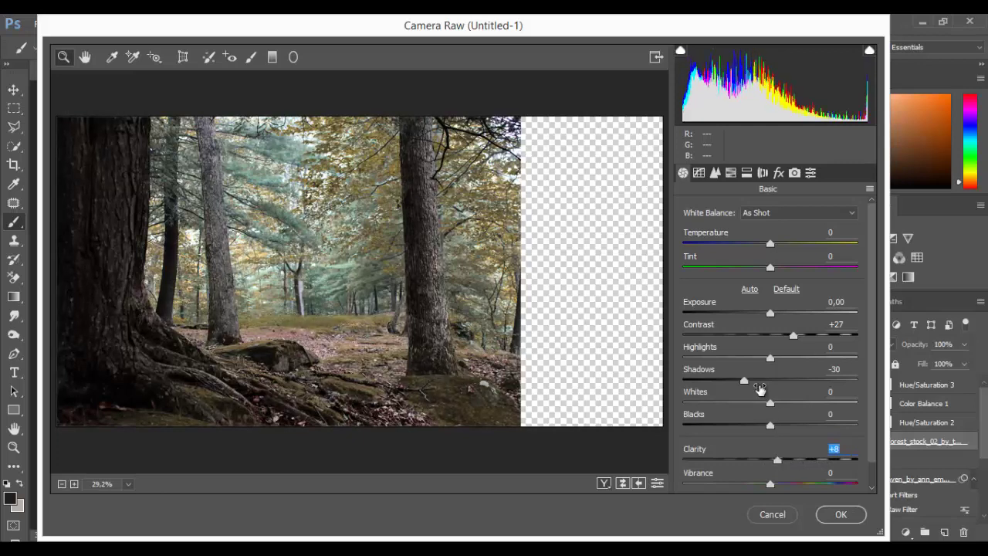
pyautogui.moveTo(746, 386); pyautogui.dragTo(685, 372)
pyautogui.click(841, 515)
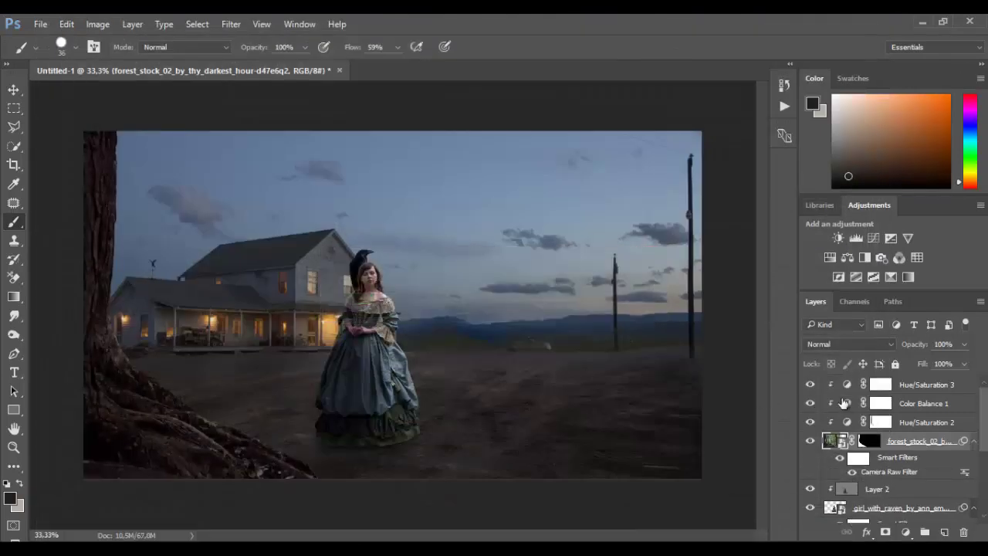
# Compare the tree with and without Color Balance 1, and shift the Master hue of Hue/Saturation 3 closer to zero
pyautogui.click(811, 403)
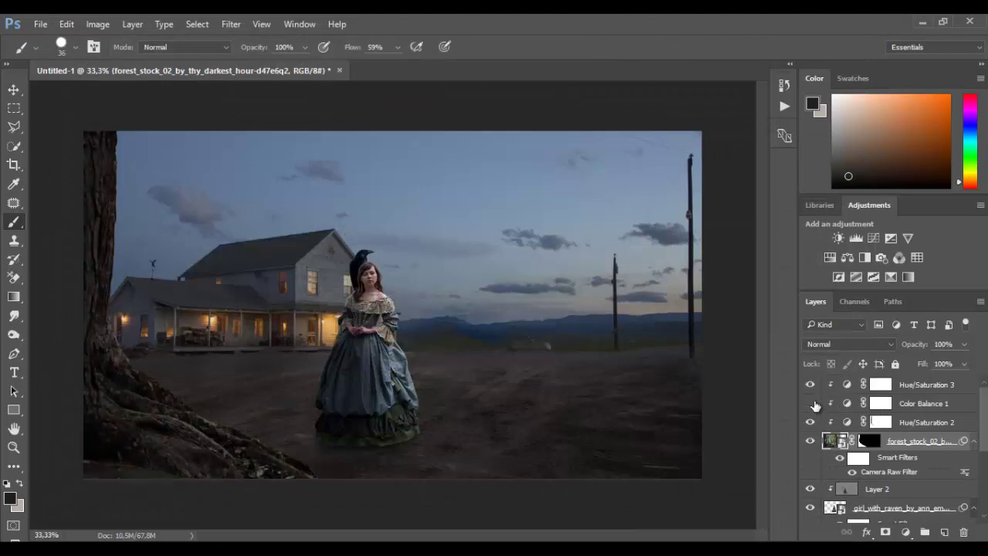
pyautogui.click(811, 404)
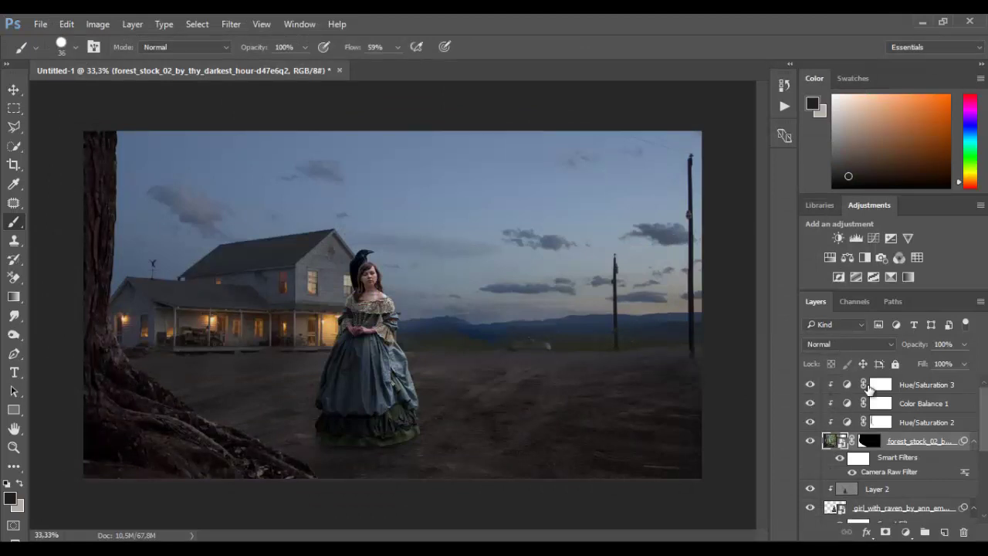
pyautogui.doubleClick(848, 385)
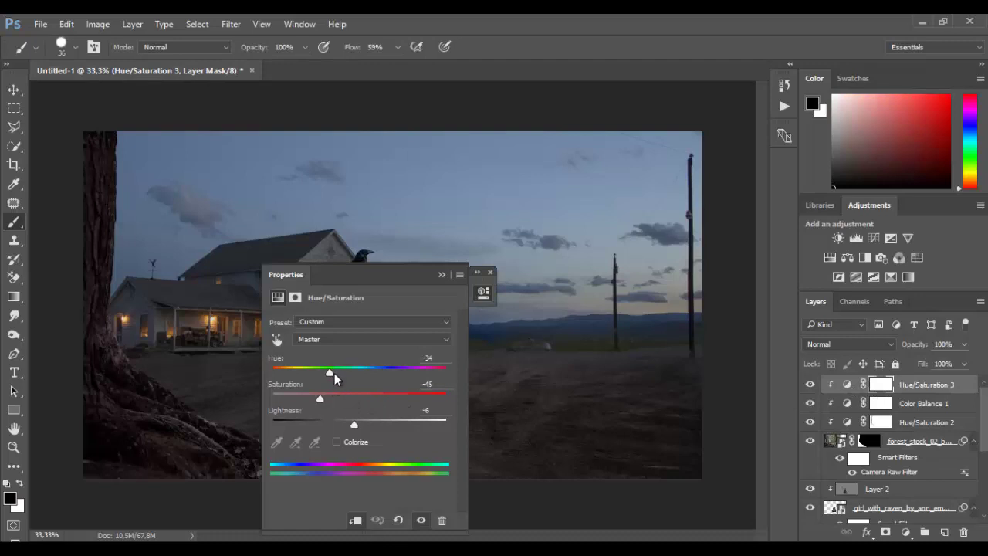
pyautogui.moveTo(334, 373); pyautogui.dragTo(347, 375)
pyautogui.click(442, 275)
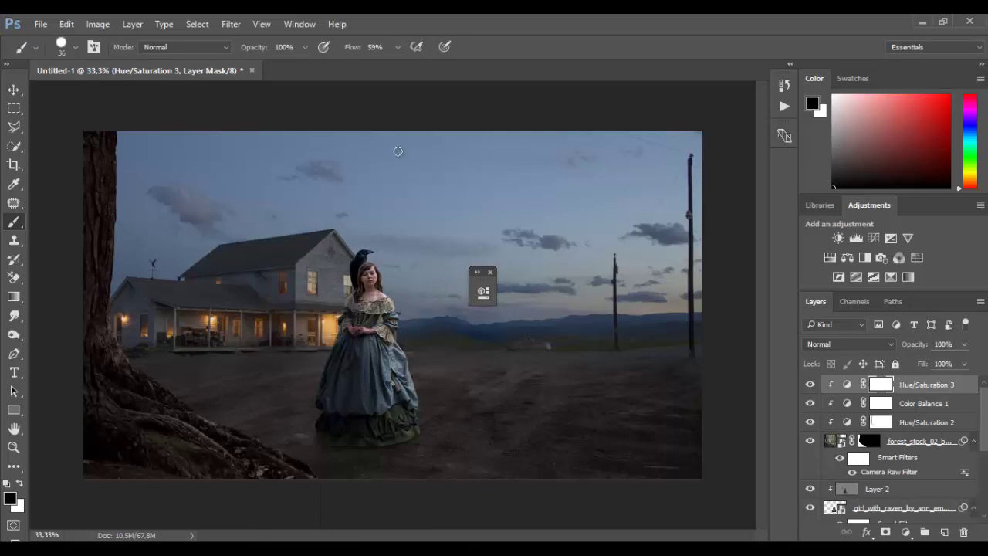
pyautogui.click(490, 272)
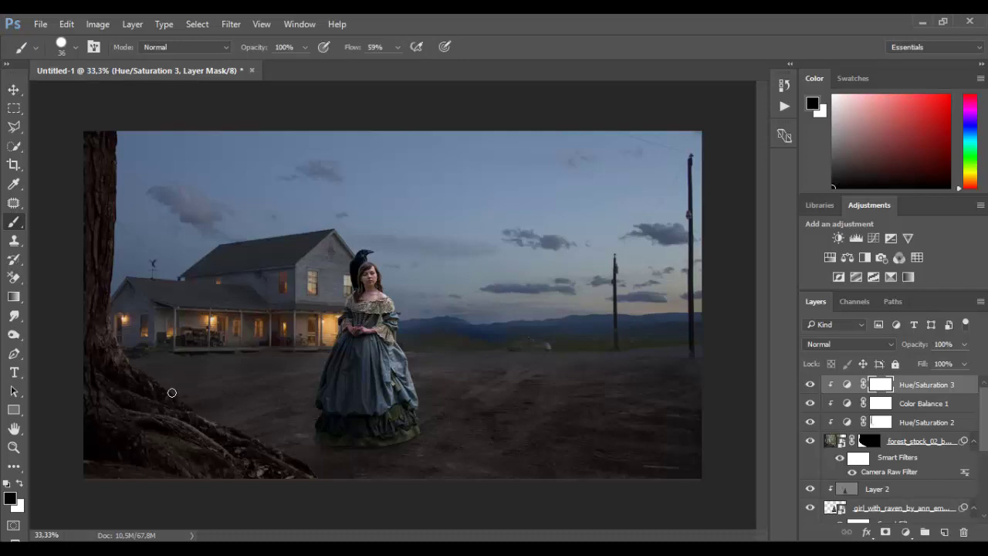
# Duplicate the tree layer and clip Hue/Saturation 2, Color Balance 1 and Hue/Saturation 3 to the copy
pyautogui.moveTo(905, 449); pyautogui.dragTo(946, 529)
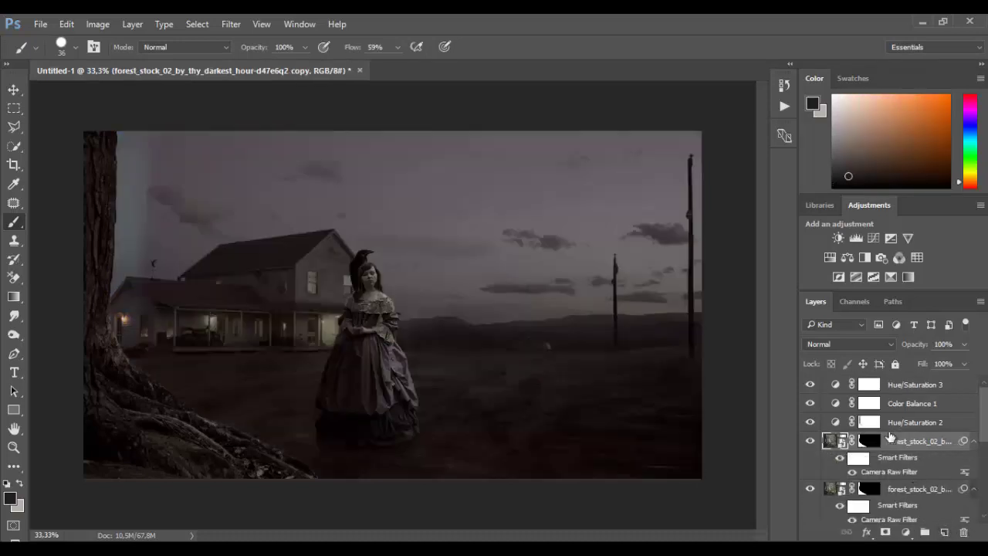
pyautogui.click(912, 386)
pyautogui.click(910, 423)
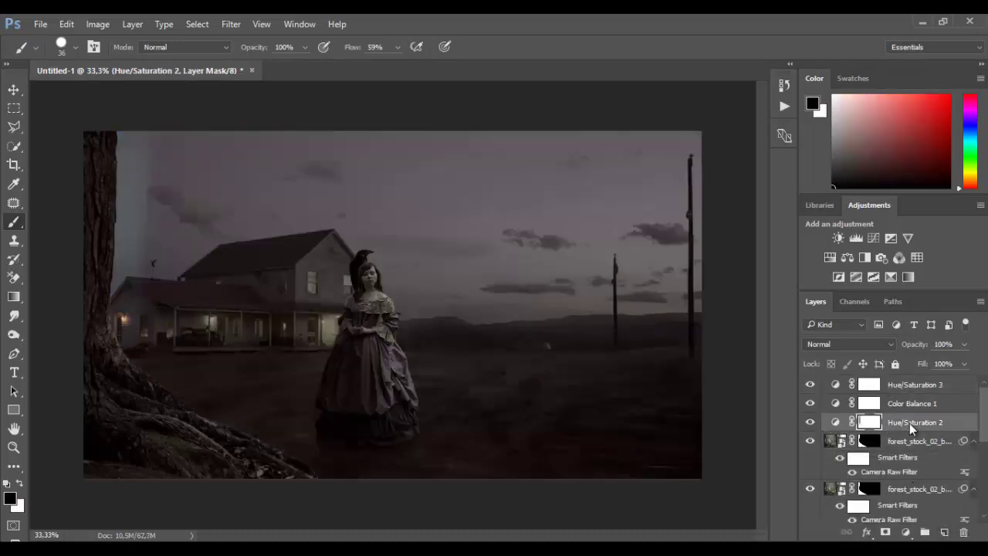
pyautogui.rightClick(909, 423)
pyautogui.click(763, 340)
pyautogui.click(896, 404)
pyautogui.rightClick(896, 405)
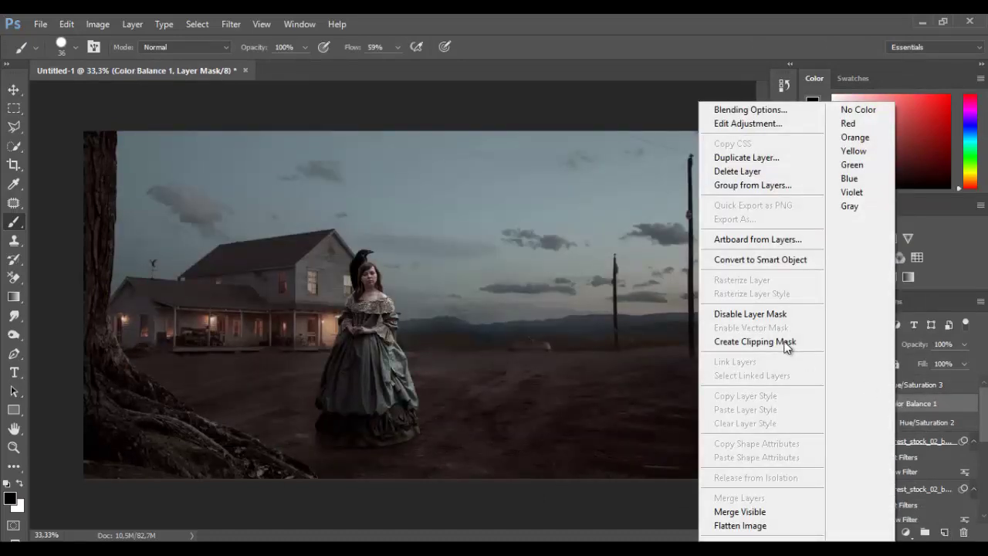
pyautogui.click(757, 341)
pyautogui.click(903, 388)
pyautogui.rightClick(904, 388)
pyautogui.click(812, 342)
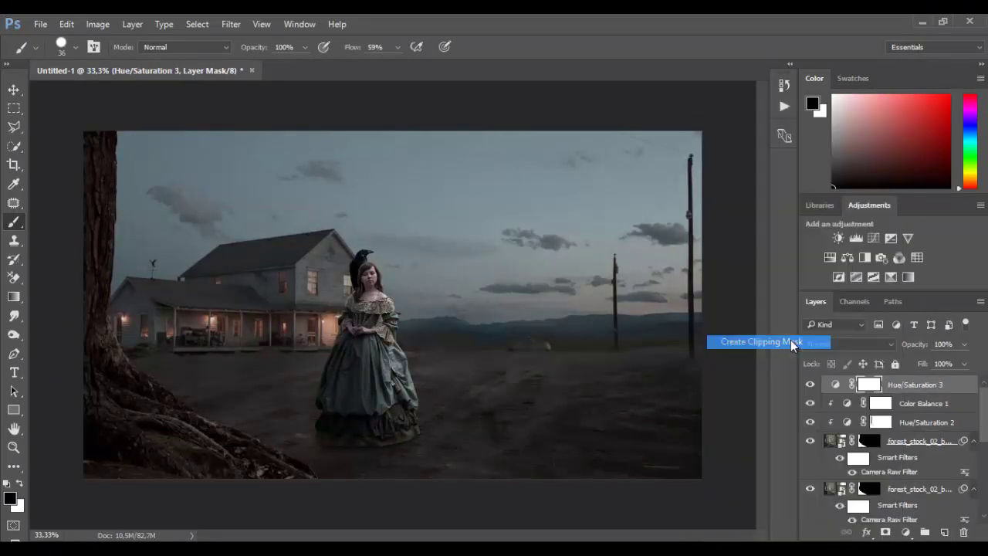
# Bring the lower tree layer to the top of the layer stack and move its tree to the right half of the image
pyautogui.moveTo(900, 492); pyautogui.dragTo(908, 377)
pyautogui.click(13, 90)
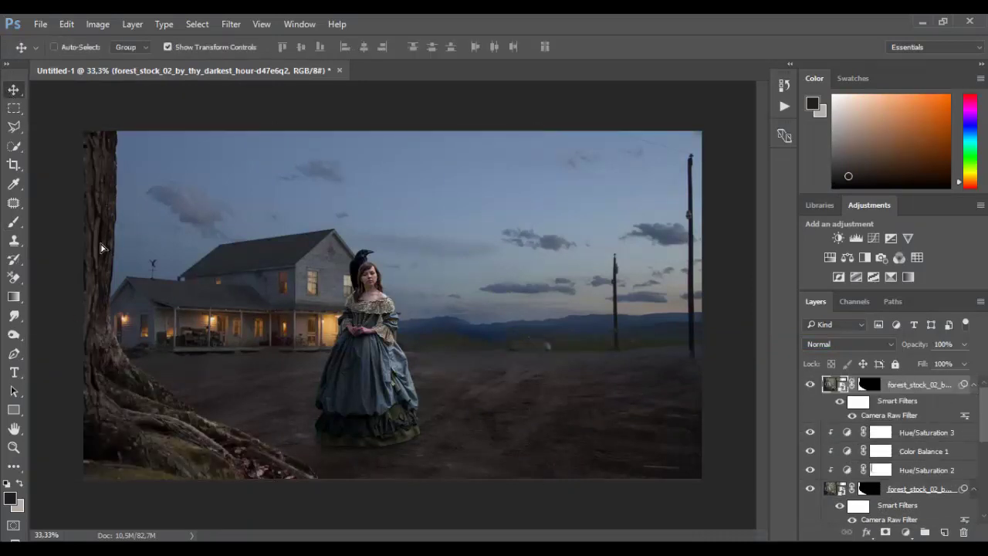
pyautogui.moveTo(101, 246); pyautogui.dragTo(481, 244)
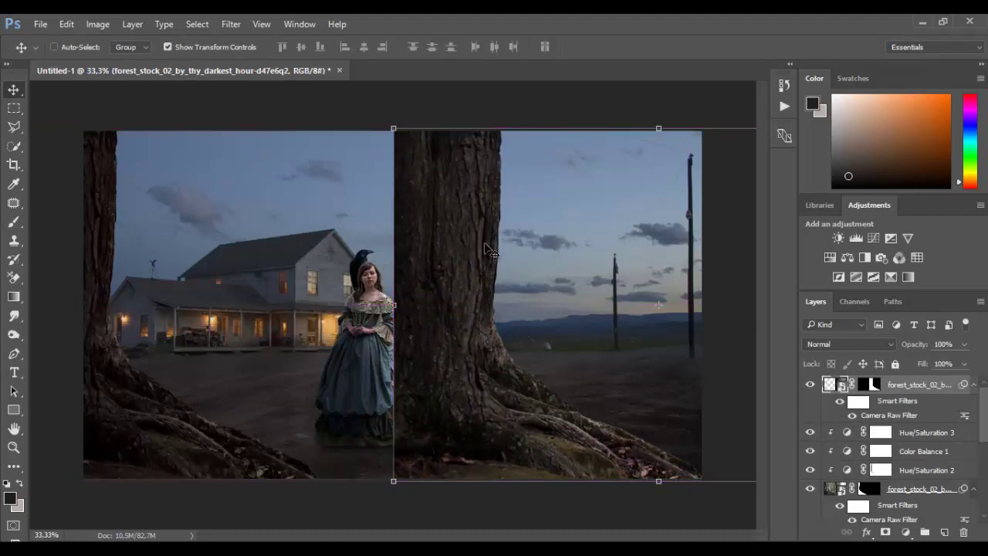
# Flip the second tree horizontally with Free Transform and place its trunk along the image's right edge
pyautogui.rightClick(459, 231)
pyautogui.click(446, 214)
pyautogui.click(67, 24)
pyautogui.click(143, 289)
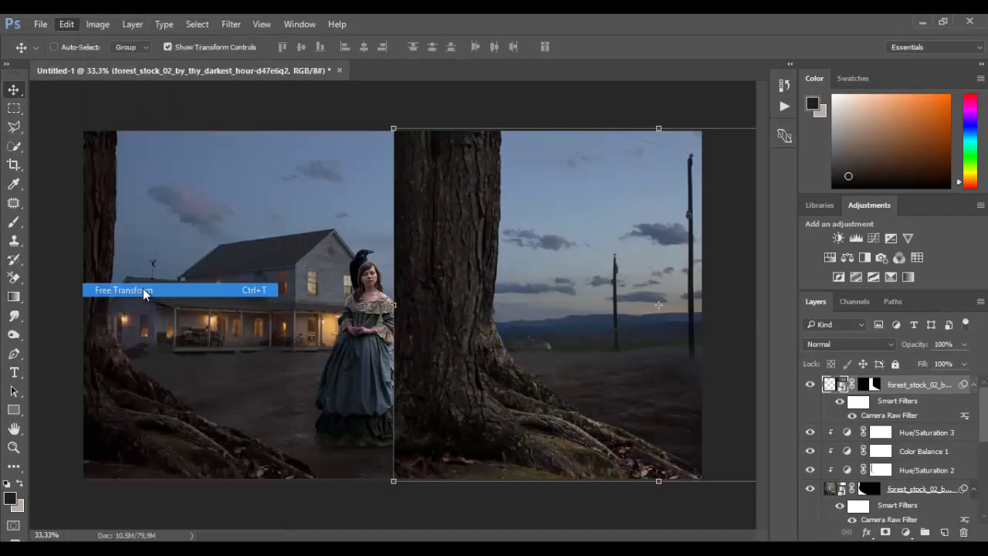
pyautogui.click(498, 232)
pyautogui.rightClick(478, 242)
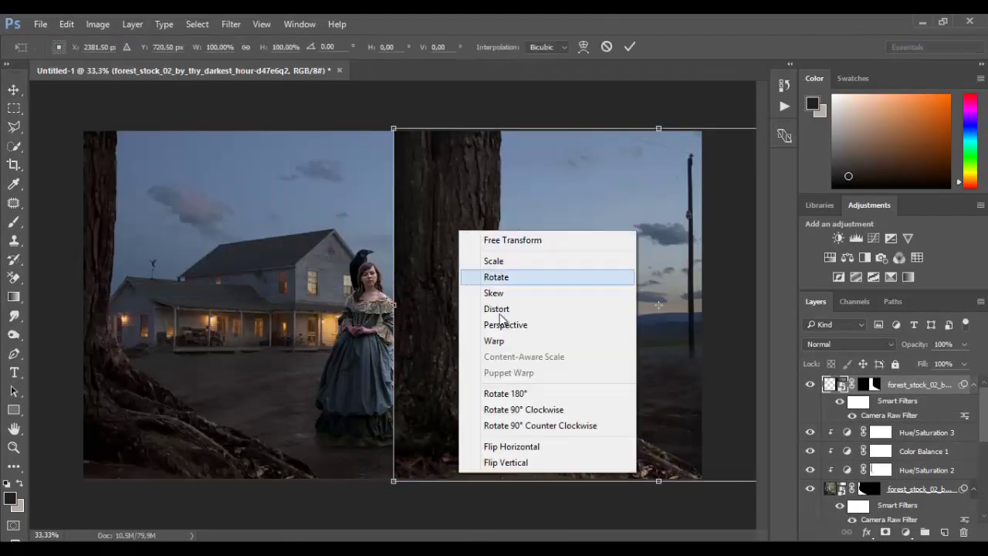
pyautogui.click(504, 450)
pyautogui.moveTo(645, 433); pyautogui.dragTo(488, 433)
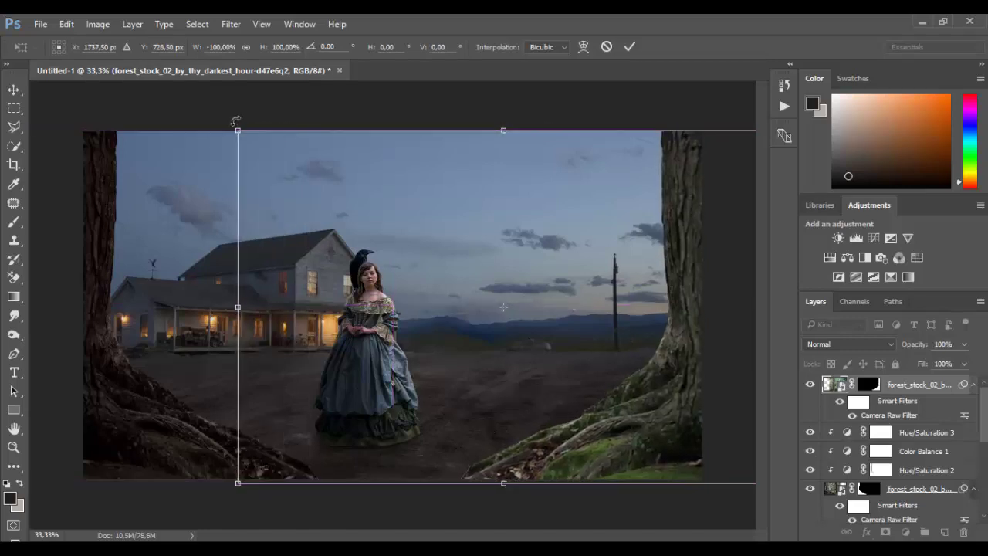
# Rotate the second tree about -4 degrees, shift it slightly down and right, stretch its height to 111.5% and apply the transform
pyautogui.moveTo(231, 119); pyautogui.dragTo(219, 141)
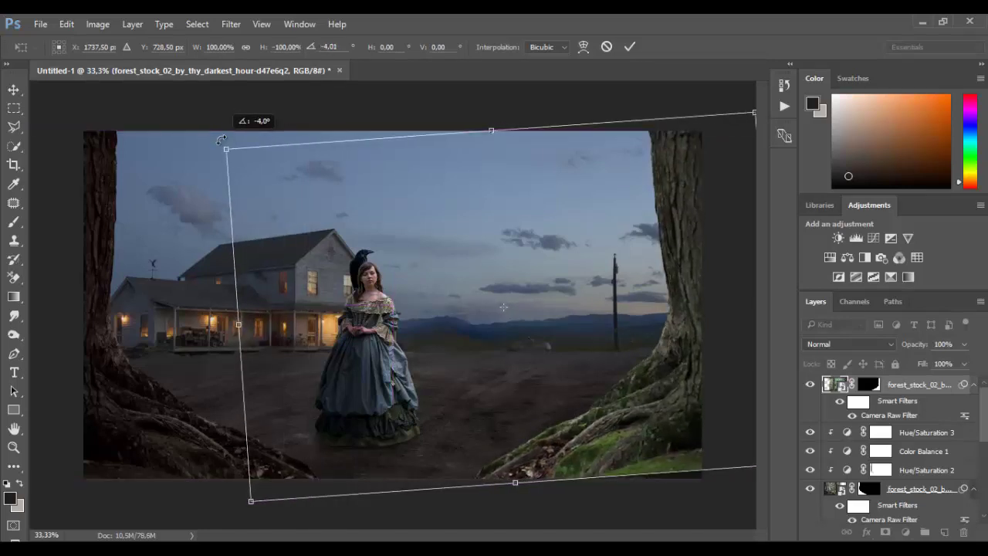
pyautogui.moveTo(654, 374)
pyautogui.mouseDown()
pyautogui.moveTo(669, 369)
pyautogui.moveTo(653, 388)
pyautogui.mouseUp()
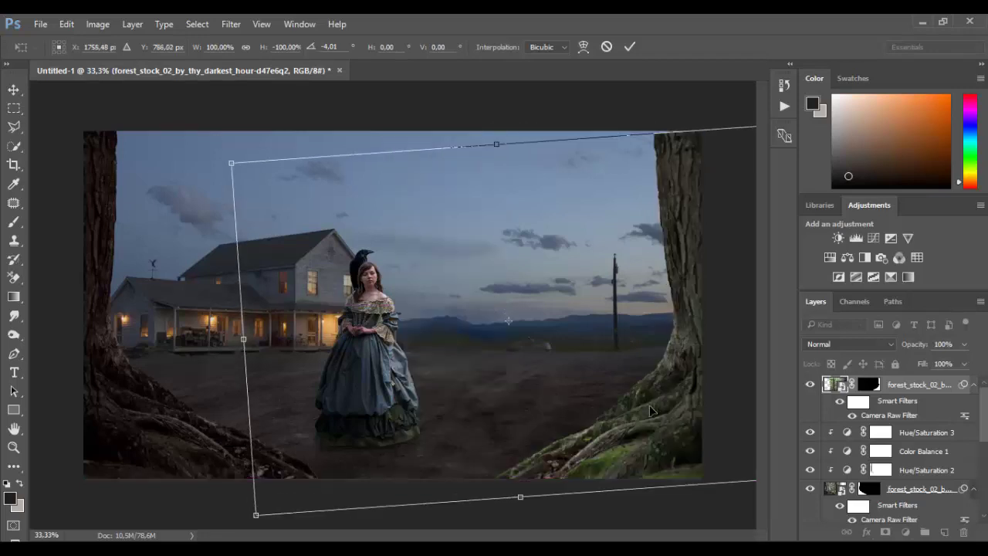
pyautogui.moveTo(653, 412); pyautogui.dragTo(655, 417)
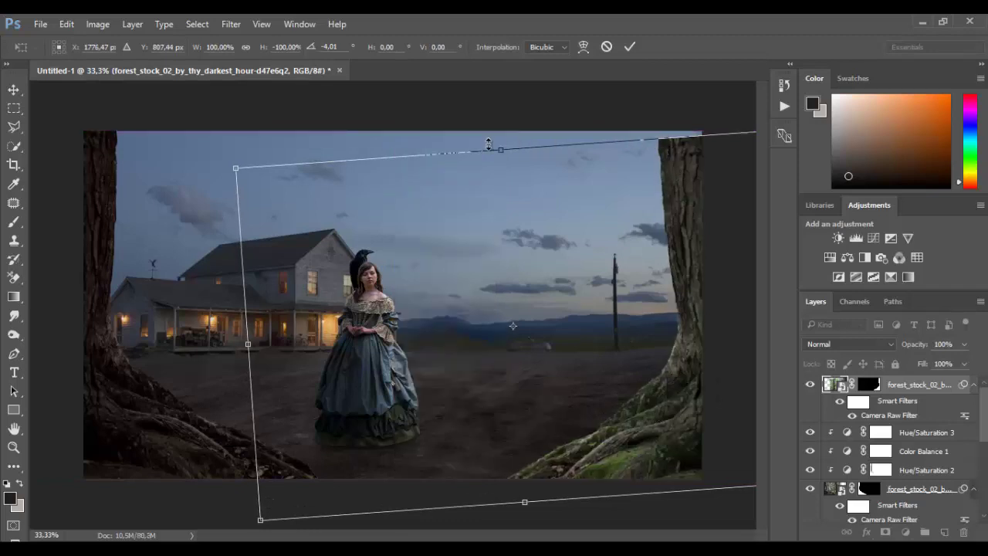
pyautogui.moveTo(488, 144); pyautogui.dragTo(489, 104)
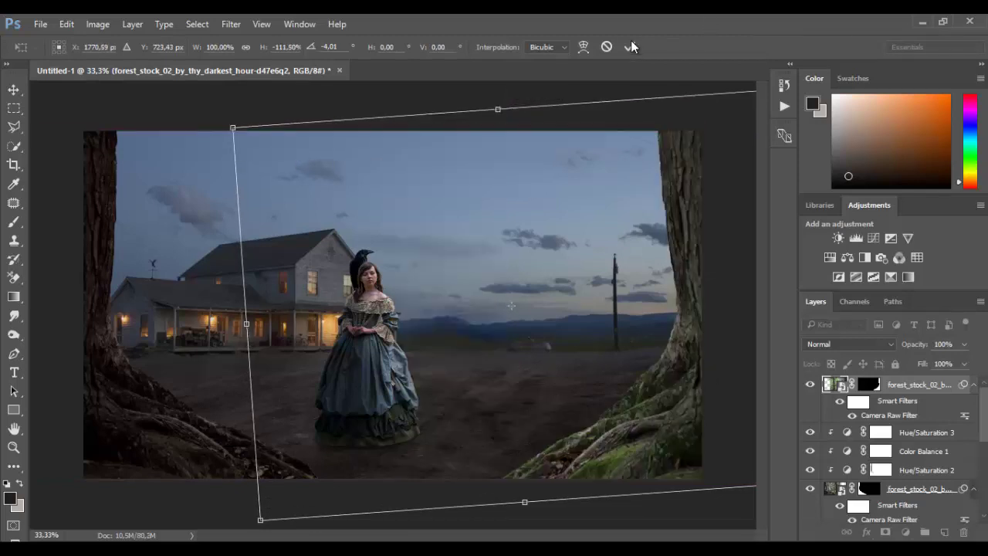
pyautogui.press('Return')
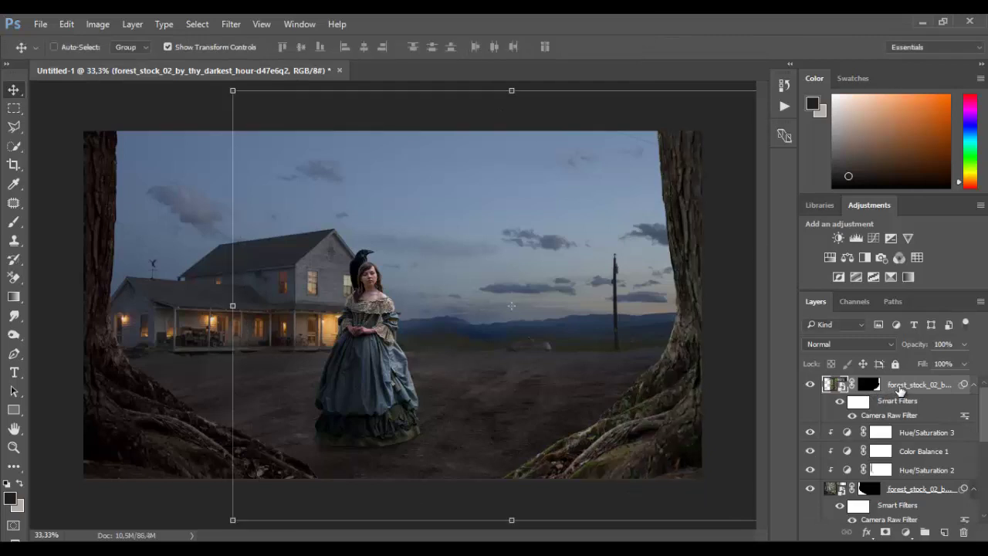
# Rasterize the right tree layer, including its mask and filter, and convert the result to a Smart Object
pyautogui.rightClick(899, 390)
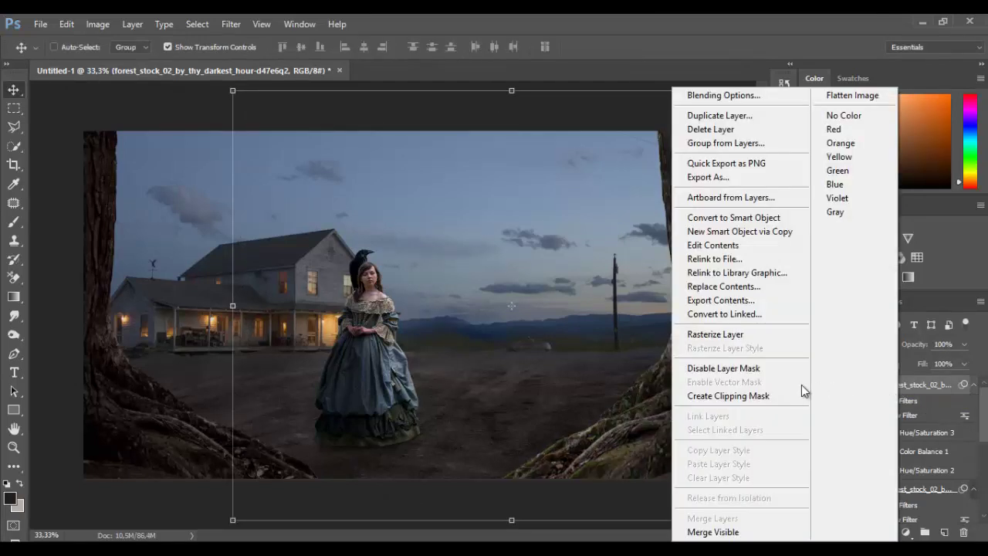
pyautogui.click(716, 334)
pyautogui.rightClick(896, 386)
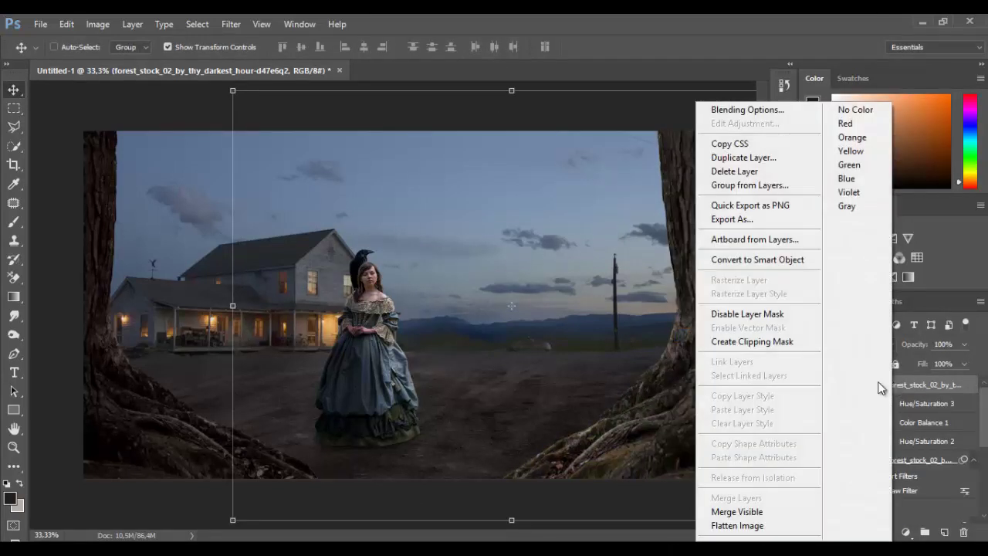
pyautogui.click(757, 261)
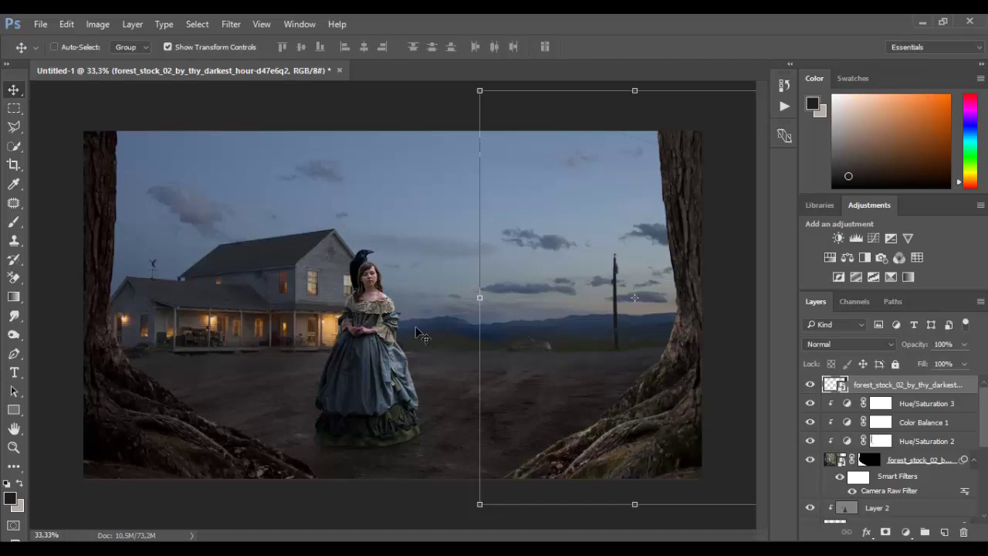
# Duplicate the right tree layer and transform the lower copy, rotating it about -16.38 degrees and raising its roots behind the original tree
pyautogui.moveTo(896, 387); pyautogui.dragTo(942, 530)
pyautogui.click(891, 401)
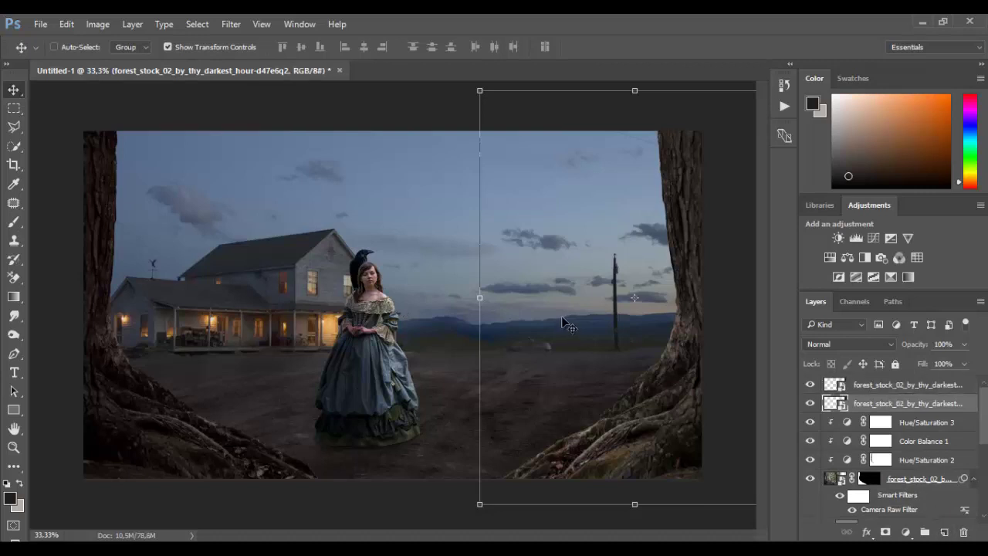
pyautogui.moveTo(633, 398); pyautogui.dragTo(664, 336)
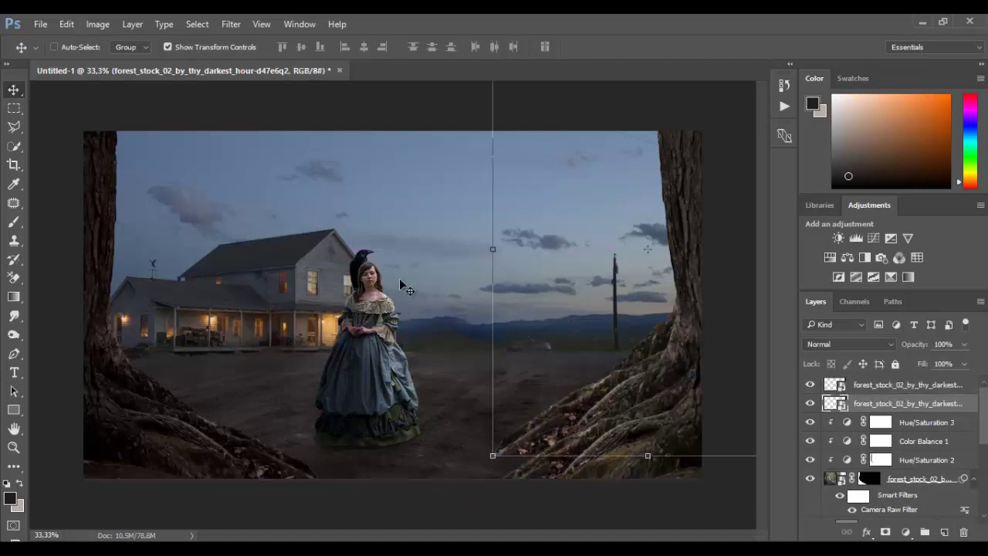
pyautogui.moveTo(473, 459); pyautogui.dragTo(572, 472)
pyautogui.moveTo(639, 376); pyautogui.dragTo(607, 376)
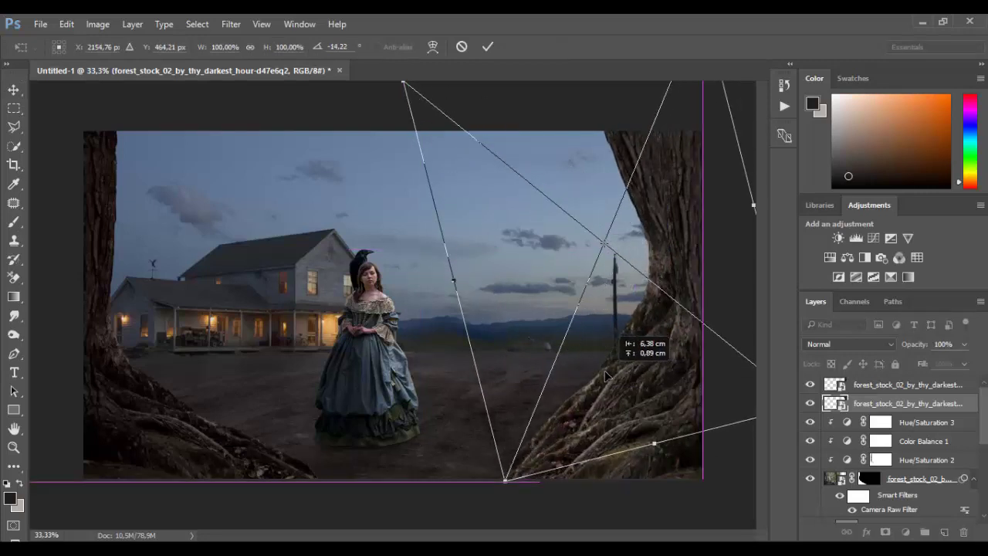
pyautogui.moveTo(608, 378); pyautogui.dragTo(607, 379)
pyautogui.moveTo(535, 356); pyautogui.dragTo(540, 349)
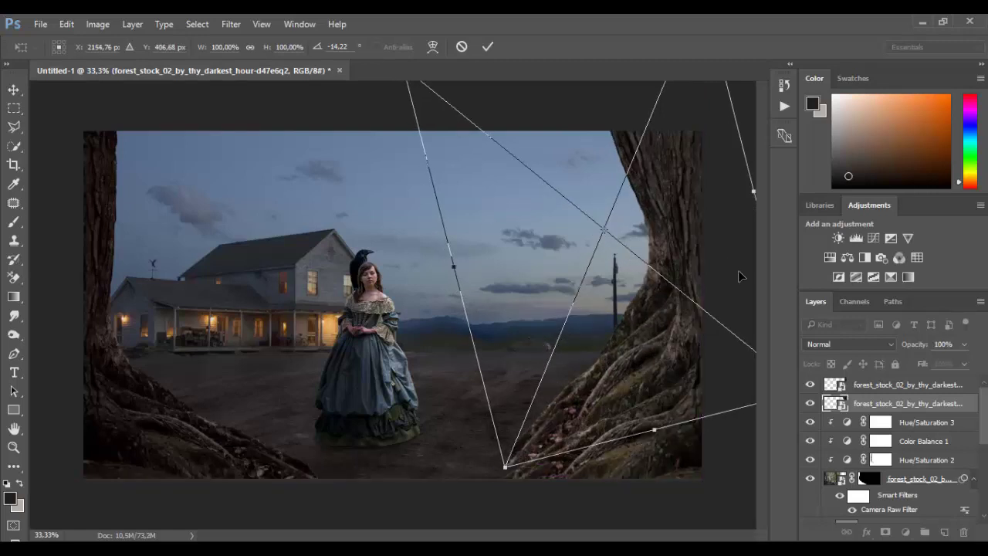
pyautogui.click(488, 46)
pyautogui.moveTo(494, 474); pyautogui.dragTo(500, 484)
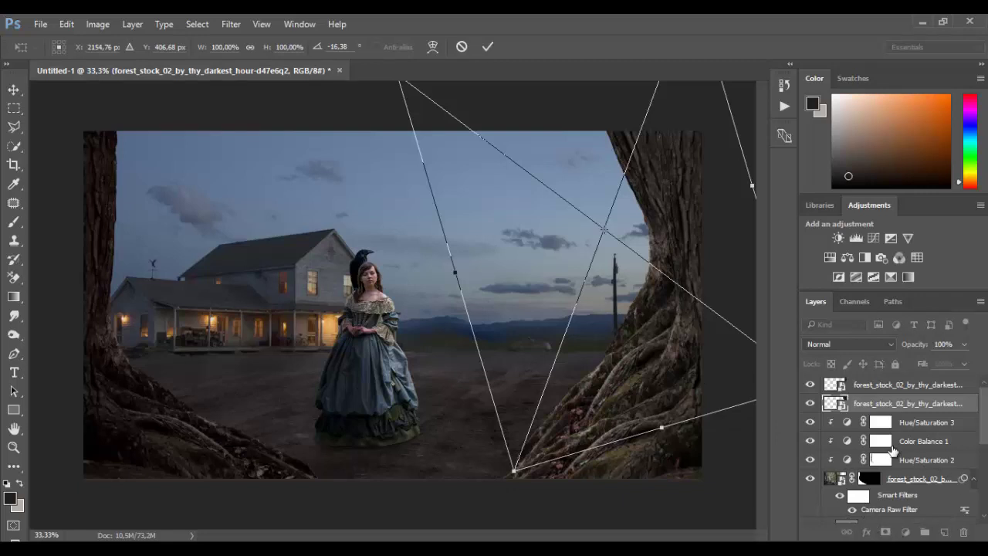
pyautogui.click(462, 46)
# Add a layer mask to the rotated tree copy and paint out its leaning upper trunk with a black 130 px brush
pyautogui.click(886, 532)
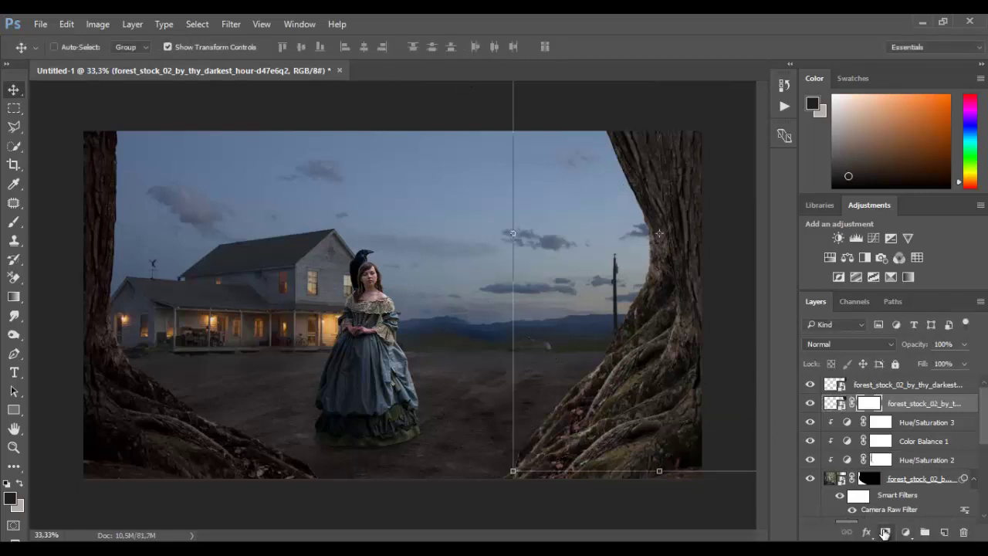
pyautogui.click(14, 222)
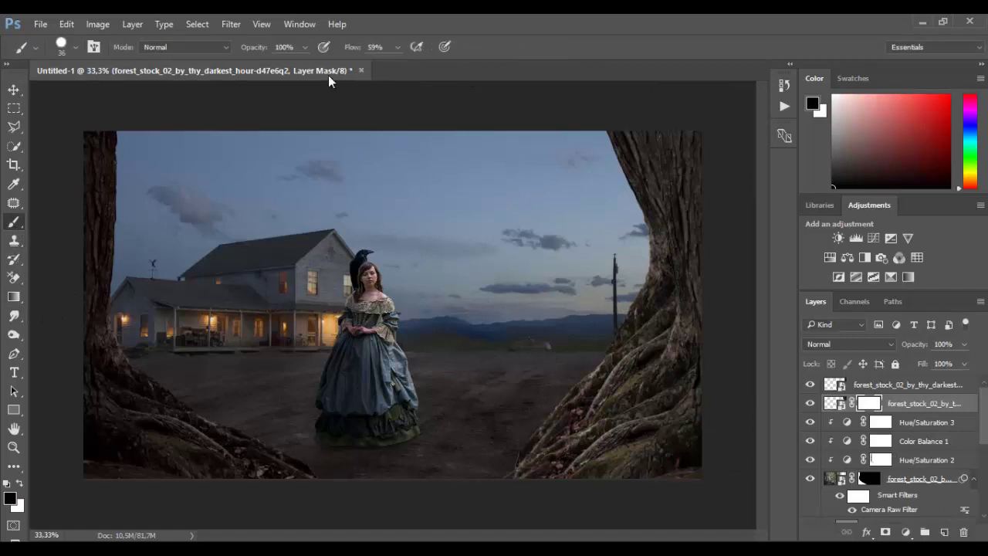
pyautogui.rightClick(553, 149)
pyautogui.moveTo(577, 127)
pyautogui.mouseDown()
pyautogui.moveTo(570, 155)
pyautogui.moveTo(585, 142)
pyautogui.moveTo(652, 164)
pyautogui.moveTo(605, 178)
pyautogui.moveTo(623, 216)
pyautogui.moveTo(650, 227)
pyautogui.moveTo(635, 262)
pyautogui.mouseUp()
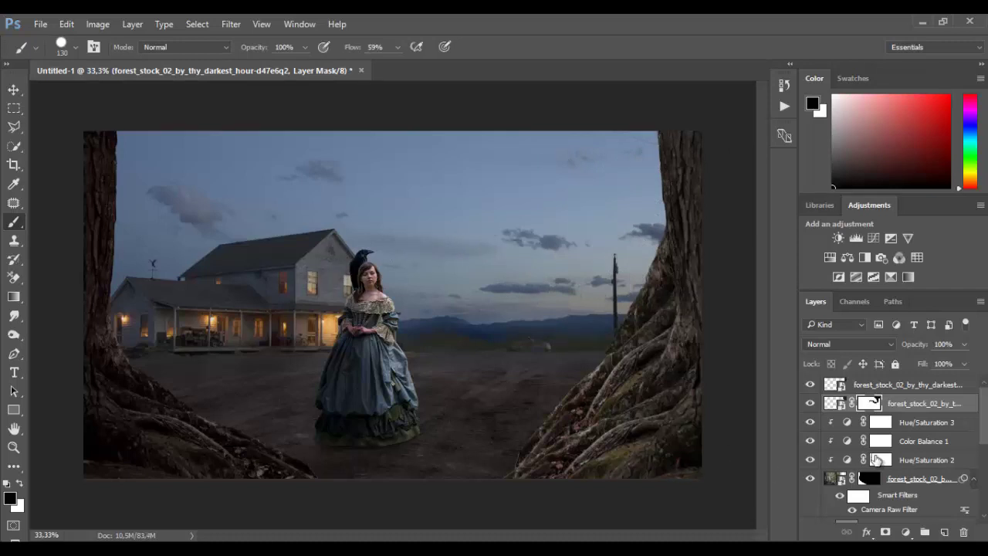
# Duplicate the top tree layer, place the new copy beneath the masked one, rotate it 24.08 degrees and extend its roots across the foreground
pyautogui.moveTo(921, 387); pyautogui.dragTo(947, 532)
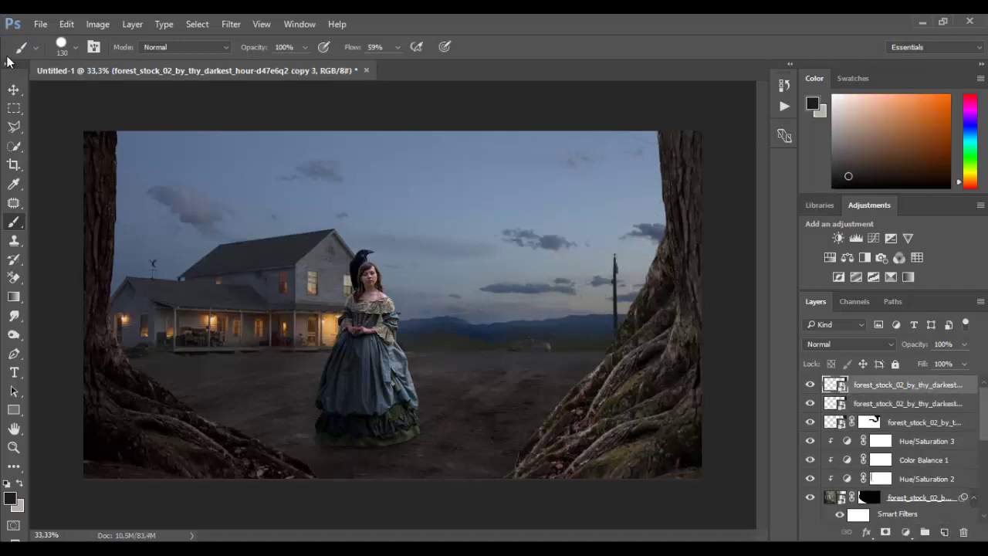
pyautogui.click(13, 90)
pyautogui.moveTo(541, 425); pyautogui.dragTo(328, 444)
pyautogui.moveTo(892, 394); pyautogui.dragTo(898, 432)
pyautogui.moveTo(580, 104); pyautogui.dragTo(652, 191)
pyautogui.moveTo(454, 363); pyautogui.dragTo(523, 407)
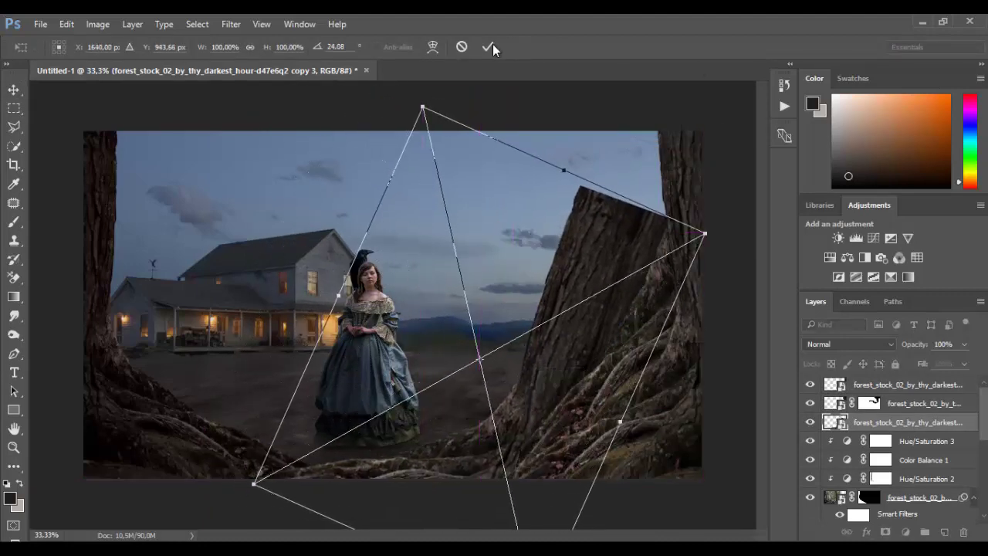
pyautogui.click(488, 46)
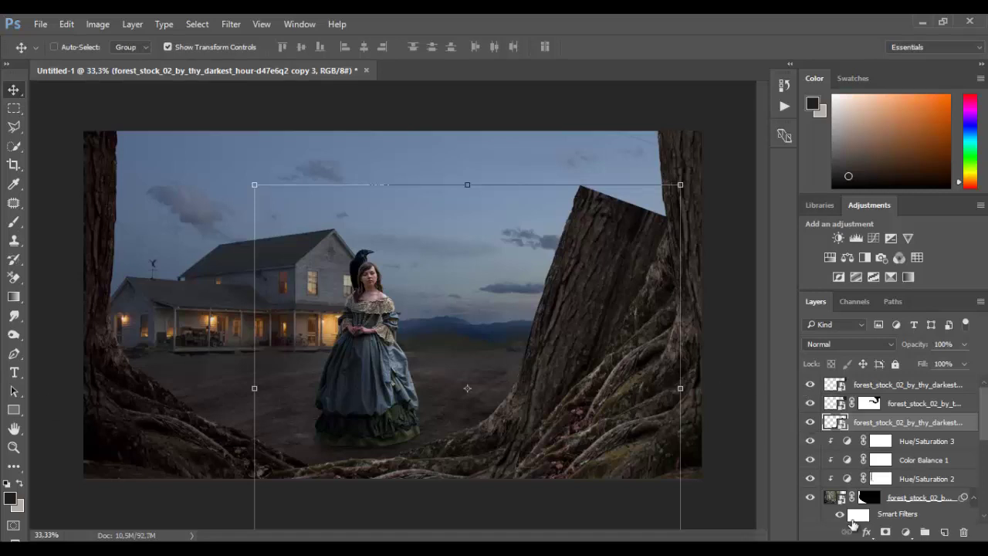
# Mask the newest tree copy and paint out its trunk in black, keeping the roots along the image's lower edge
pyautogui.click(886, 532)
pyautogui.click(14, 222)
pyautogui.moveTo(534, 292)
pyautogui.mouseDown()
pyautogui.moveTo(543, 337)
pyautogui.moveTo(484, 398)
pyautogui.mouseUp()
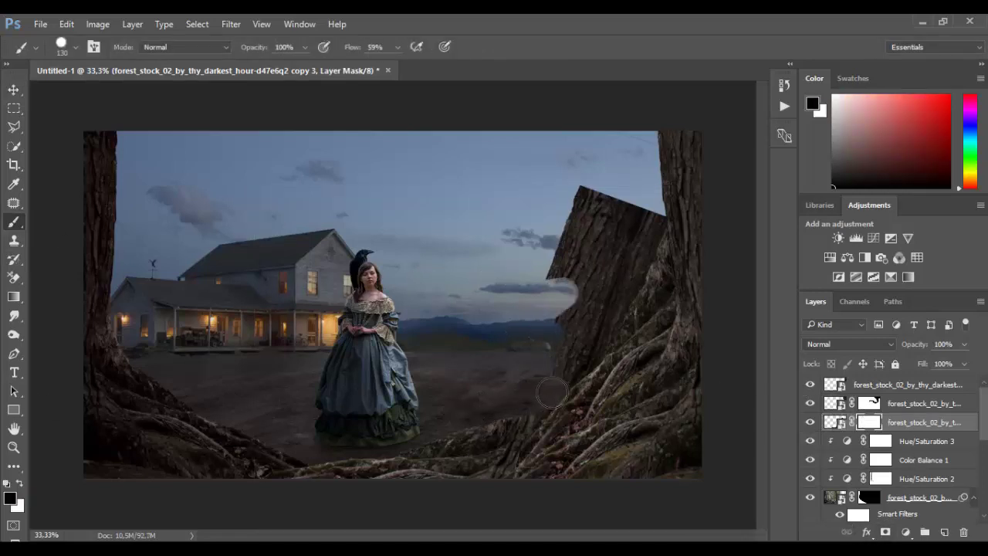
pyautogui.moveTo(553, 399)
pyautogui.mouseDown()
pyautogui.moveTo(595, 369)
pyautogui.moveTo(659, 237)
pyautogui.moveTo(632, 336)
pyautogui.moveTo(627, 213)
pyautogui.moveTo(573, 273)
pyautogui.moveTo(607, 259)
pyautogui.moveTo(557, 344)
pyautogui.moveTo(541, 395)
pyautogui.mouseUp()
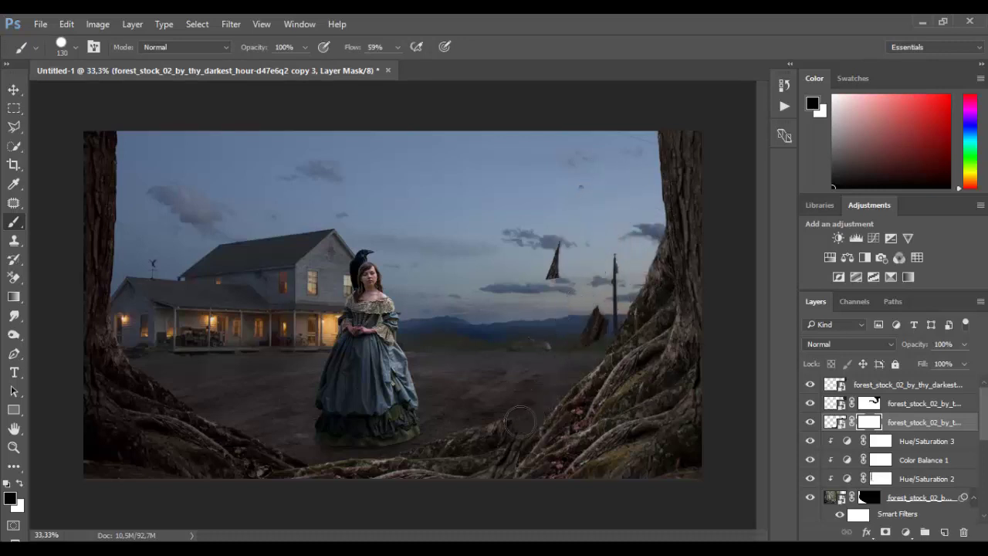
pyautogui.moveTo(500, 431)
pyautogui.mouseDown()
pyautogui.moveTo(417, 444)
pyautogui.moveTo(383, 417)
pyautogui.mouseUp()
pyautogui.moveTo(550, 302)
pyautogui.mouseDown()
pyautogui.moveTo(530, 282)
pyautogui.moveTo(580, 242)
pyautogui.mouseUp()
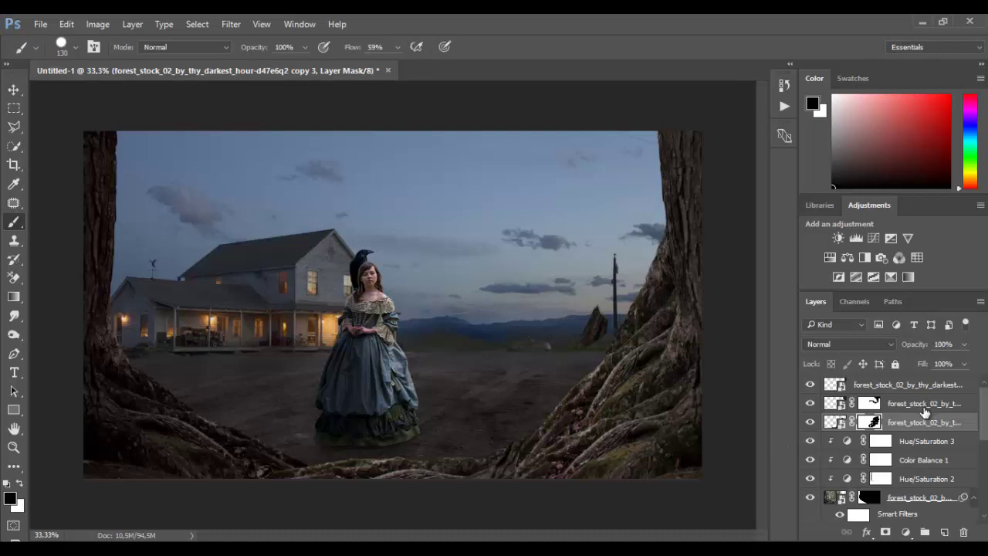
# Merge the two masked root layers into one layer
pyautogui.keyDown('ctrl'); pyautogui.click(926, 404); pyautogui.keyUp('ctrl')
pyautogui.rightClick(926, 403)
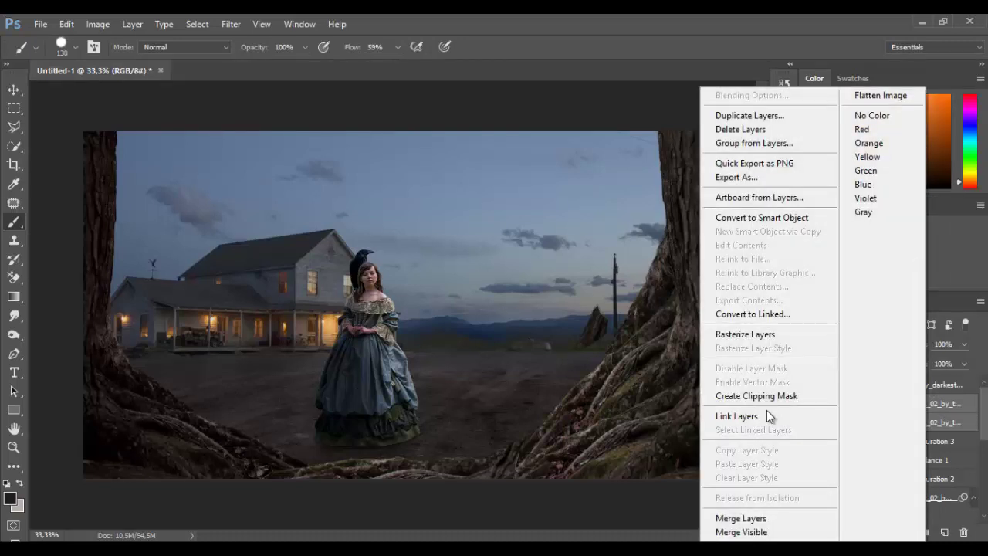
pyautogui.click(757, 519)
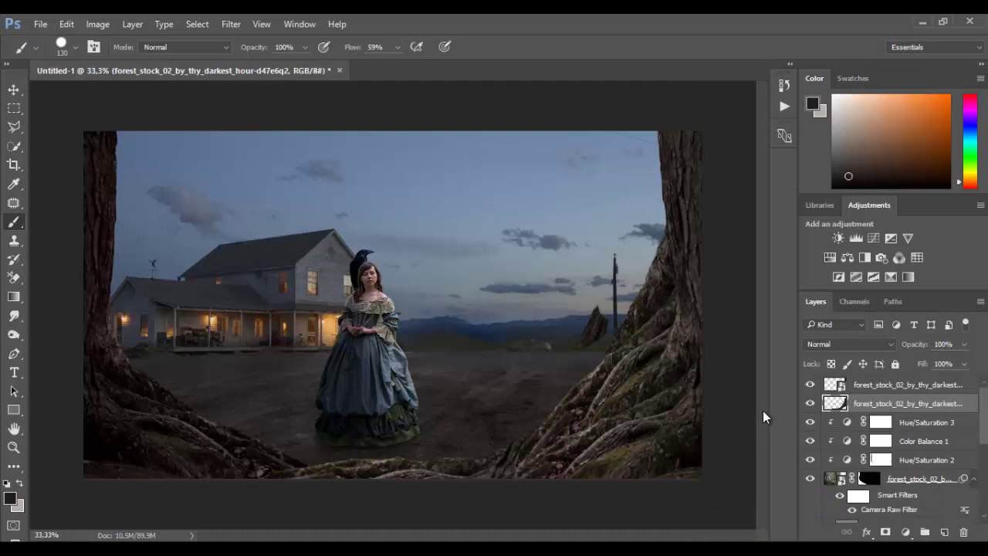
# Mask out the leftover trunk fragment beside the utility pole on the merged roots layer and merge it with the tree layer above
pyautogui.click(911, 388)
pyautogui.click(811, 385)
pyautogui.click(811, 386)
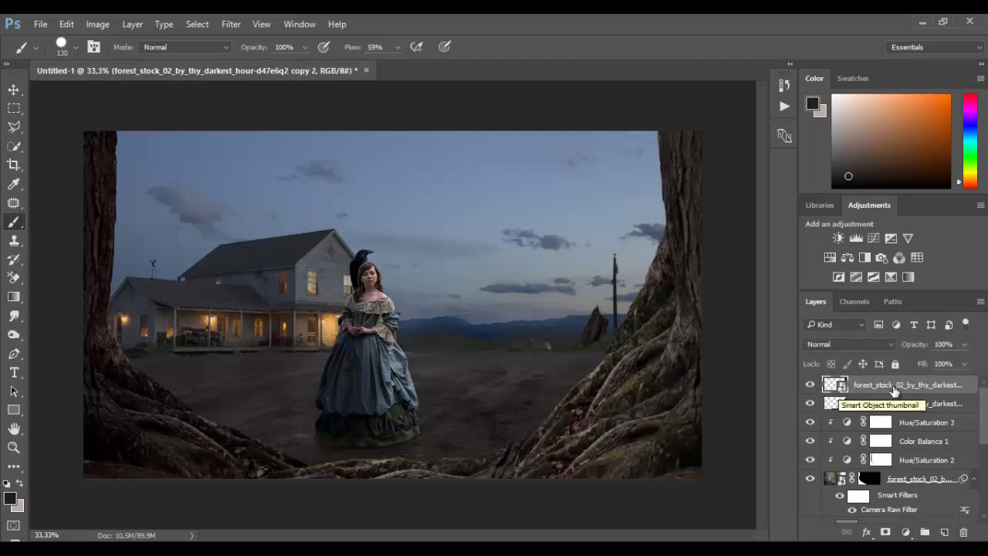
pyautogui.click(872, 404)
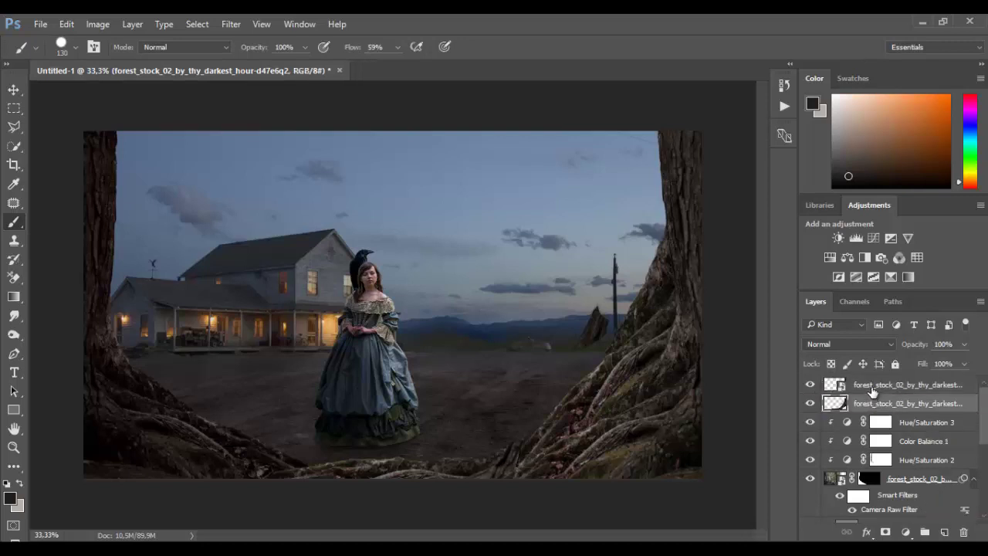
pyautogui.click(811, 404)
pyautogui.click(811, 403)
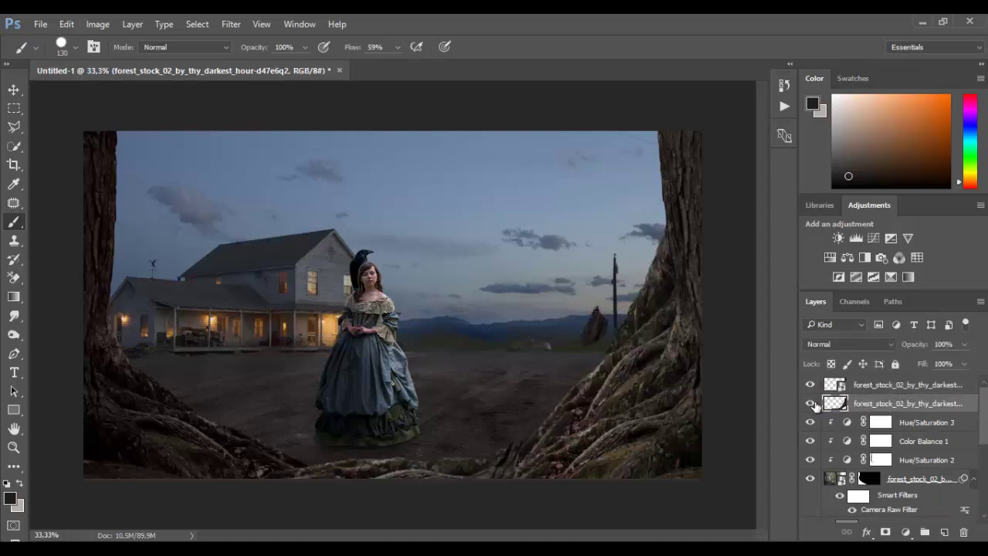
pyautogui.click(885, 533)
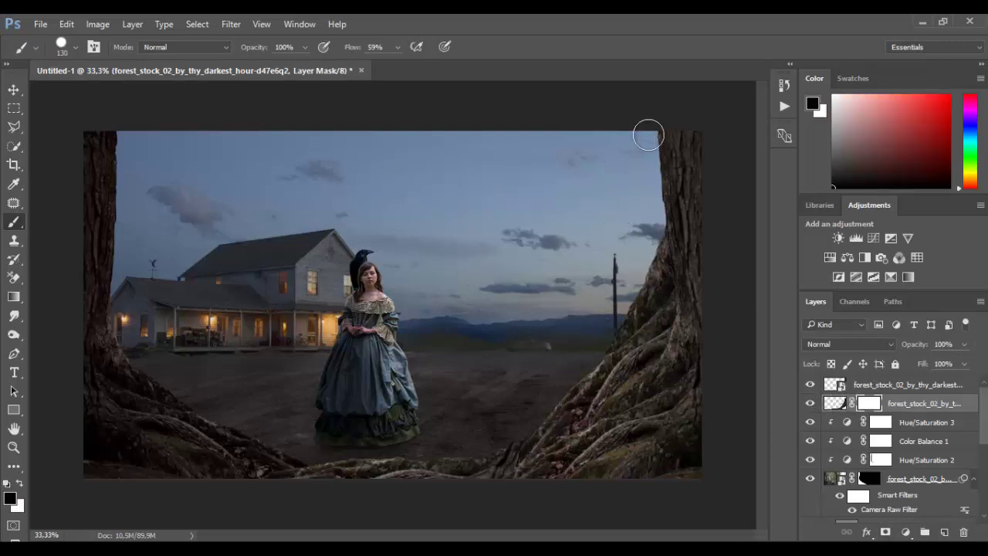
pyautogui.moveTo(648, 136)
pyautogui.mouseDown()
pyautogui.moveTo(430, 269)
pyautogui.moveTo(329, 450)
pyautogui.mouseUp()
pyautogui.rightClick(908, 391)
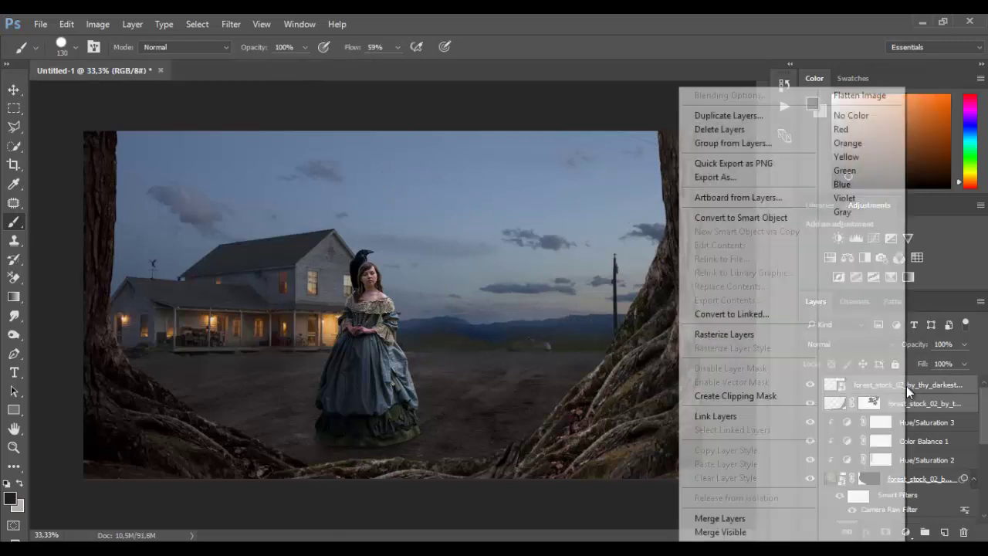
pyautogui.click(722, 501)
# Clip a Hue/Saturation adjustment to the merged right tree with Saturation -10 and Lightness -44
pyautogui.click(905, 532)
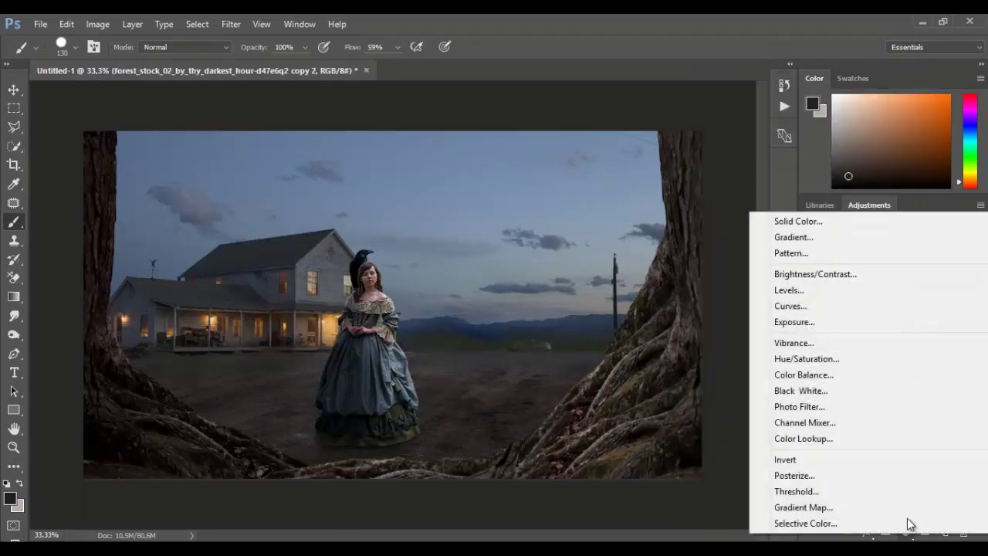
pyautogui.click(853, 366)
pyautogui.rightClick(918, 386)
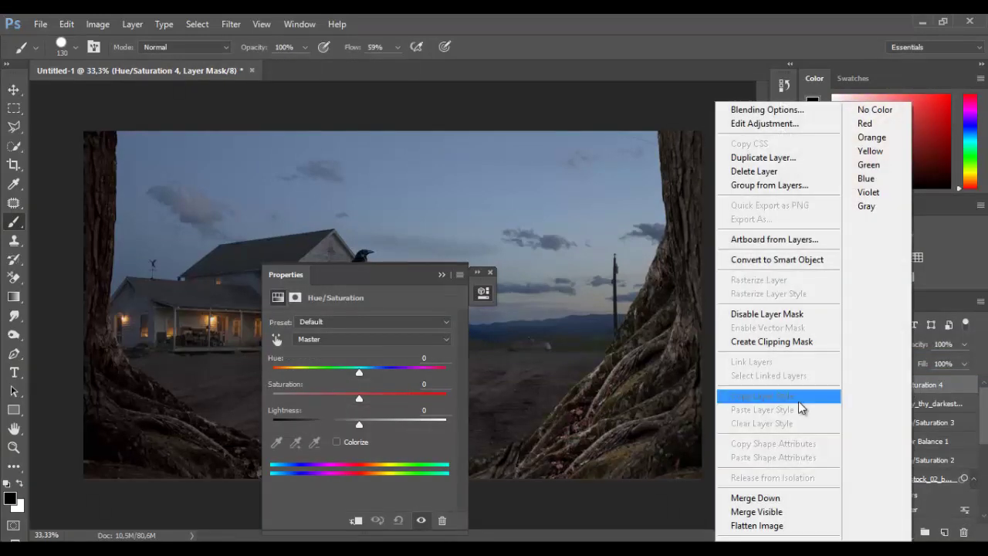
pyautogui.click(795, 341)
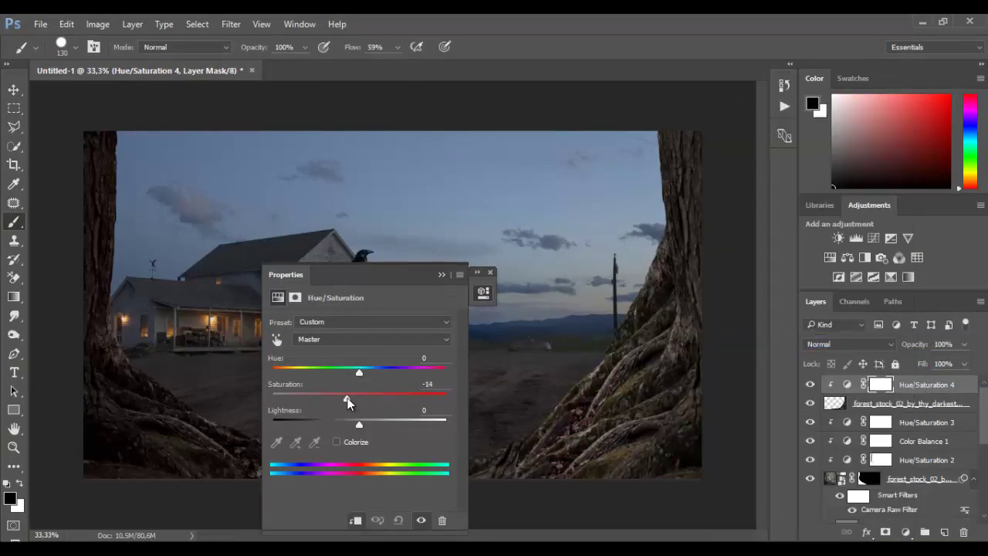
pyautogui.moveTo(357, 426); pyautogui.dragTo(337, 424)
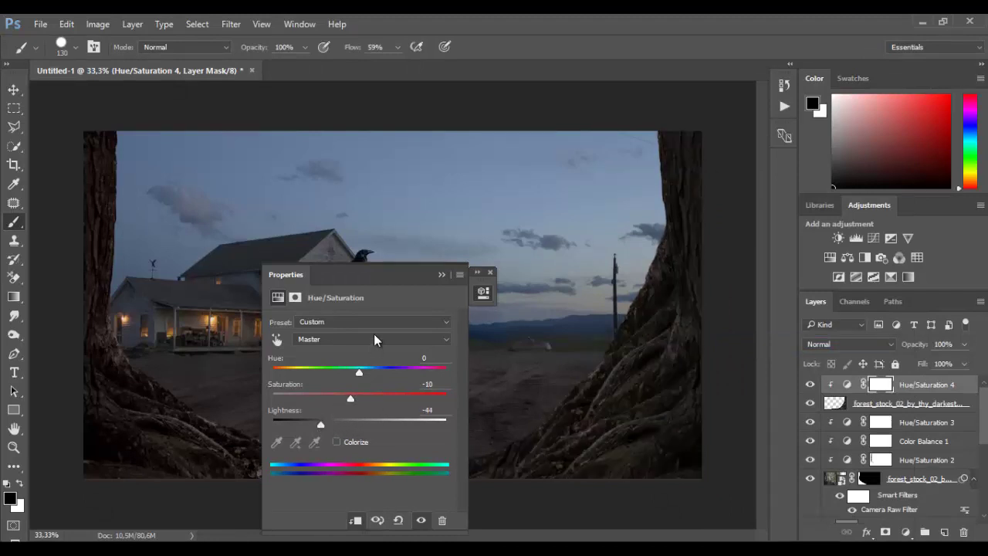
pyautogui.click(442, 274)
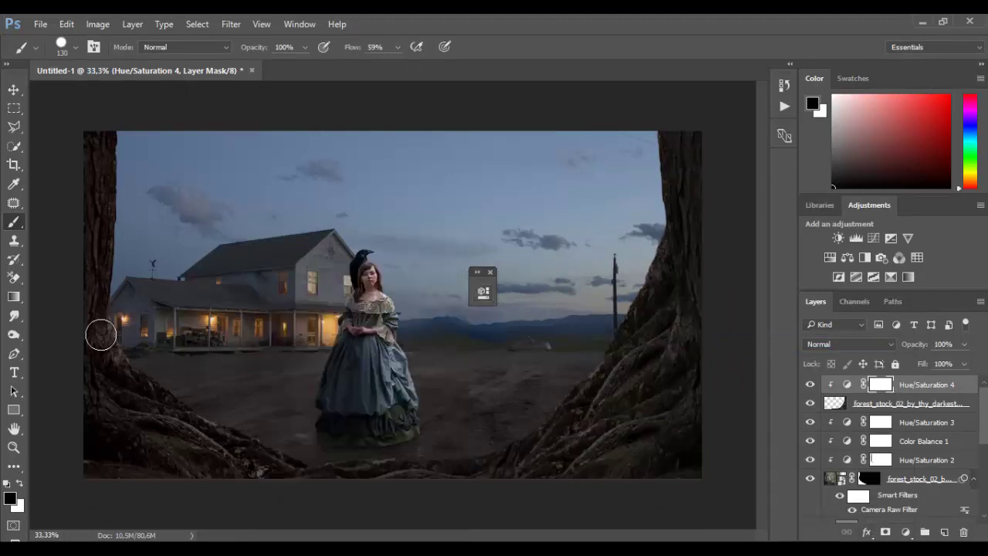
# Paint the Hue/Saturation 4 mask black along the right tree's inner trunk edge and roots with a soft 259 px brush
pyautogui.rightClick(590, 312)
pyautogui.click(677, 417)
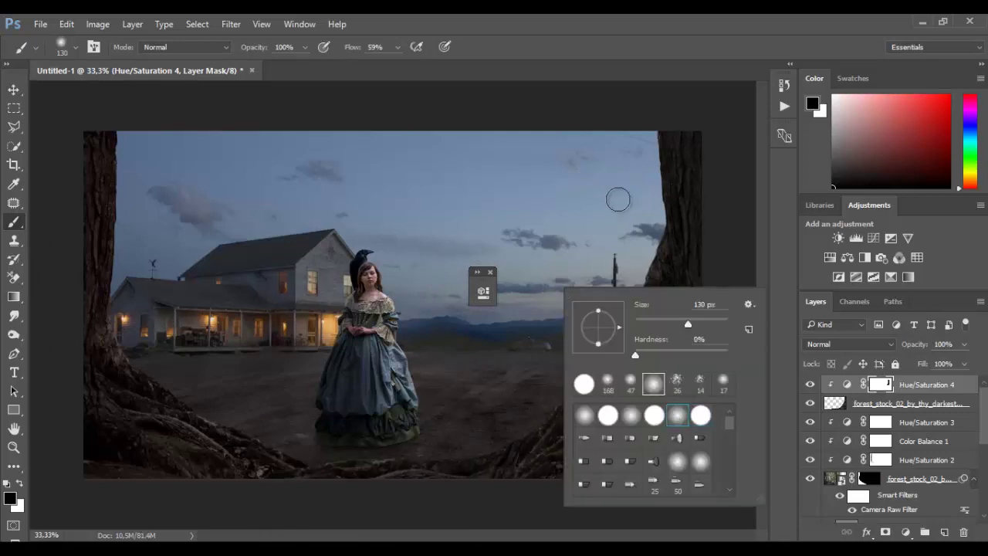
pyautogui.click(705, 319)
pyautogui.click(640, 239)
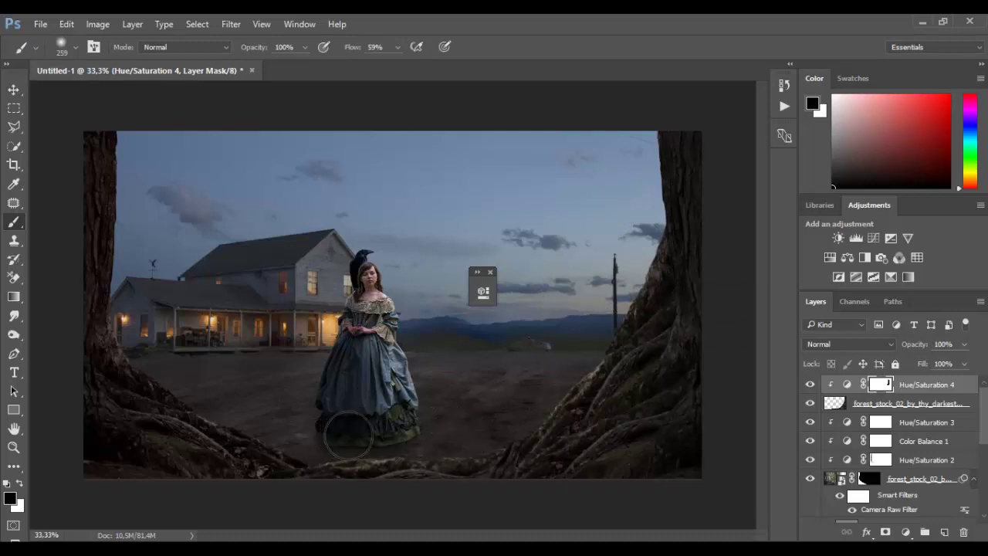
pyautogui.moveTo(349, 435); pyautogui.dragTo(359, 435)
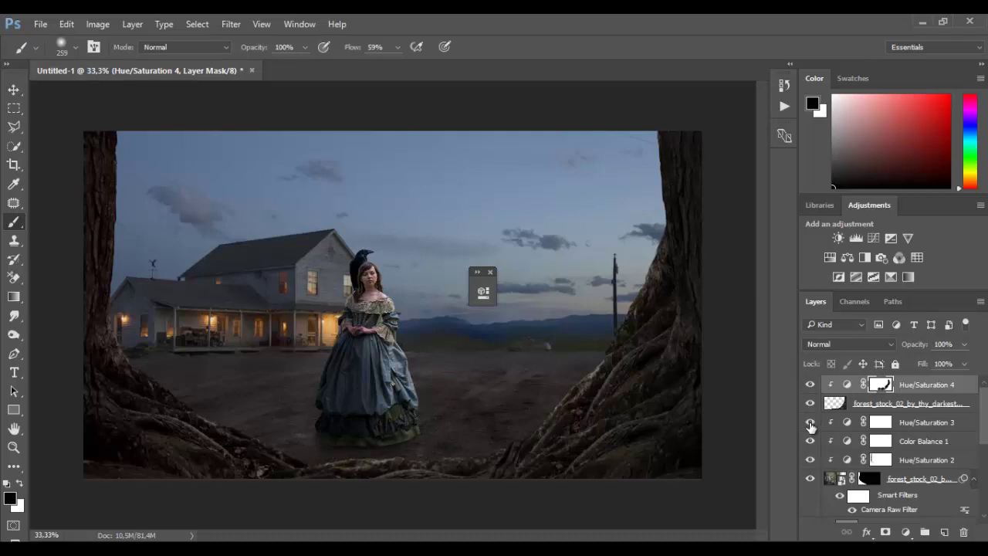
# Hide the three adjustments clipped to the left tree to compare their effect and delete the Color Balance 1 layer
pyautogui.moveTo(811, 448); pyautogui.dragTo(810, 426)
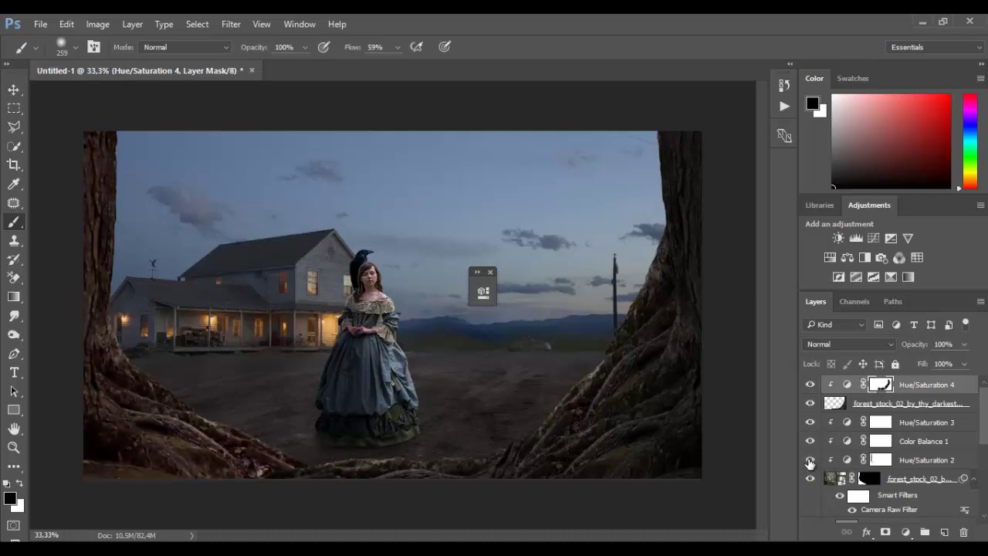
pyautogui.click(810, 460)
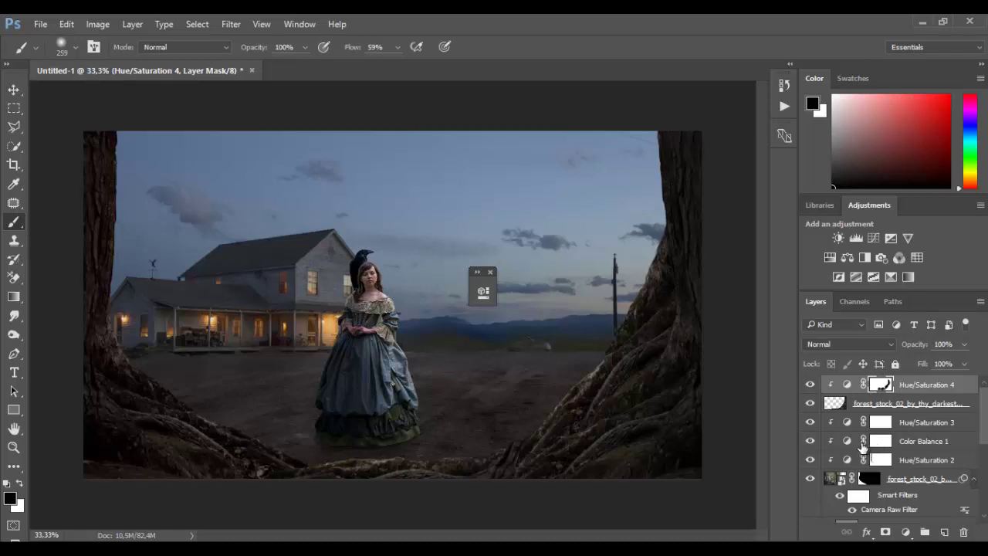
pyautogui.click(811, 459)
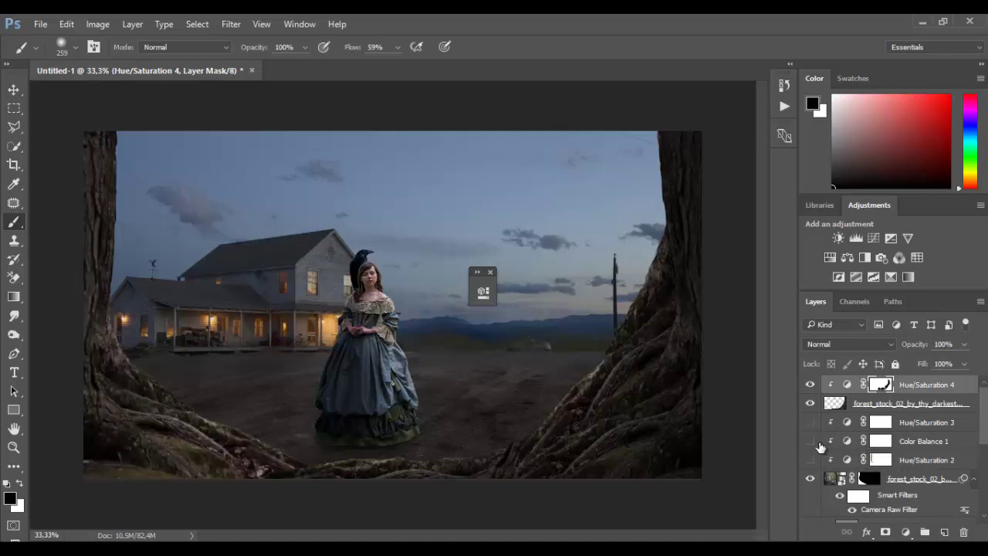
pyautogui.click(917, 445)
pyautogui.click(964, 532)
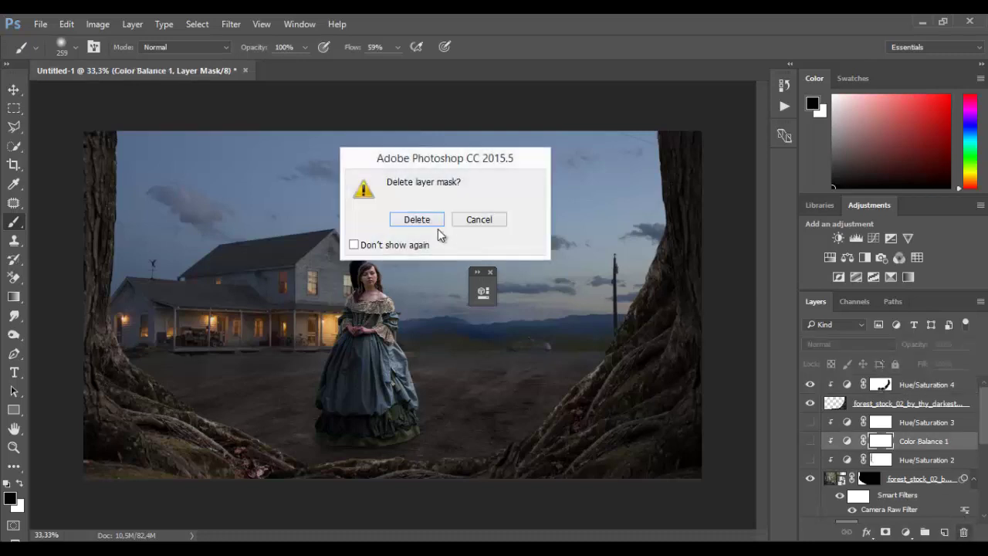
pyautogui.press('Return')
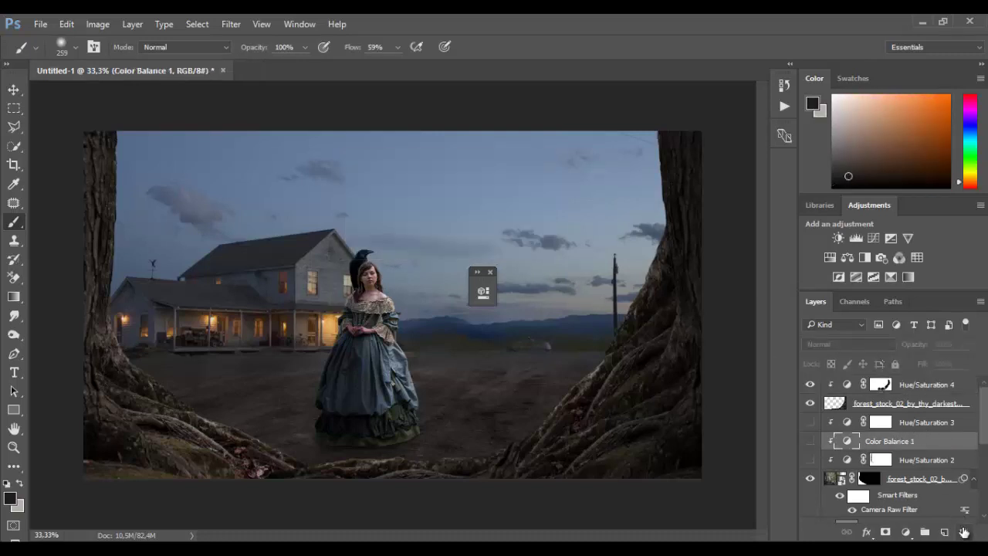
pyautogui.click(965, 532)
pyautogui.press('Return')
# Show the Hue/Saturation 2 adjustment and paint its mask black along the left tree's inner trunk edge and roots
pyautogui.click(884, 424)
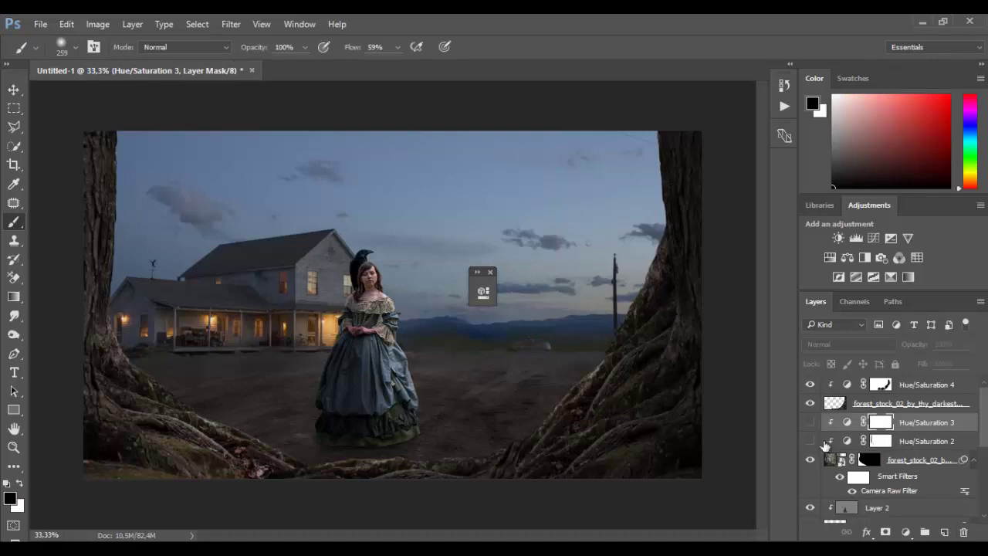
pyautogui.click(810, 441)
pyautogui.click(885, 443)
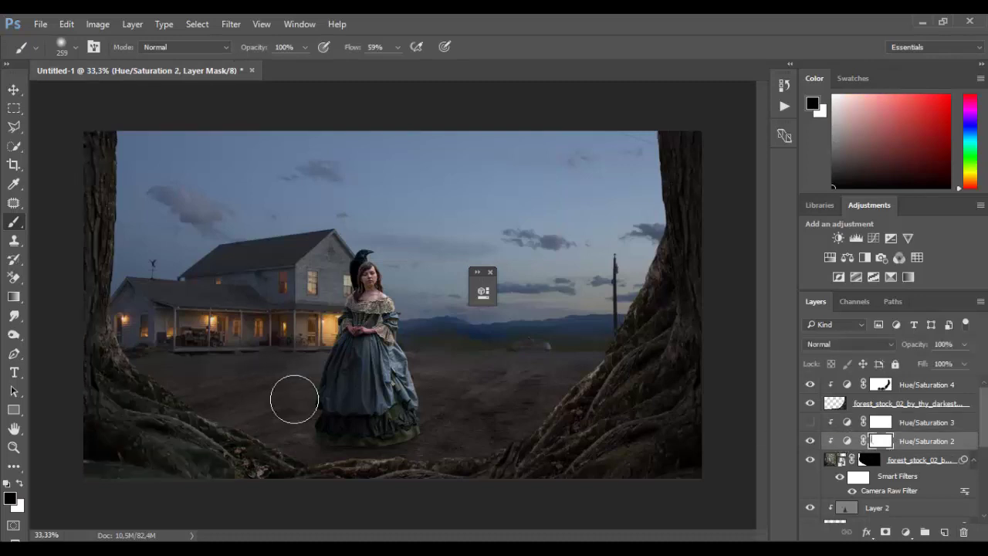
pyautogui.moveTo(237, 401)
pyautogui.mouseDown()
pyautogui.moveTo(141, 337)
pyautogui.moveTo(125, 245)
pyautogui.moveTo(129, 163)
pyautogui.moveTo(154, 376)
pyautogui.moveTo(129, 398)
pyautogui.mouseUp()
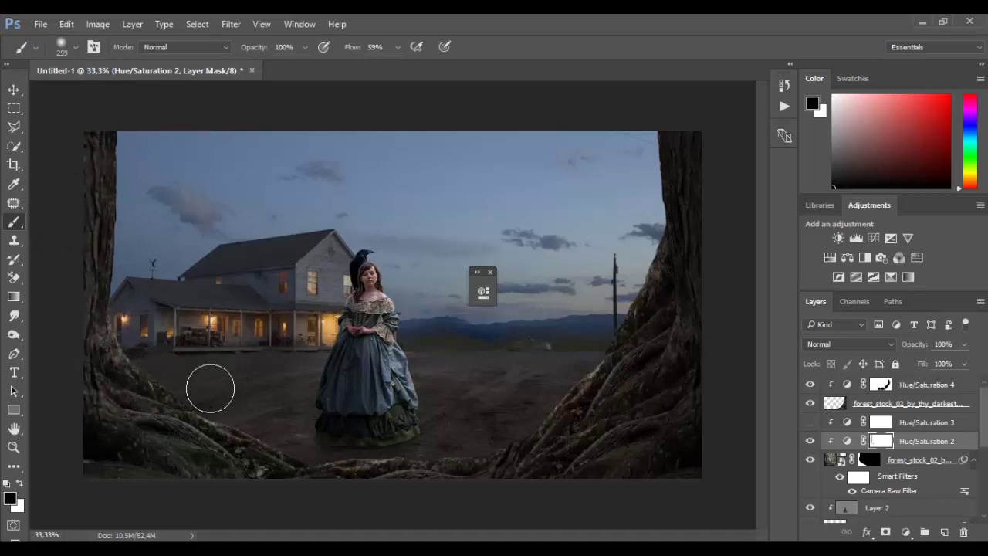
pyautogui.moveTo(209, 391)
pyautogui.mouseDown()
pyautogui.moveTo(194, 409)
pyautogui.moveTo(118, 429)
pyautogui.moveTo(182, 435)
pyautogui.moveTo(125, 440)
pyautogui.moveTo(169, 469)
pyautogui.moveTo(266, 436)
pyautogui.moveTo(125, 441)
pyautogui.moveTo(155, 428)
pyautogui.moveTo(120, 411)
pyautogui.moveTo(374, 407)
pyautogui.moveTo(289, 445)
pyautogui.moveTo(201, 446)
pyautogui.moveTo(360, 428)
pyautogui.moveTo(217, 435)
pyautogui.moveTo(299, 418)
pyautogui.moveTo(200, 429)
pyautogui.mouseUp()
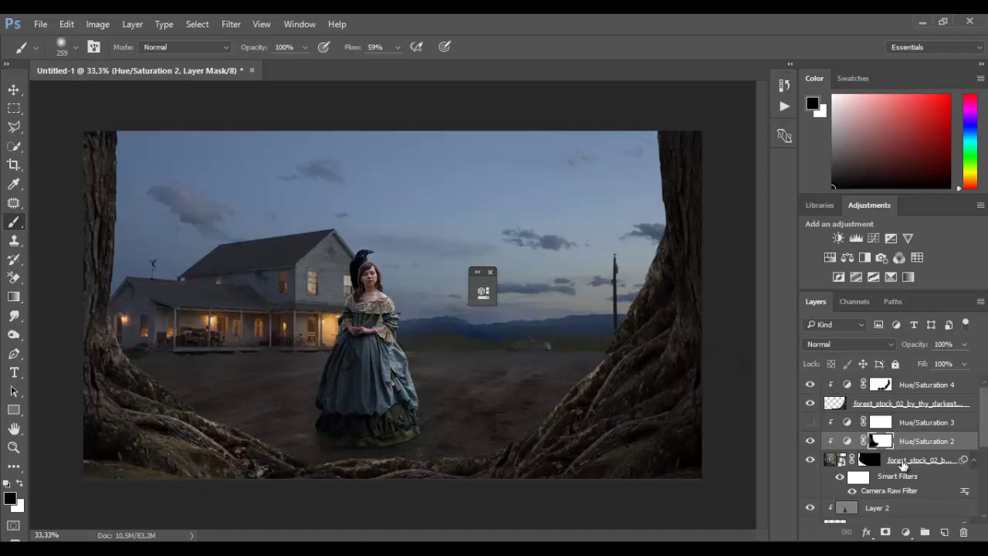
# Extend the black painting on the Hue/Saturation 4 mask to lighten more of the right tree's roots
pyautogui.click(903, 461)
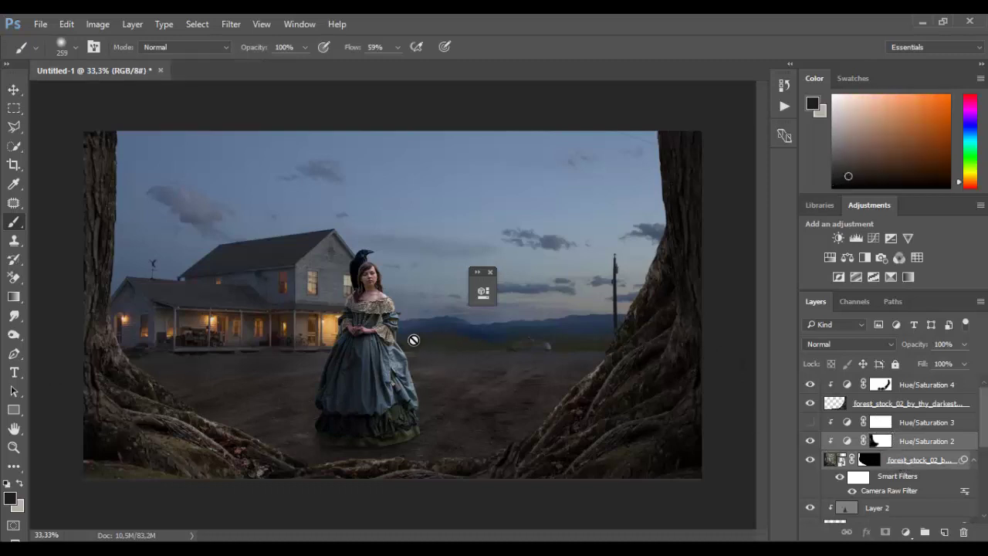
pyautogui.click(15, 108)
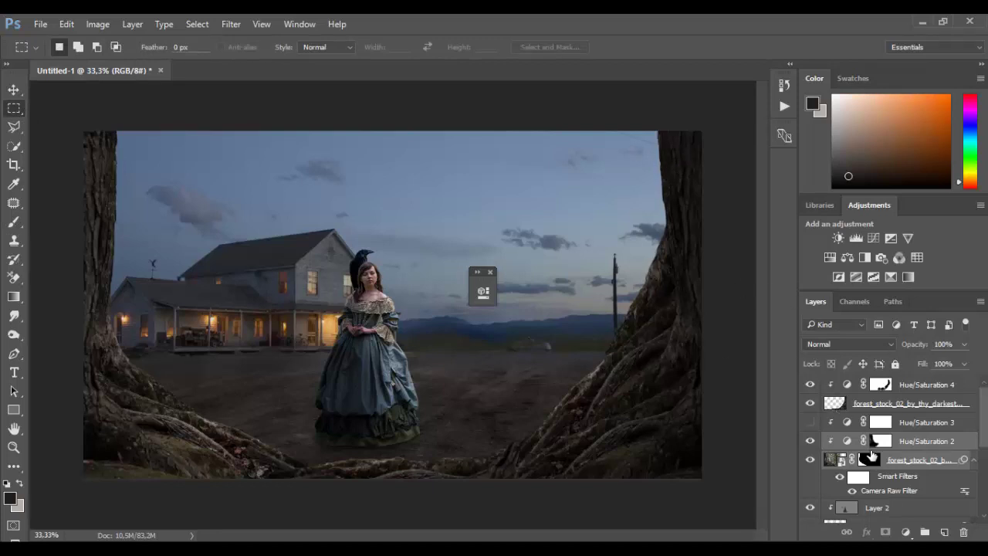
pyautogui.click(881, 384)
pyautogui.click(14, 222)
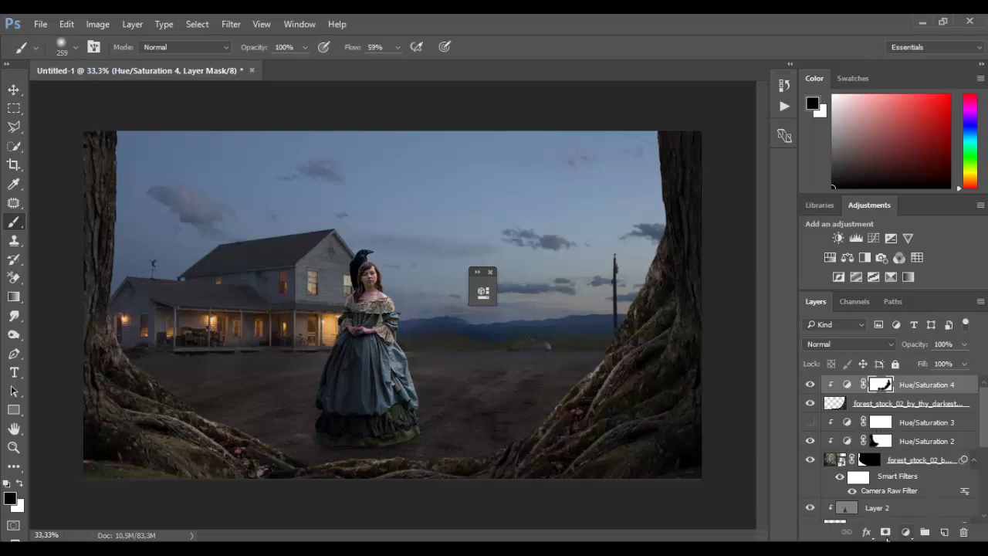
# Add a Solid Color fill layer in black (000000) above all other layers
pyautogui.click(907, 533)
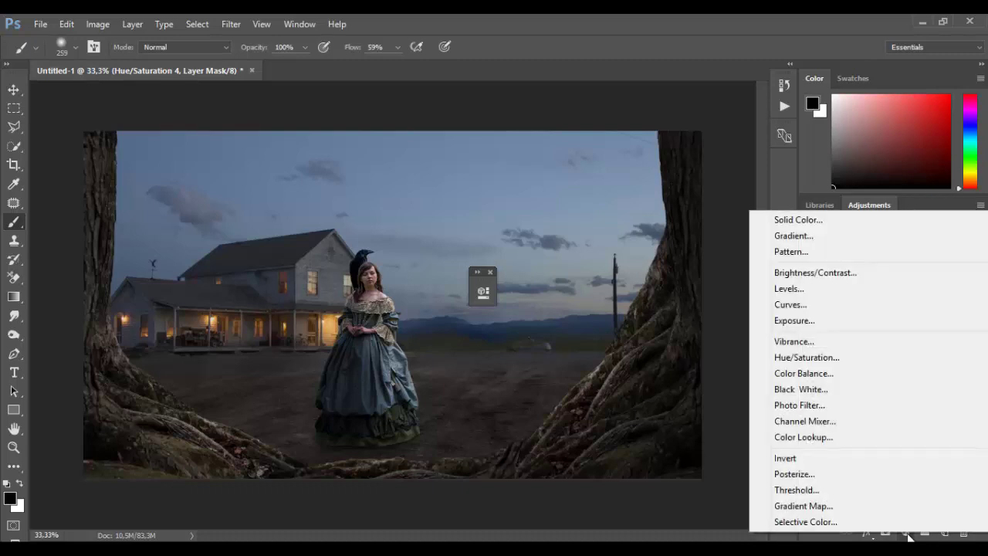
pyautogui.click(822, 220)
pyautogui.write('000000')
pyautogui.click(910, 242)
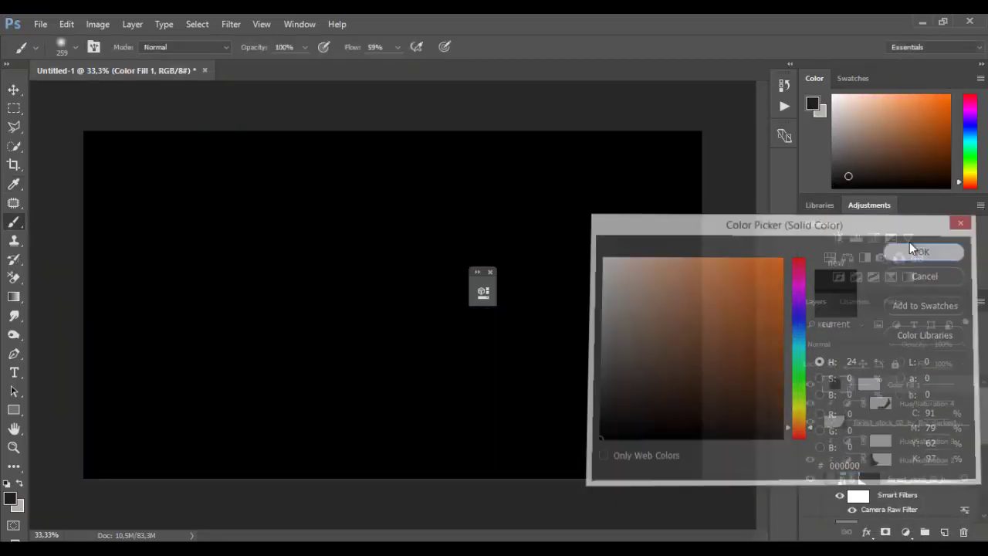
pyautogui.click(489, 273)
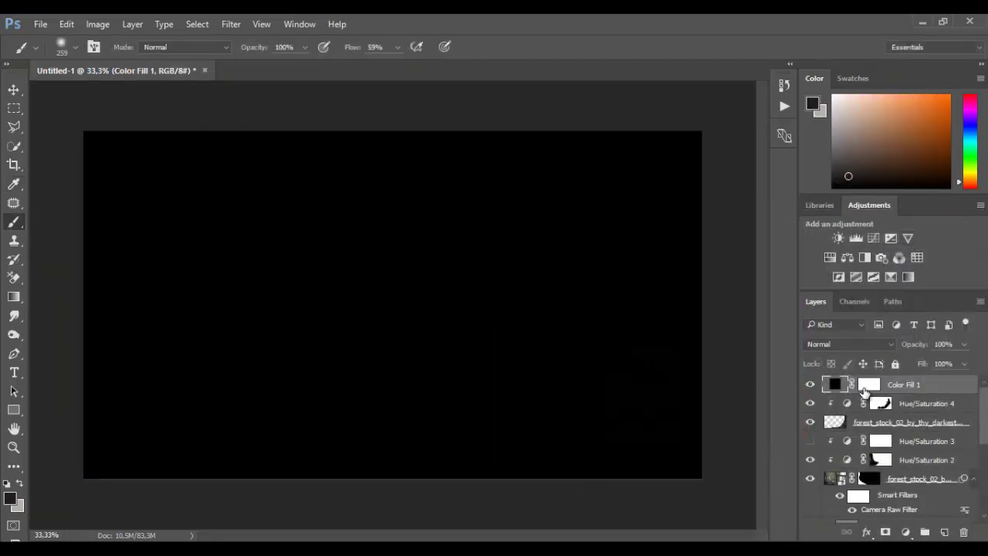
# Paint the Color Fill 1 mask black with a soft 2165 px brush over the sky, girl and house, leaving a dark vignette
pyautogui.click(868, 384)
pyautogui.rightClick(340, 355)
pyautogui.moveTo(494, 361); pyautogui.dragTo(496, 361)
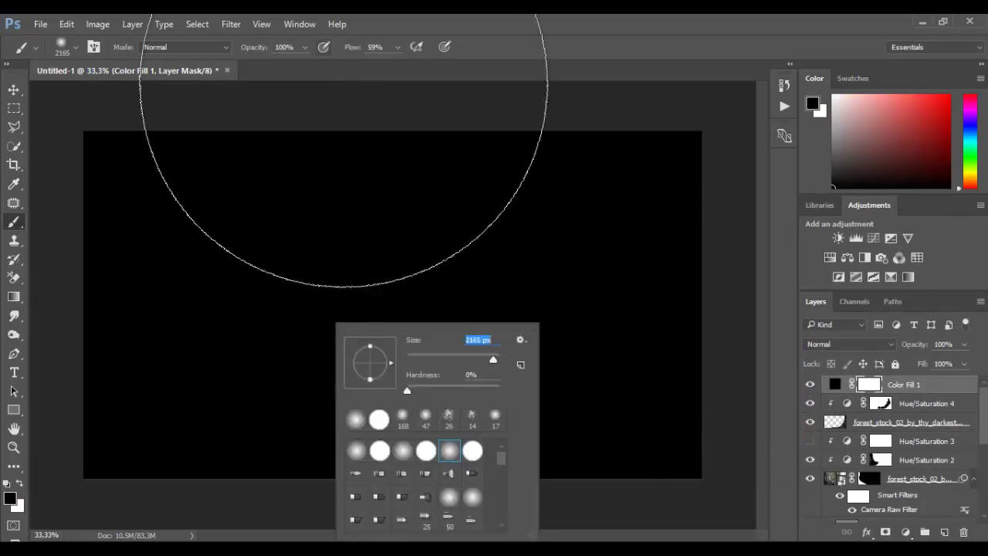
pyautogui.click(386, 203)
pyautogui.click(394, 204)
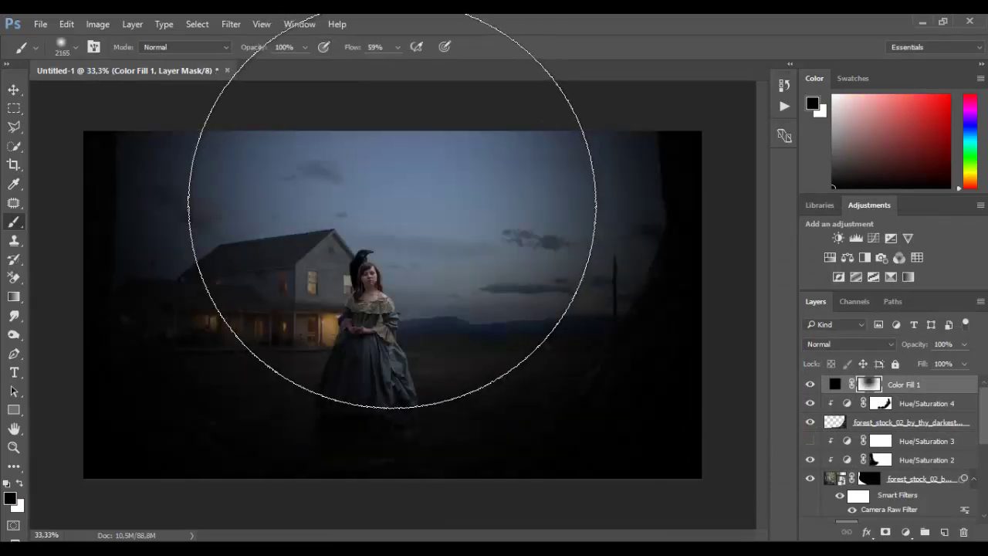
pyautogui.click(392, 204)
pyautogui.click(392, 209)
pyautogui.click(393, 209)
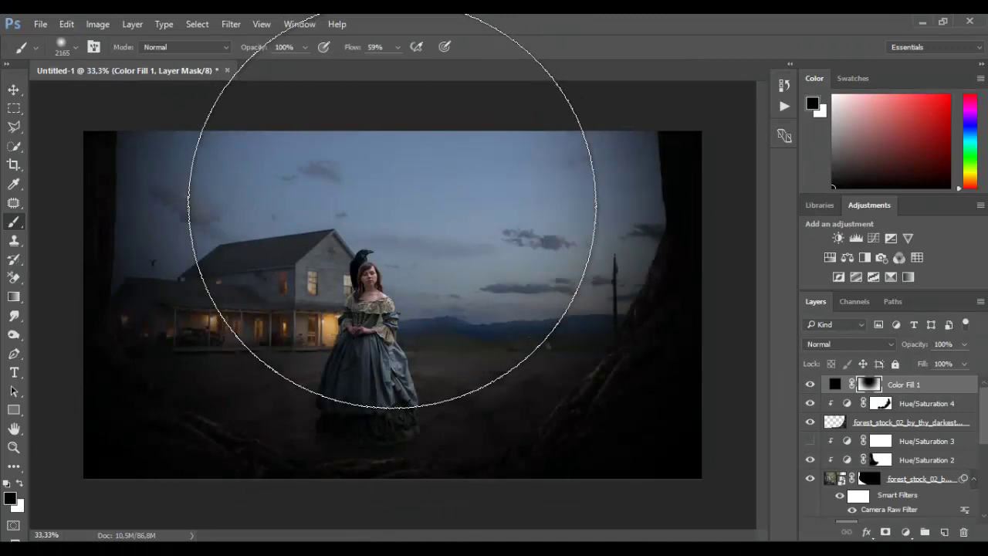
pyautogui.click(393, 209)
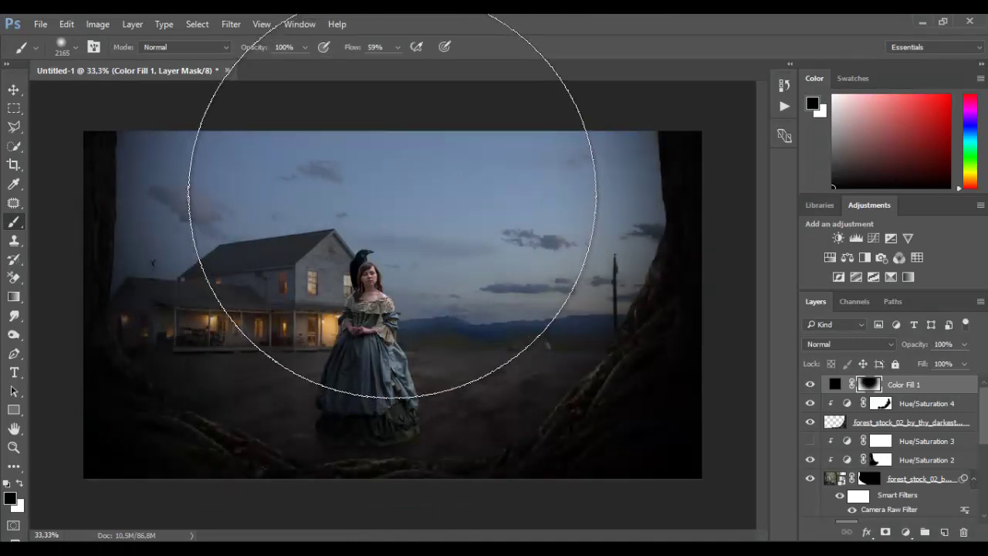
pyautogui.click(438, 184)
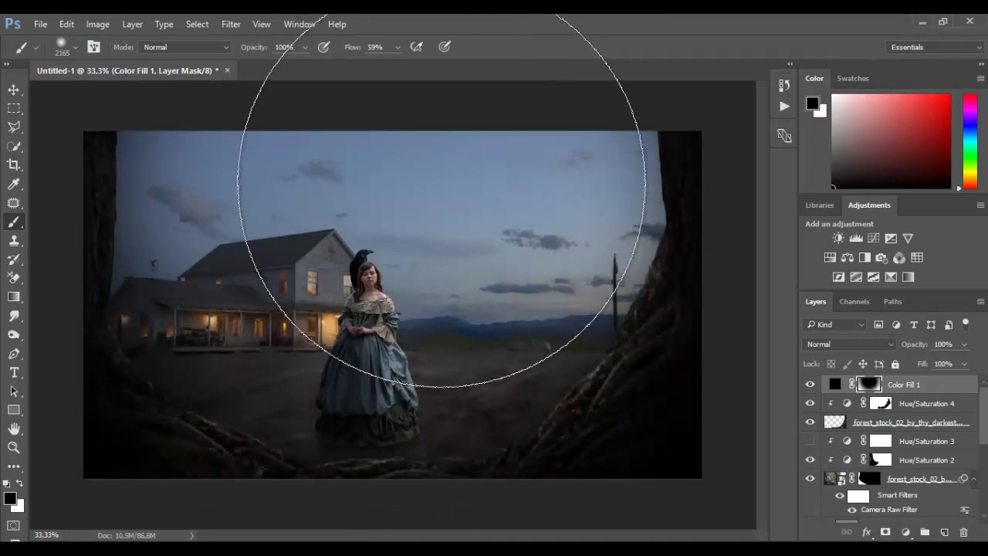
pyautogui.click(470, 182)
pyautogui.click(381, 219)
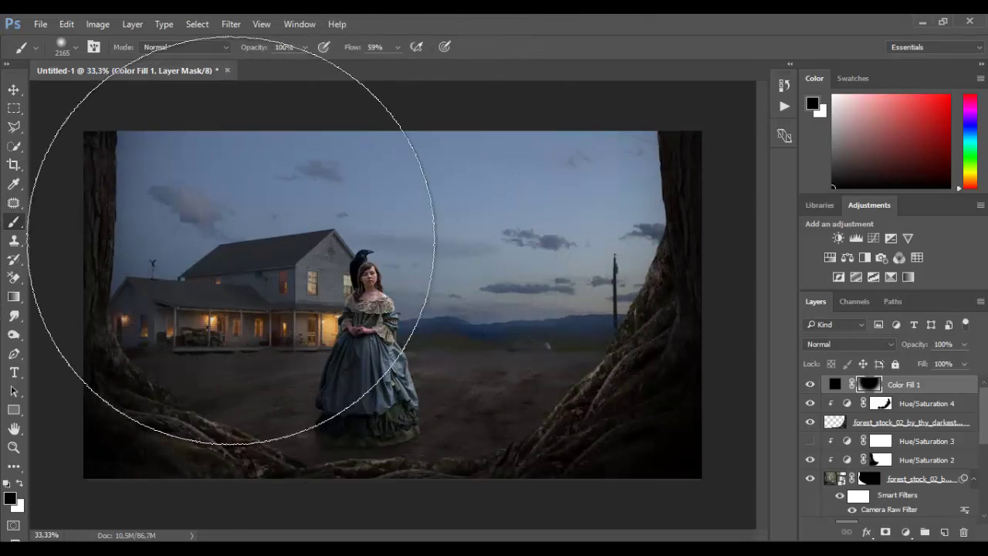
pyautogui.click(231, 242)
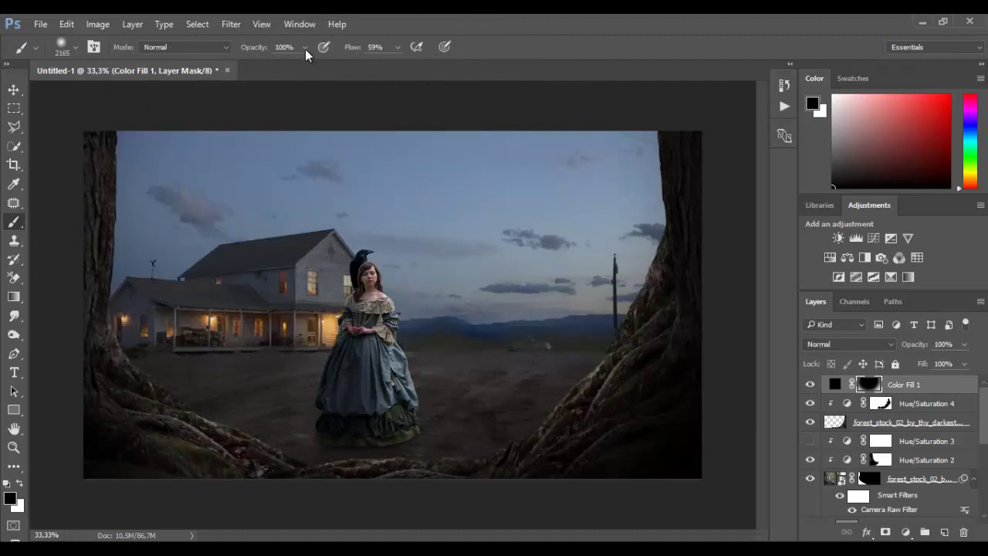
# Lower the brush opacity to 31% and try white on the vignette mask around the house, switching back to black
pyautogui.moveTo(265, 69); pyautogui.dragTo(258, 67)
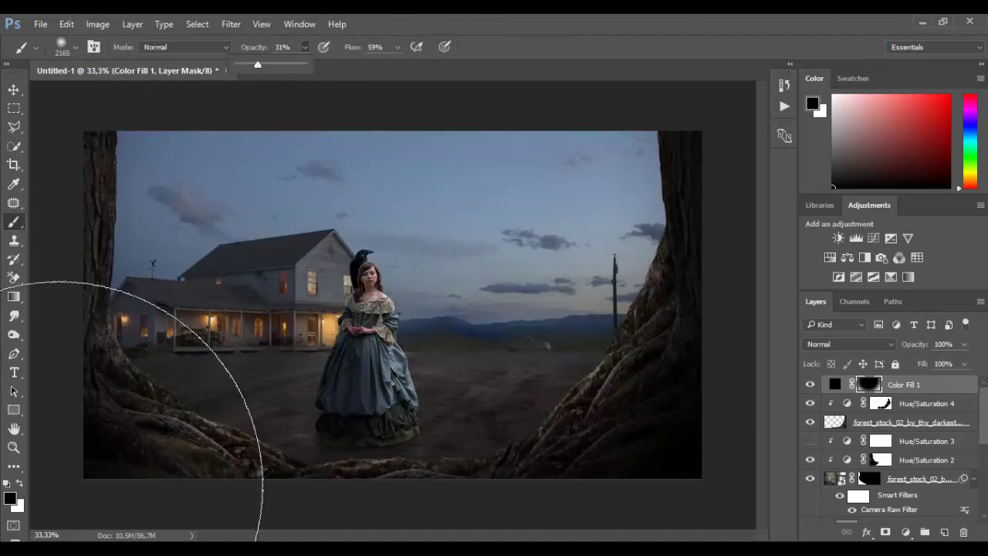
pyautogui.click(20, 484)
pyautogui.click(147, 286)
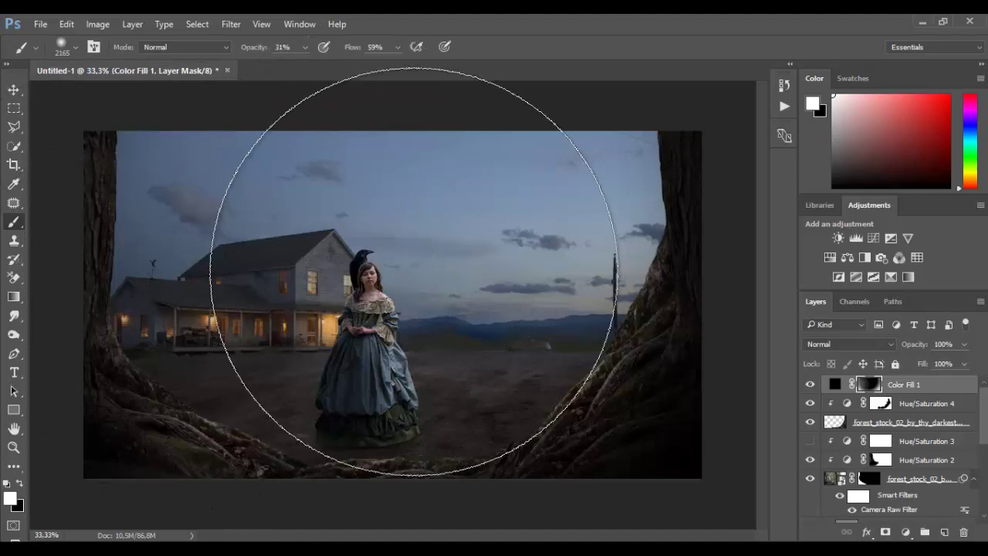
pyautogui.click(20, 484)
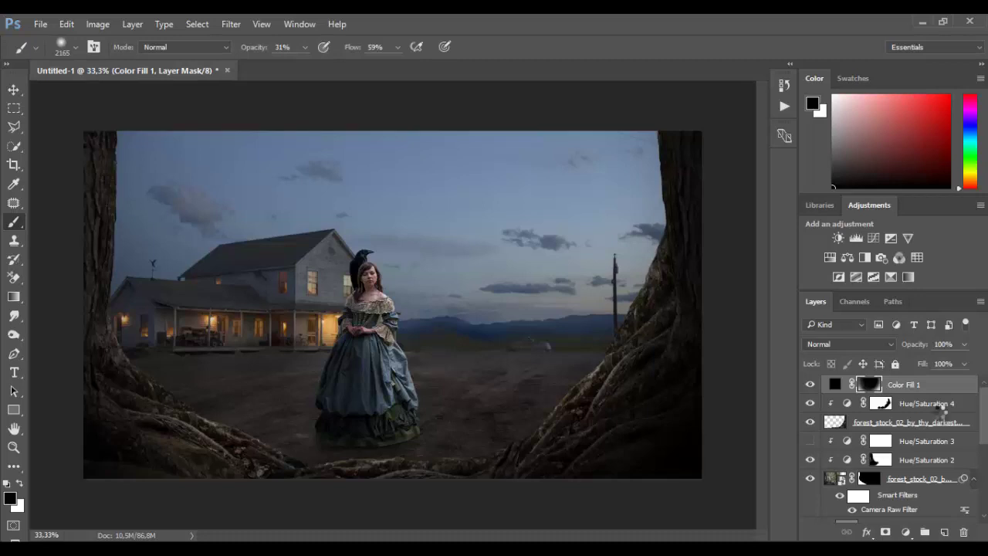
# Stamp all visible layers into a new layer at the top of the stack, keeping the originals separate
pyautogui.hotkey('ctrl', 'shift', 'e')
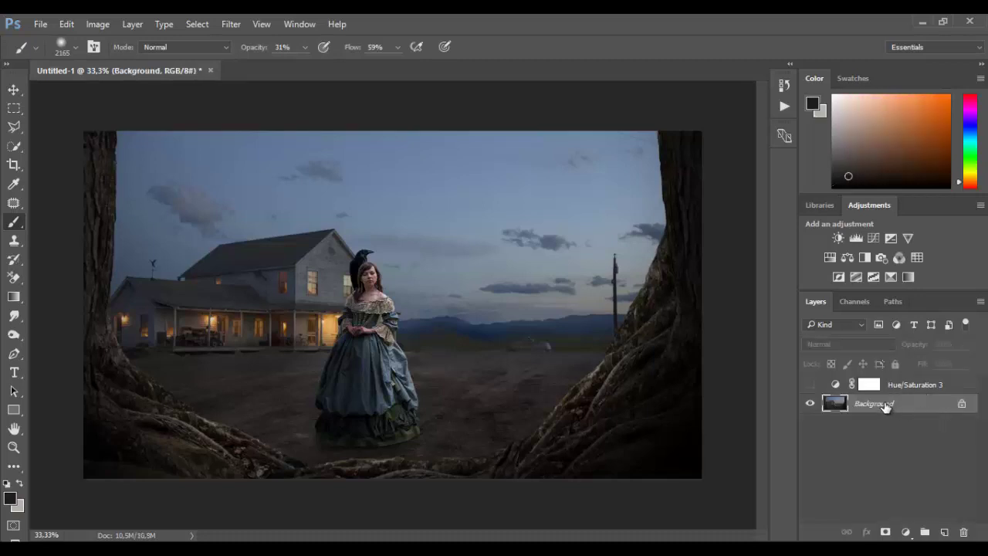
pyautogui.hotkey('ctrl', 'z')
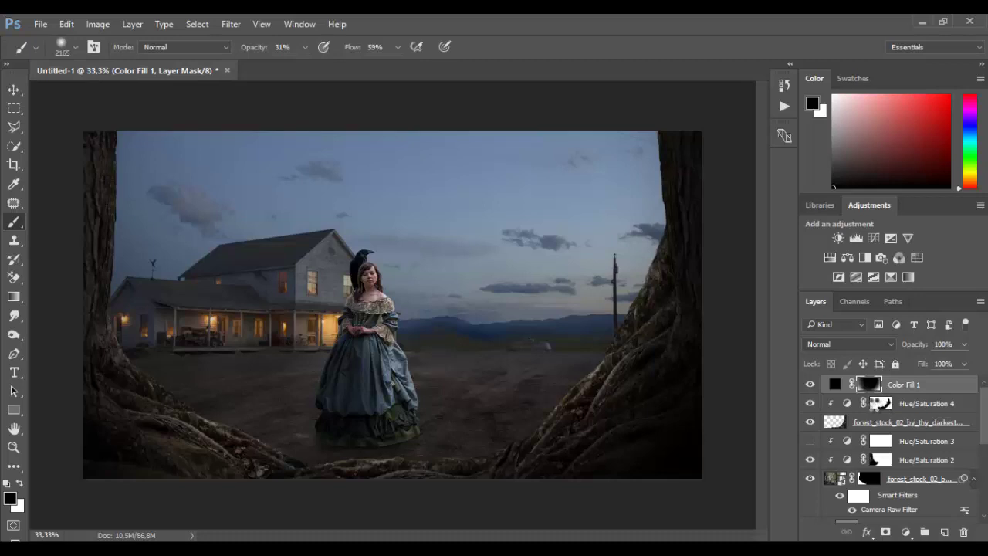
pyautogui.hotkey('ctrl', 'shift', 'alt', 'e')
pyautogui.click(231, 24)
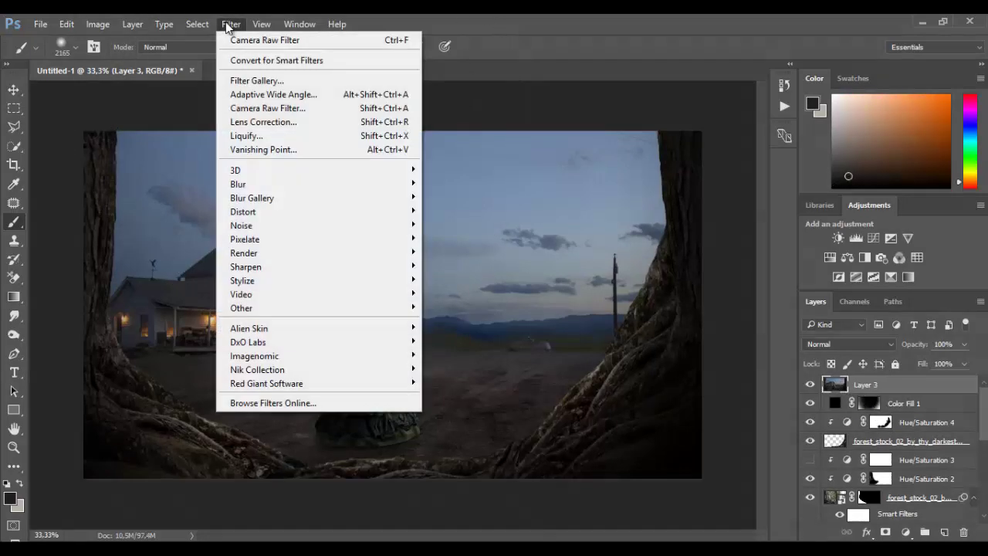
pyautogui.moveTo(336, 257)
pyautogui.click(235, 29)
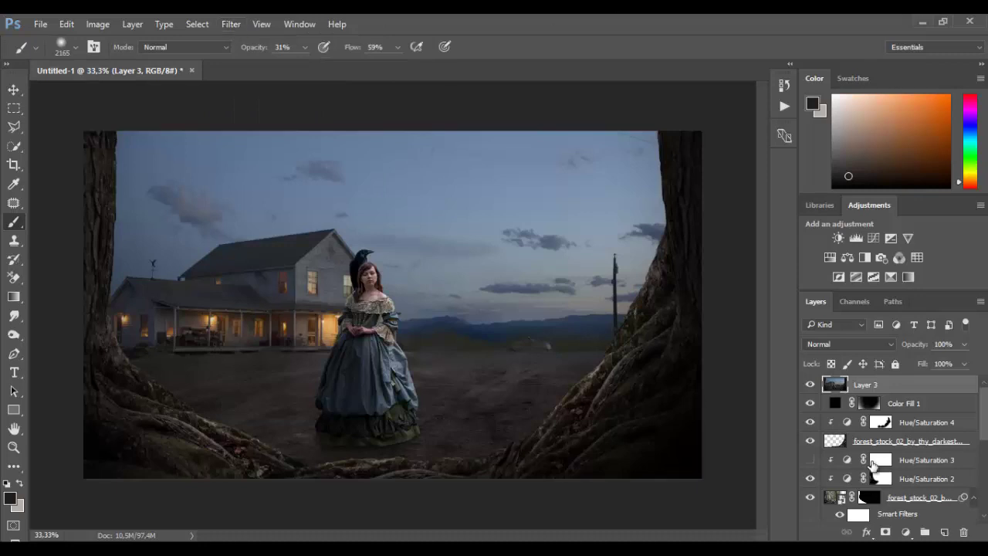
# Apply the Camera Raw Filter to the farmhouse layer abc (323)2222 with increased Clarity and Sharpening Amount, and hide the stamped top layer
pyautogui.scroll(-5, 857, 506)
pyautogui.click(860, 499)
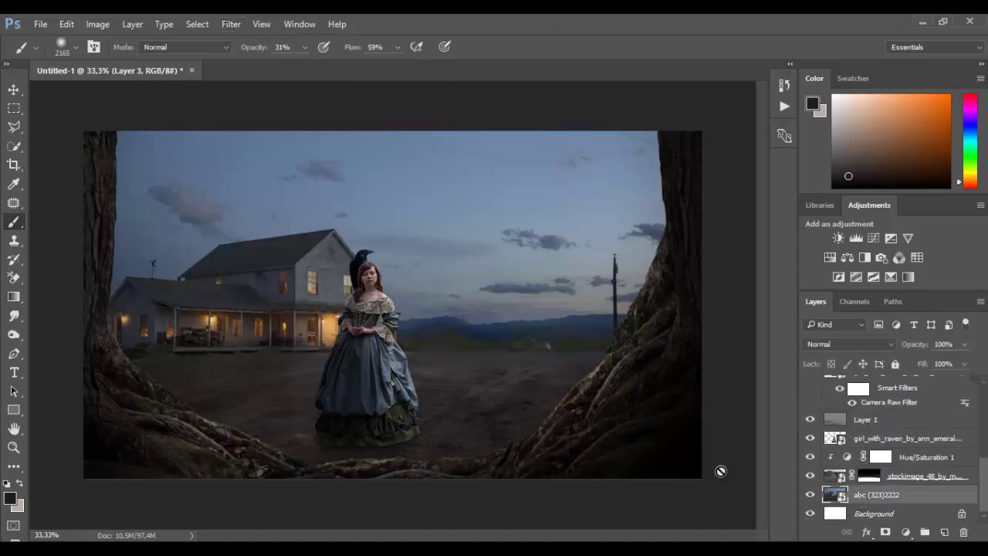
pyautogui.click(219, 25)
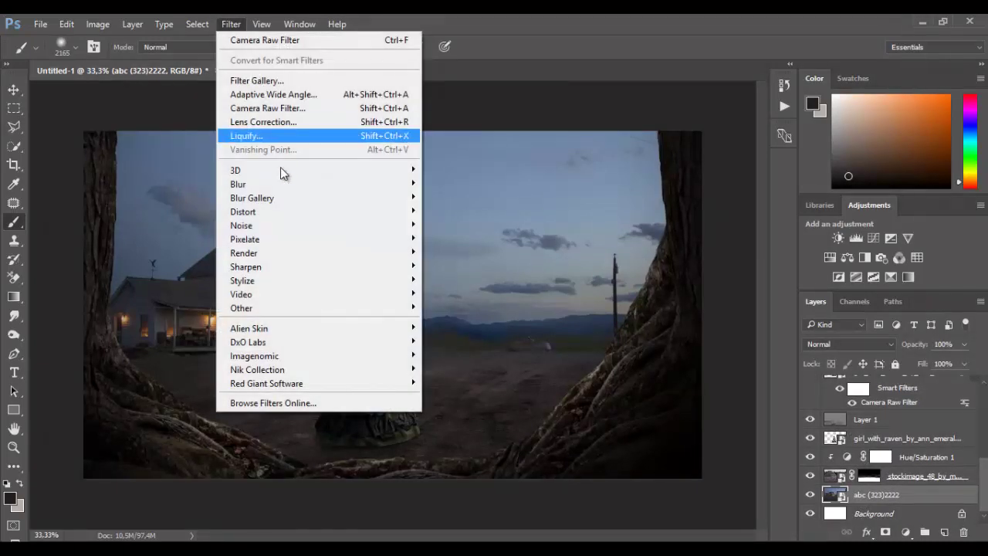
pyautogui.click(273, 105)
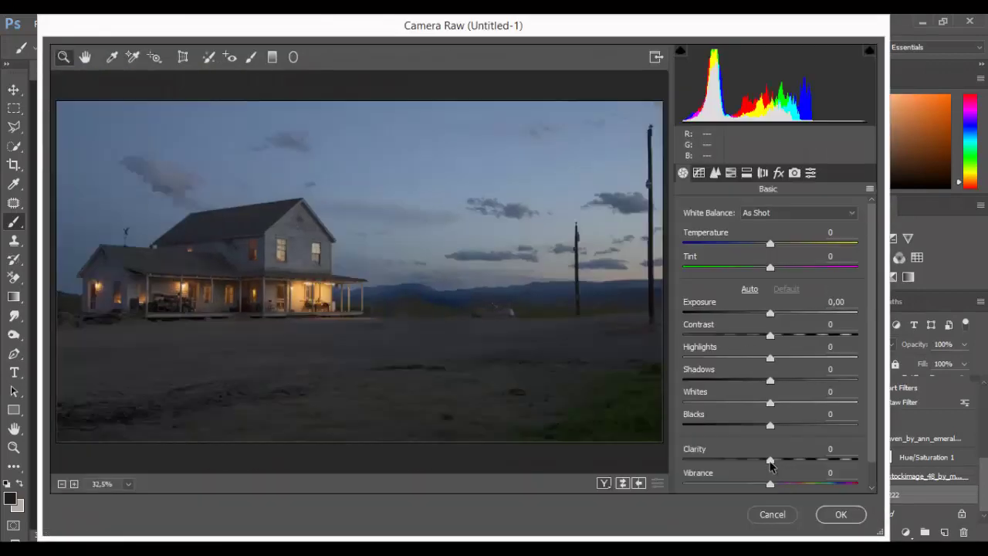
pyautogui.moveTo(770, 460); pyautogui.dragTo(801, 452)
pyautogui.click(715, 173)
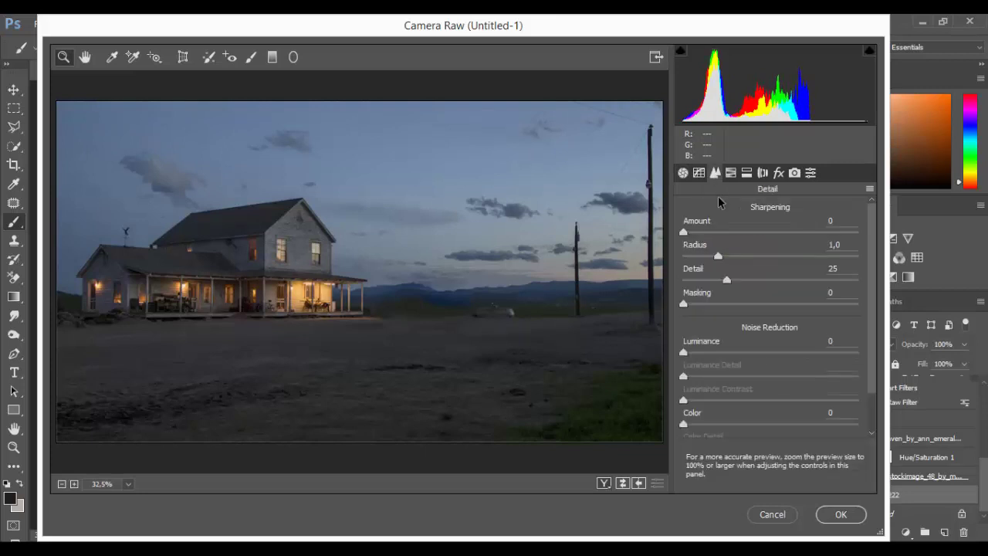
pyautogui.moveTo(683, 231); pyautogui.dragTo(749, 235)
pyautogui.click(846, 519)
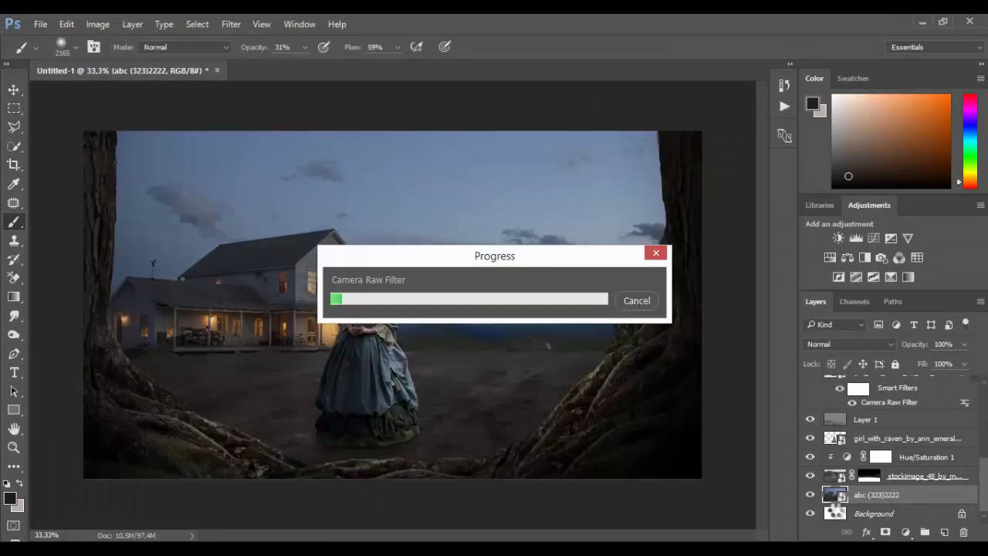
pyautogui.scroll(5, 851, 469)
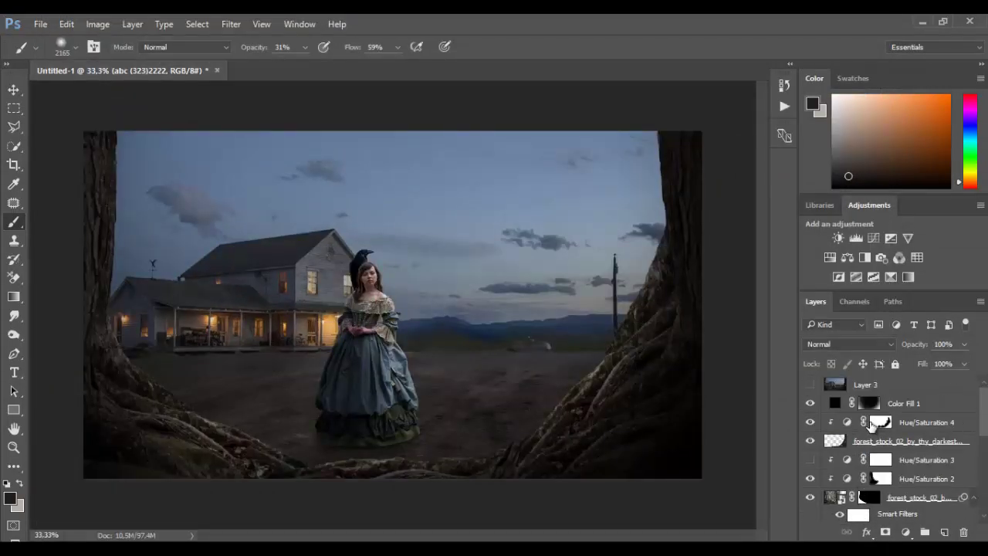
# Delete the hidden stamped Layer 3 from above Color Fill 1
pyautogui.click(901, 403)
pyautogui.click(901, 386)
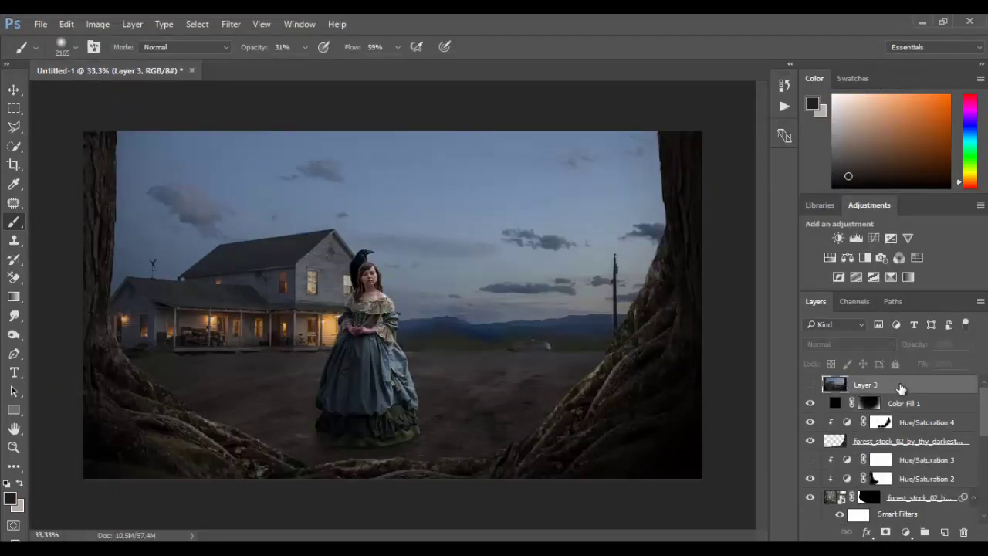
pyautogui.click(963, 532)
pyautogui.click(423, 222)
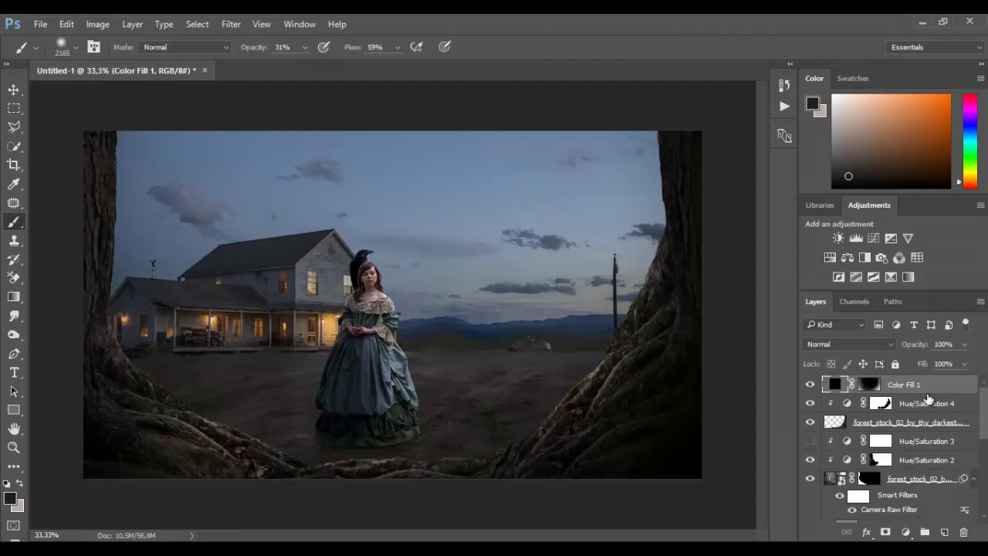
# Make the girl's clipped Overlay shading layer, Layer 2, active and set the Burn tool's exposure to 61%
pyautogui.scroll(-3, 885, 425)
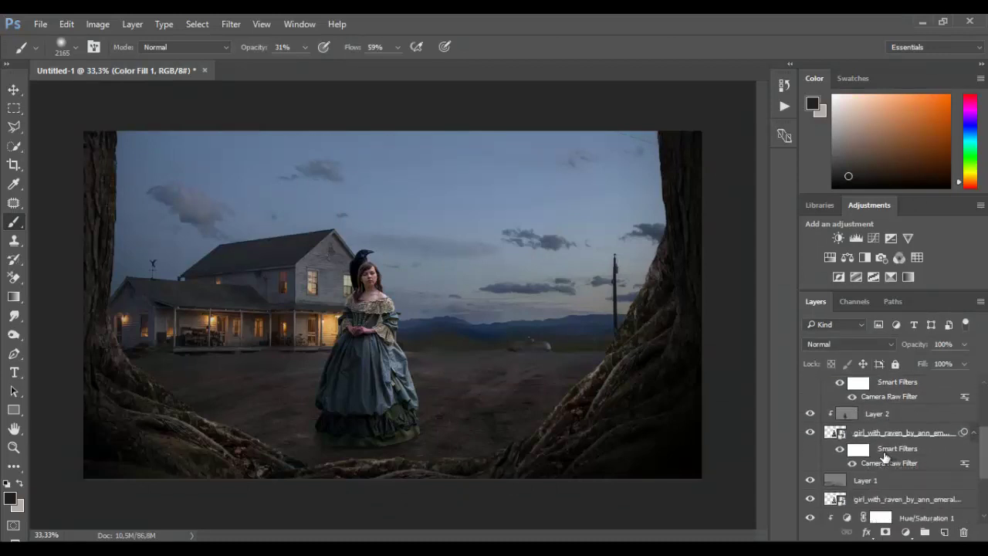
pyautogui.click(840, 415)
pyautogui.click(14, 336)
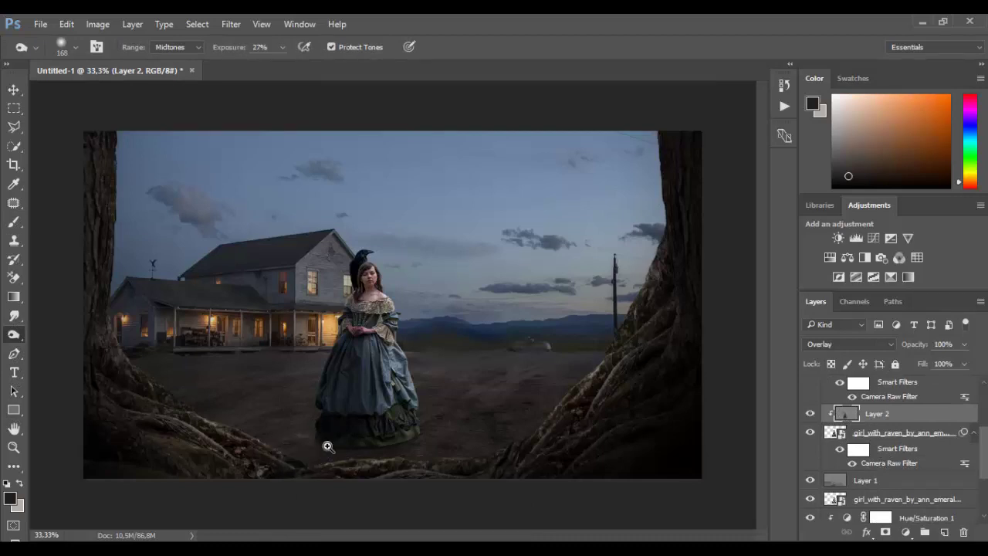
pyautogui.scroll(2, 327, 445)
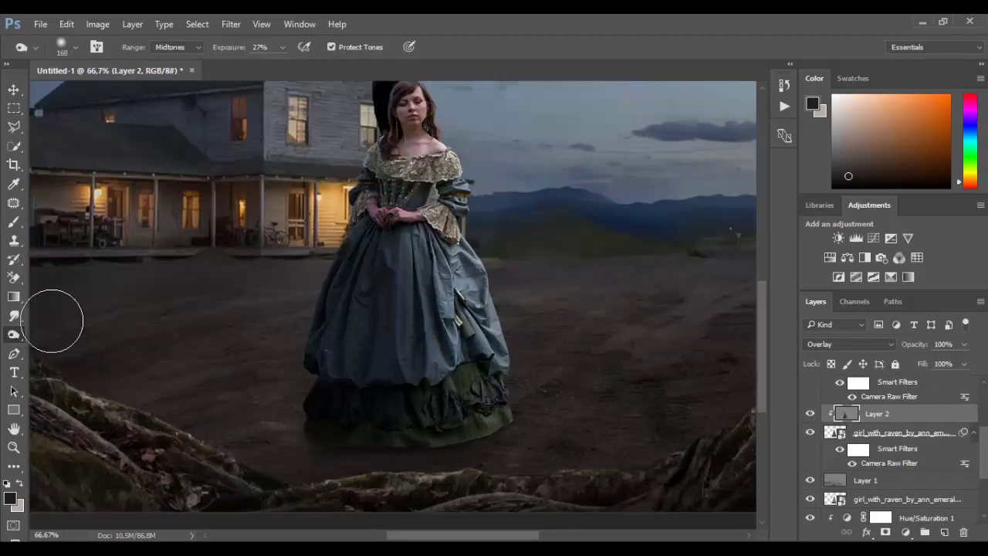
pyautogui.click(282, 47)
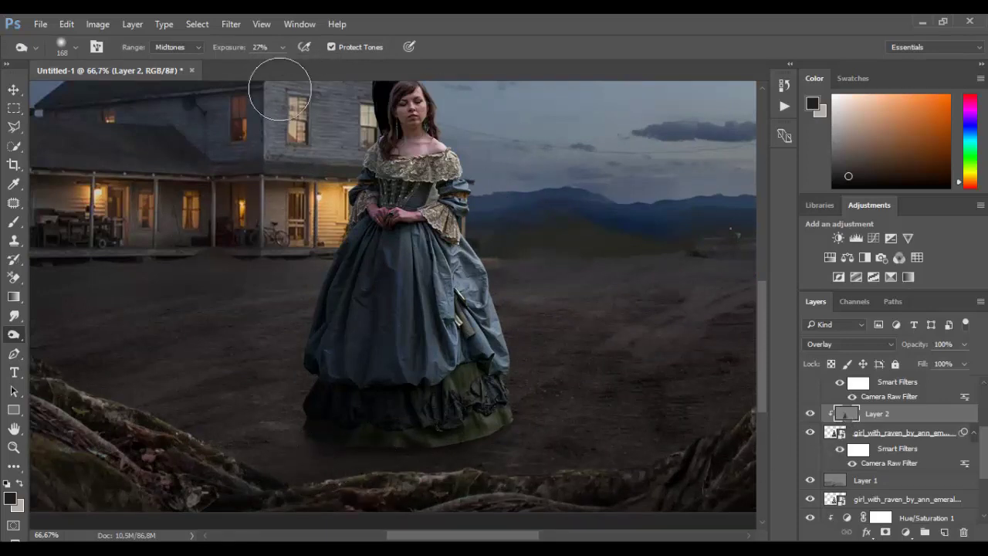
pyautogui.moveTo(287, 62); pyautogui.dragTo(303, 62)
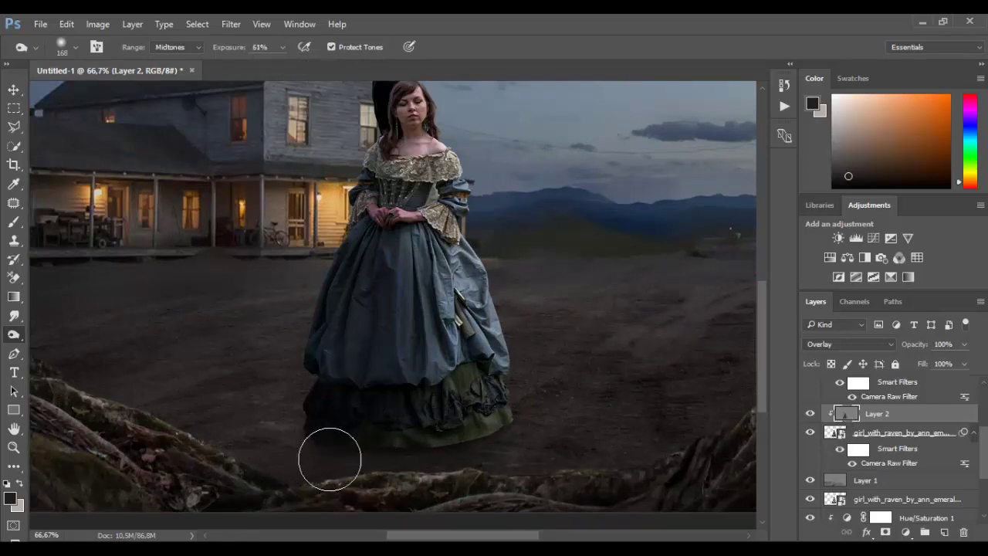
# Compare the girl's dress with and without the Layer 2 shading
pyautogui.scroll(3, 905, 429)
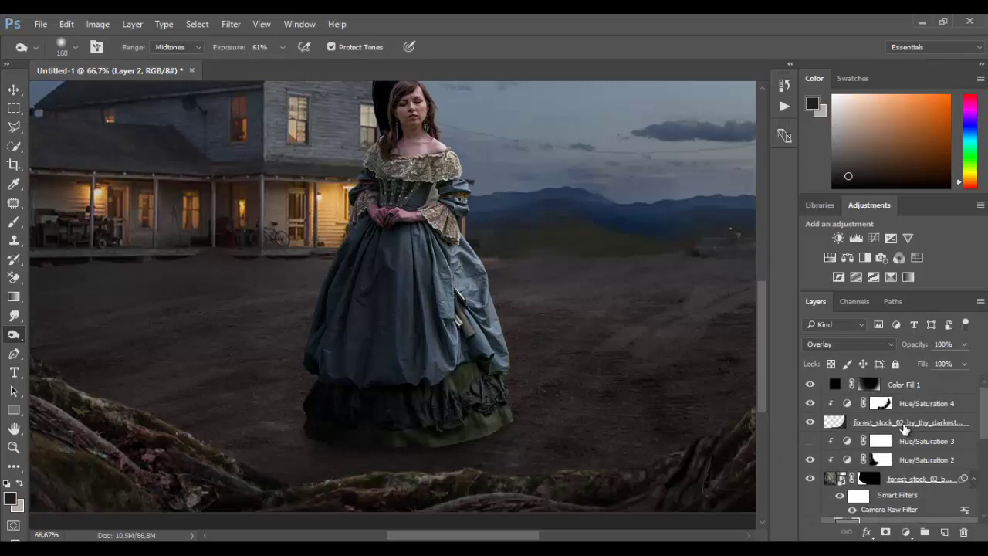
pyautogui.scroll(-3, 905, 430)
pyautogui.click(809, 471)
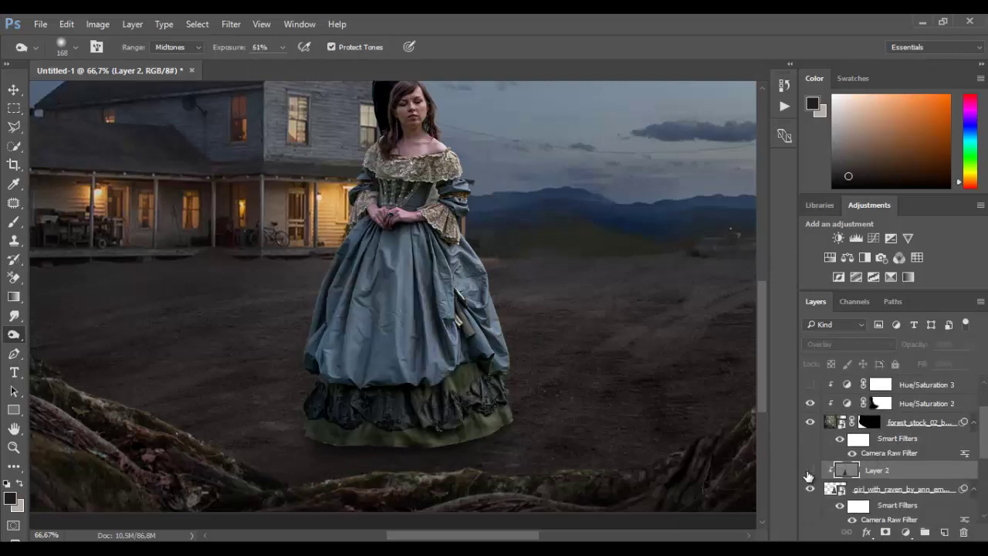
pyautogui.click(809, 471)
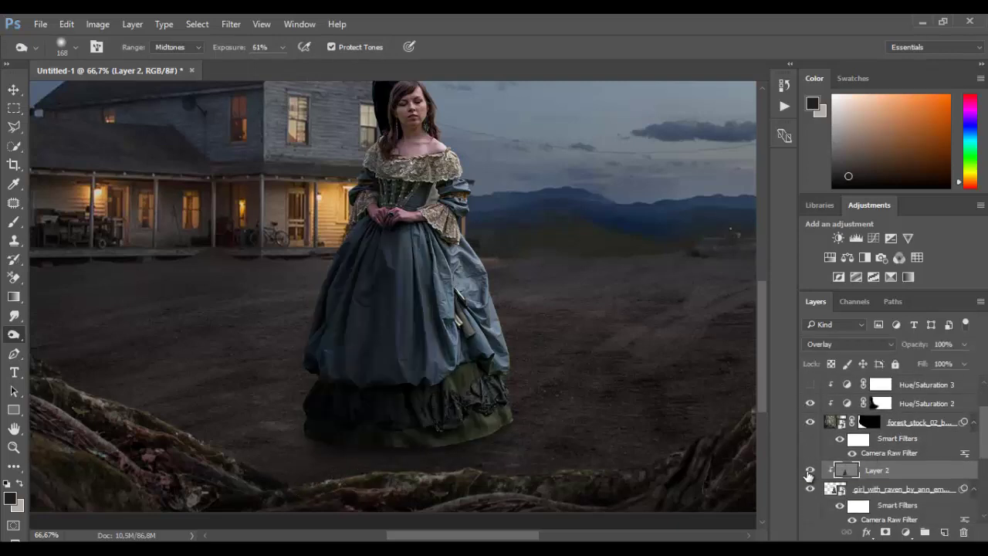
# Burn a shadow on Layer 1 into the ground beneath the dress hem at 61% exposure, and reduce the exposure to 19%
pyautogui.scroll(-2, 888, 486)
pyautogui.click(888, 500)
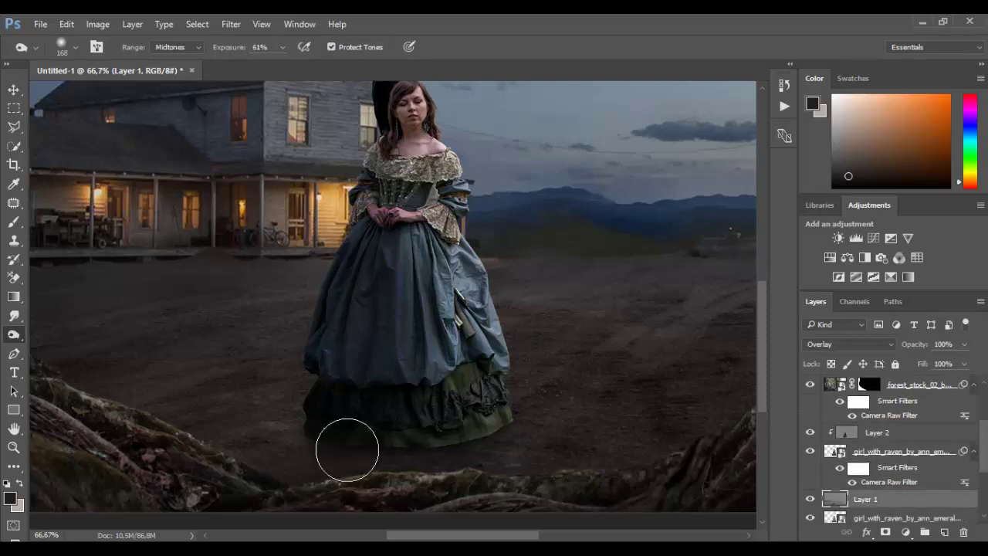
pyautogui.moveTo(286, 461)
pyautogui.mouseDown()
pyautogui.moveTo(453, 443)
pyautogui.moveTo(574, 414)
pyautogui.moveTo(614, 436)
pyautogui.moveTo(505, 480)
pyautogui.moveTo(502, 467)
pyautogui.moveTo(506, 476)
pyautogui.moveTo(235, 481)
pyautogui.moveTo(179, 503)
pyautogui.moveTo(278, 439)
pyautogui.moveTo(486, 439)
pyautogui.mouseUp()
pyautogui.scroll(-1, 327, 398)
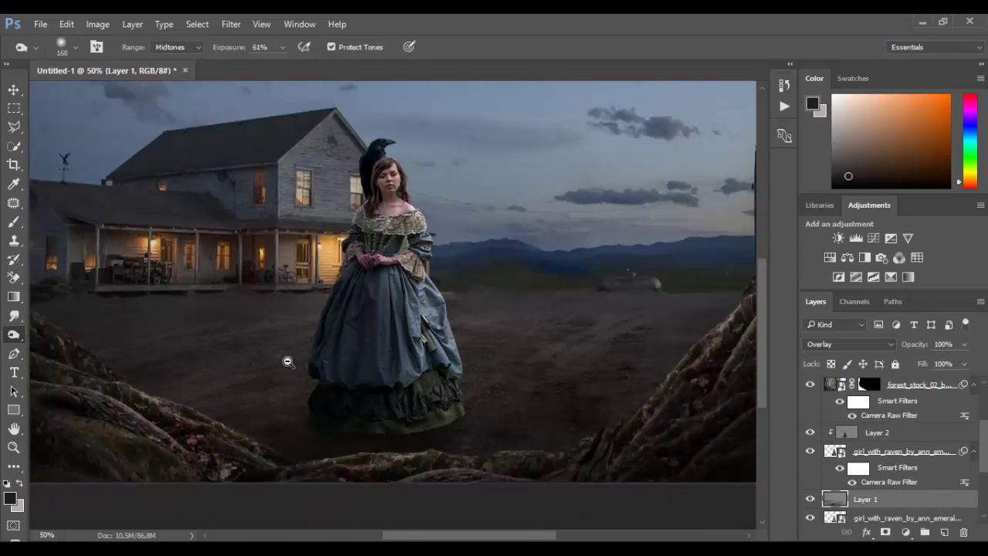
pyautogui.click(283, 47)
pyautogui.moveTo(281, 64); pyautogui.dragTo(249, 64)
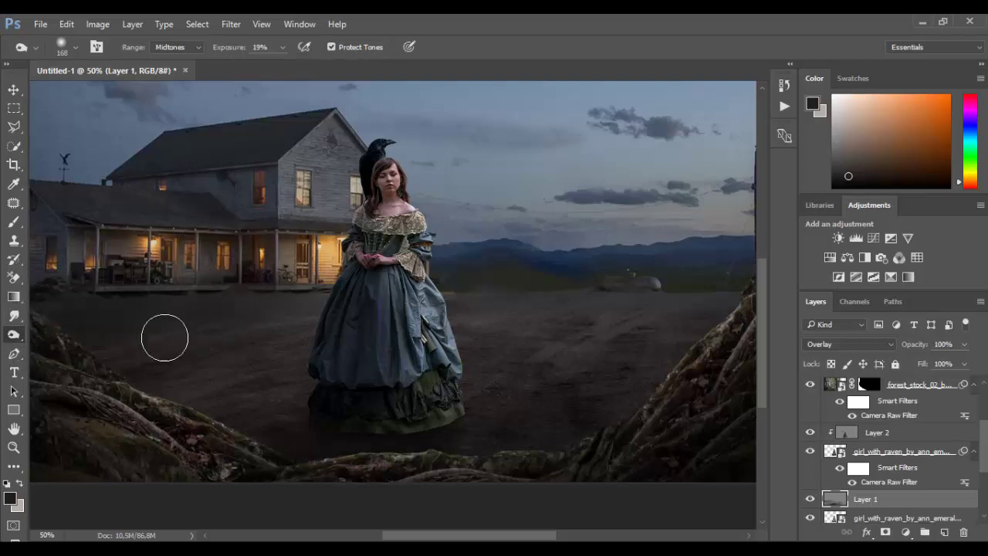
pyautogui.hotkey('ctrl', '-')
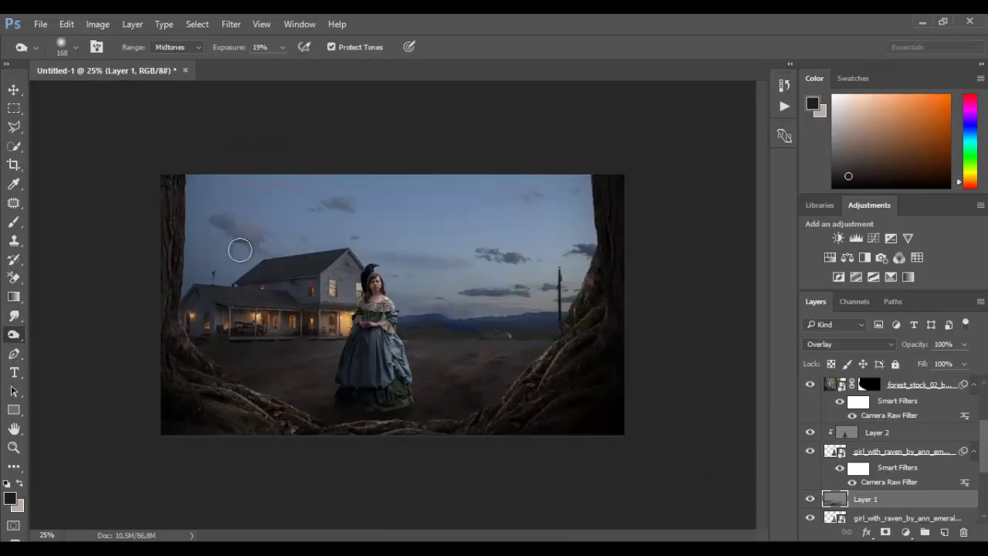
# Stamp all visible layers into a new layer between Hue/Saturation 4 and Color Fill 1
pyautogui.scroll(3, 920, 416)
pyautogui.click(919, 407)
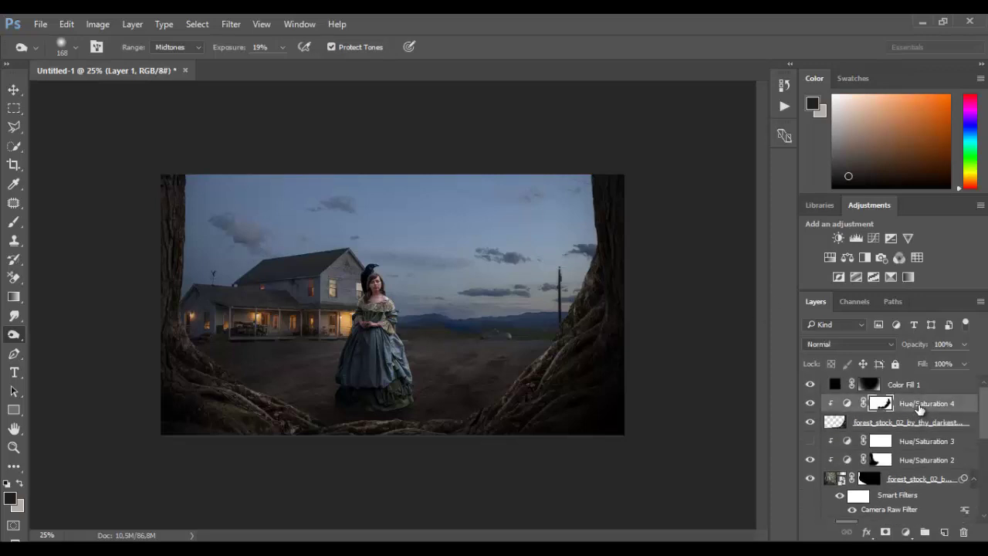
pyautogui.hotkey('ctrl', 'shift', 'alt', 'e')
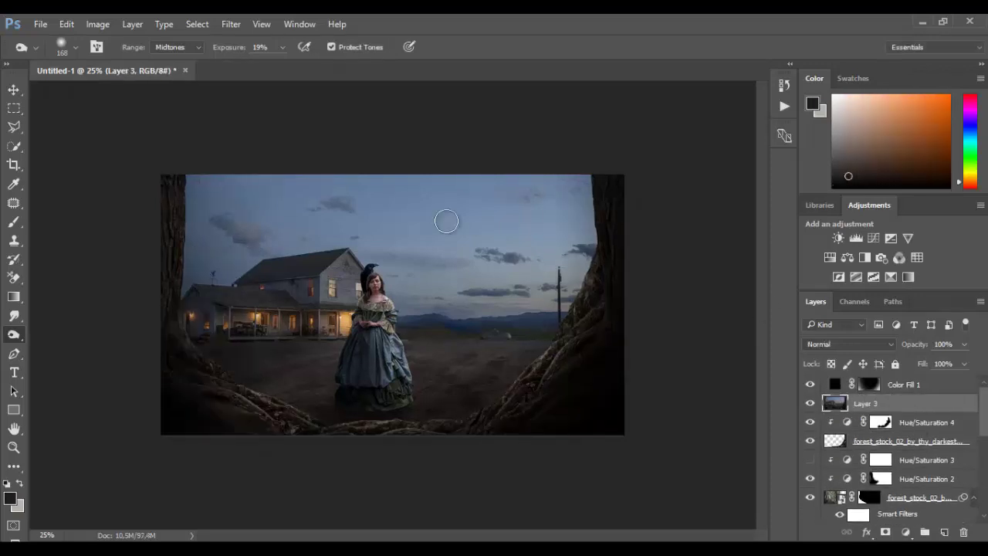
# Open the stamped layer in Color Efex Pro 4 and adjust the Strength of Cross Processing method C04
pyautogui.click(230, 24)
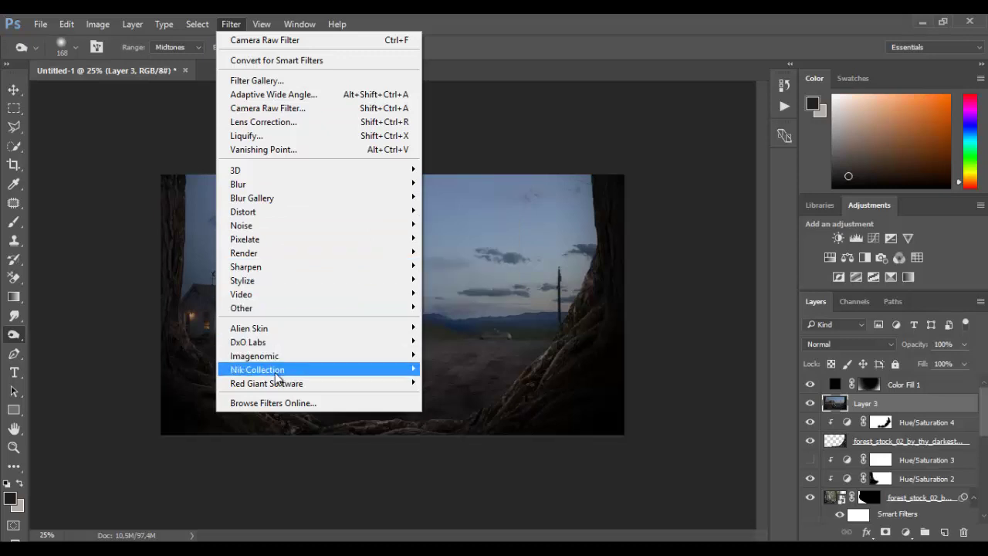
pyautogui.moveTo(278, 372)
pyautogui.click(440, 383)
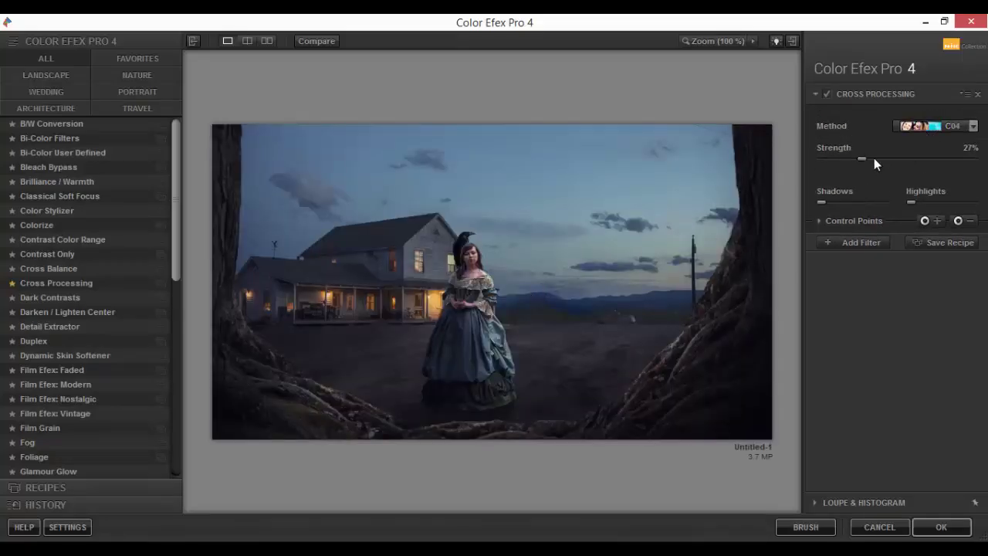
pyautogui.moveTo(878, 162)
pyautogui.mouseDown()
pyautogui.moveTo(914, 158)
pyautogui.moveTo(883, 167)
pyautogui.mouseUp()
# Add a second Cross Processing filter with method LT04, about 11% Strength and 0% Shadows and Highlights, and compare its effect
pyautogui.click(855, 243)
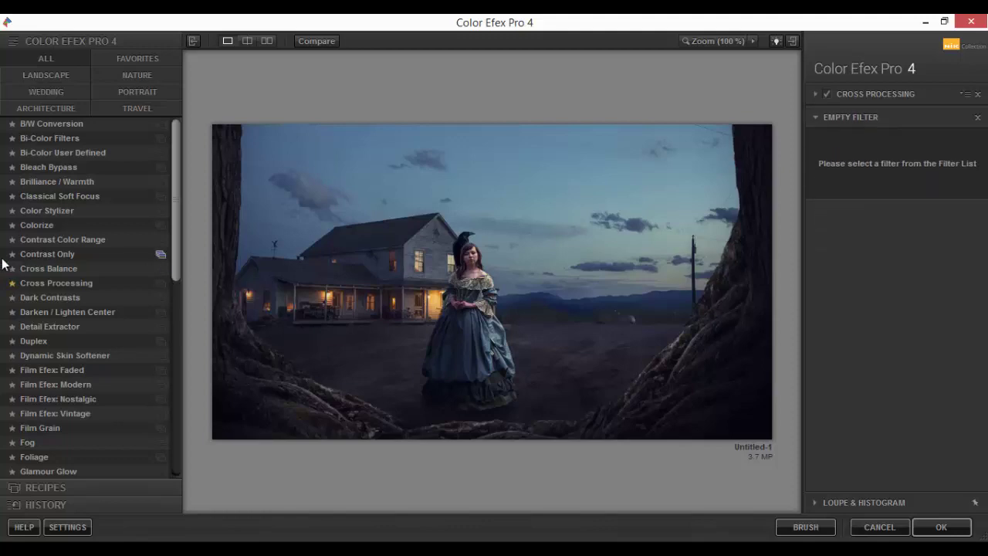
pyautogui.click(73, 285)
pyautogui.click(933, 147)
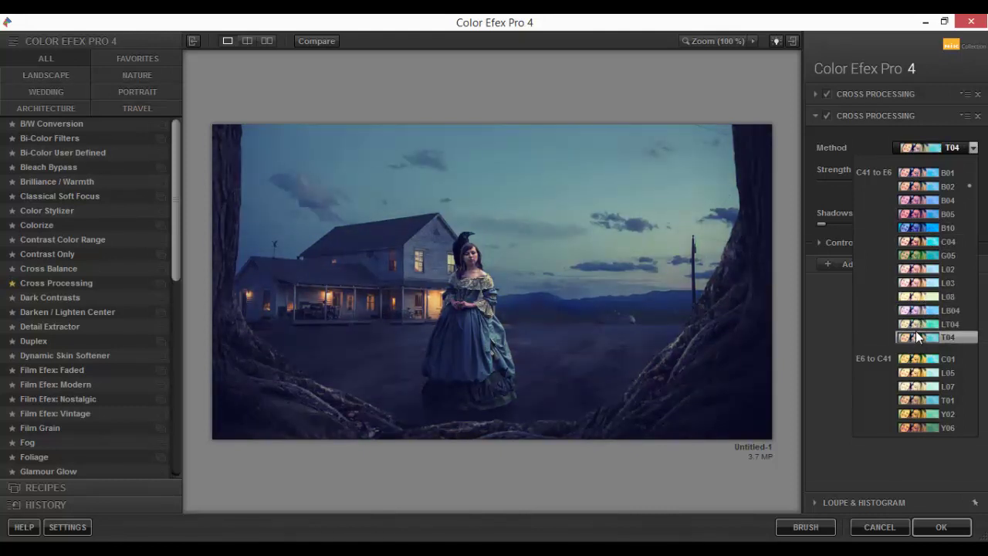
pyautogui.click(916, 328)
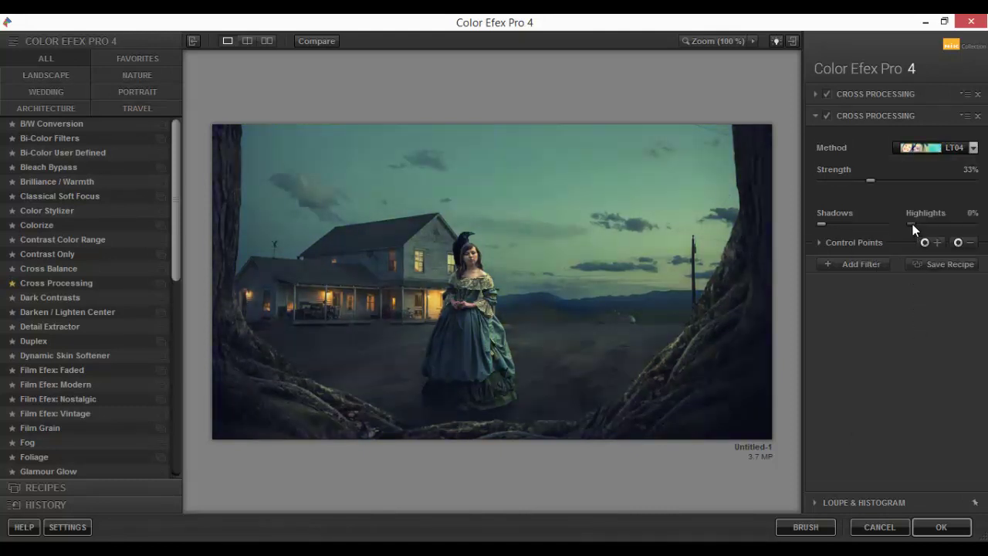
pyautogui.moveTo(954, 223); pyautogui.dragTo(913, 224)
pyautogui.moveTo(824, 224); pyautogui.dragTo(797, 220)
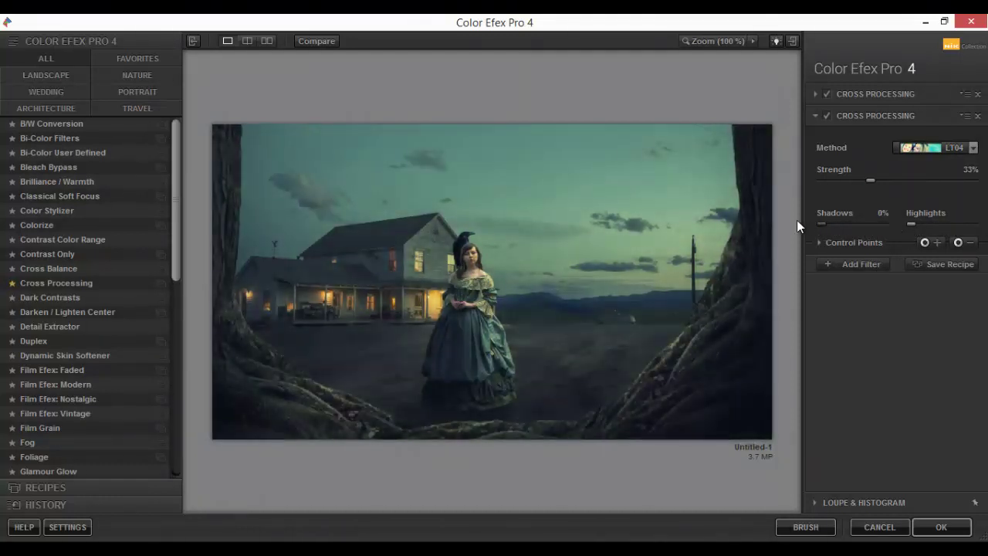
pyautogui.moveTo(844, 187); pyautogui.dragTo(834, 187)
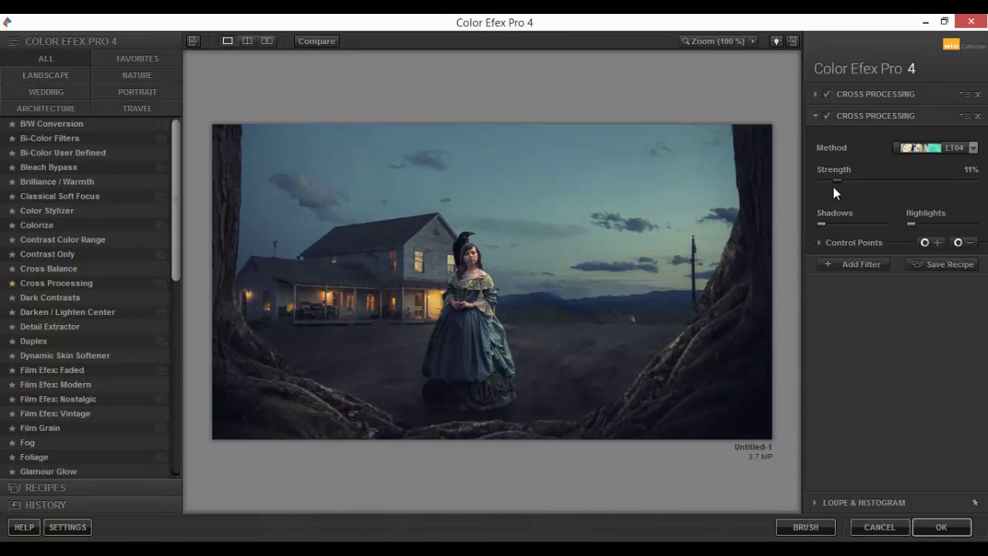
pyautogui.moveTo(833, 187); pyautogui.dragTo(830, 187)
pyautogui.click(827, 115)
pyautogui.click(826, 116)
# Try an additional Detail Extractor filter at 41% with 35% Contrast, and switch it off
pyautogui.click(844, 268)
pyautogui.click(89, 326)
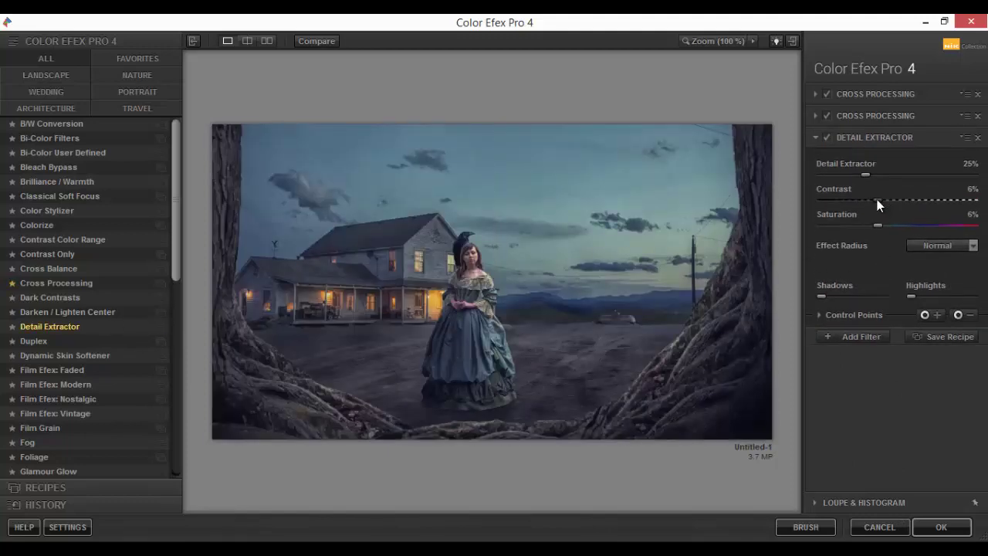
pyautogui.moveTo(877, 200); pyautogui.dragTo(814, 213)
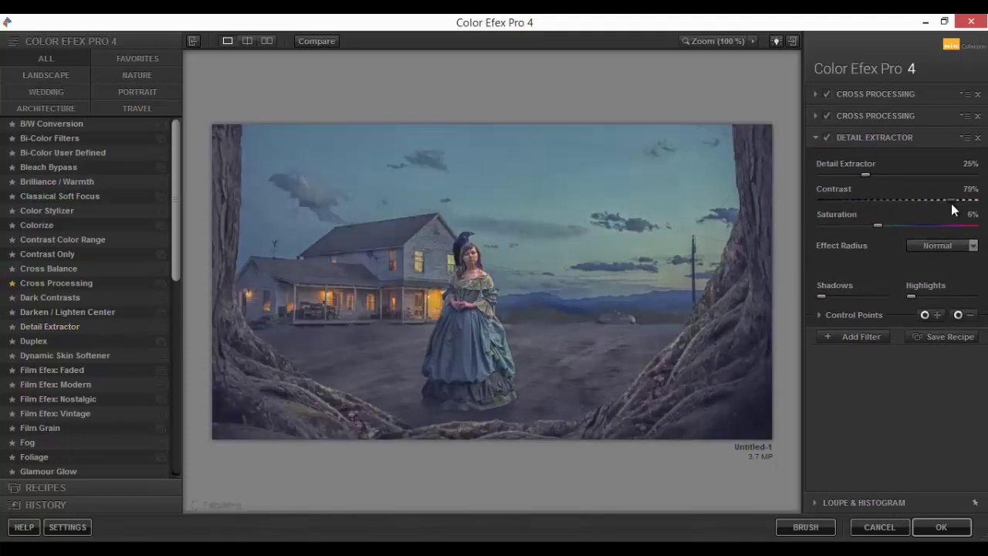
pyautogui.moveTo(951, 203); pyautogui.dragTo(908, 197)
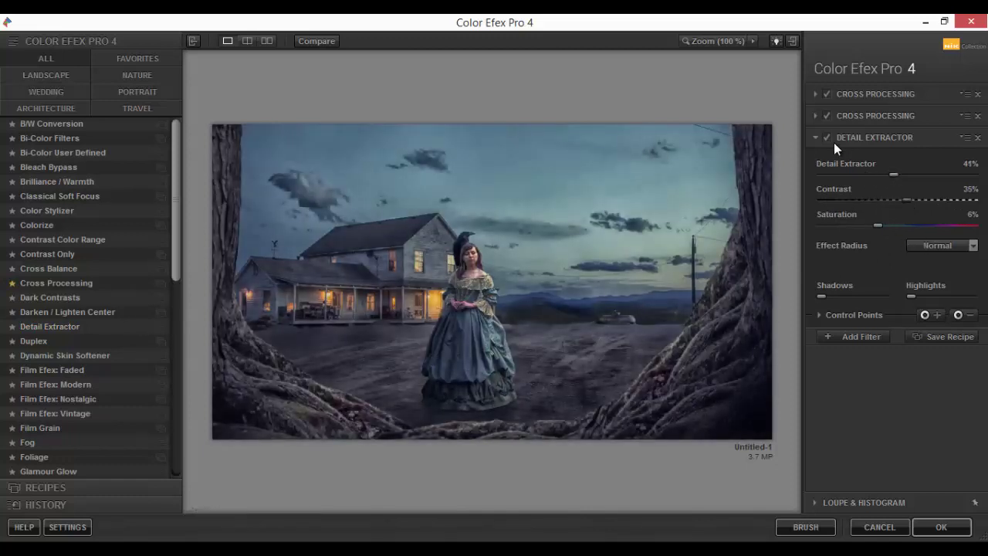
pyautogui.click(827, 137)
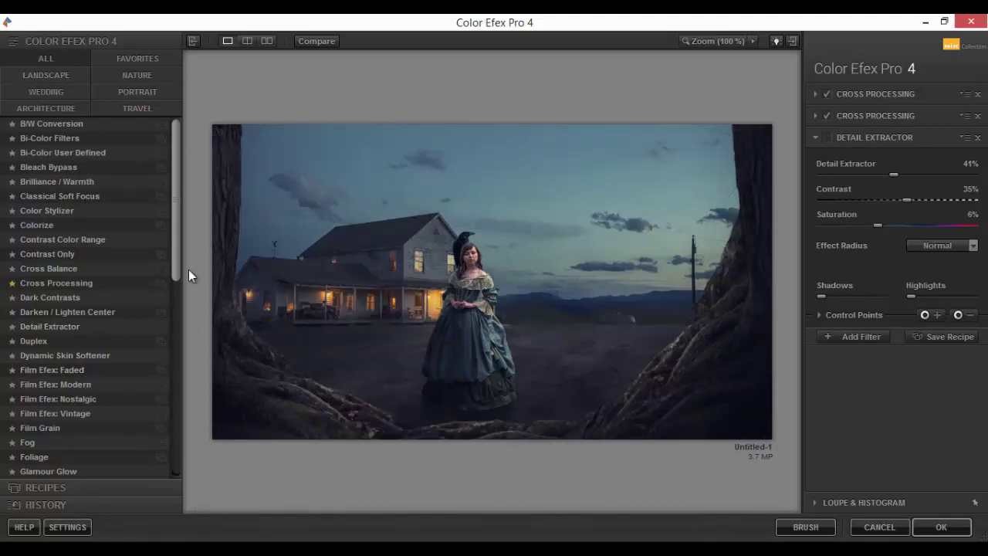
# Replace the Detail Extractor with Film Grain at 459 grain per pixel, and compare the second Cross Processing on and off
pyautogui.click(40, 428)
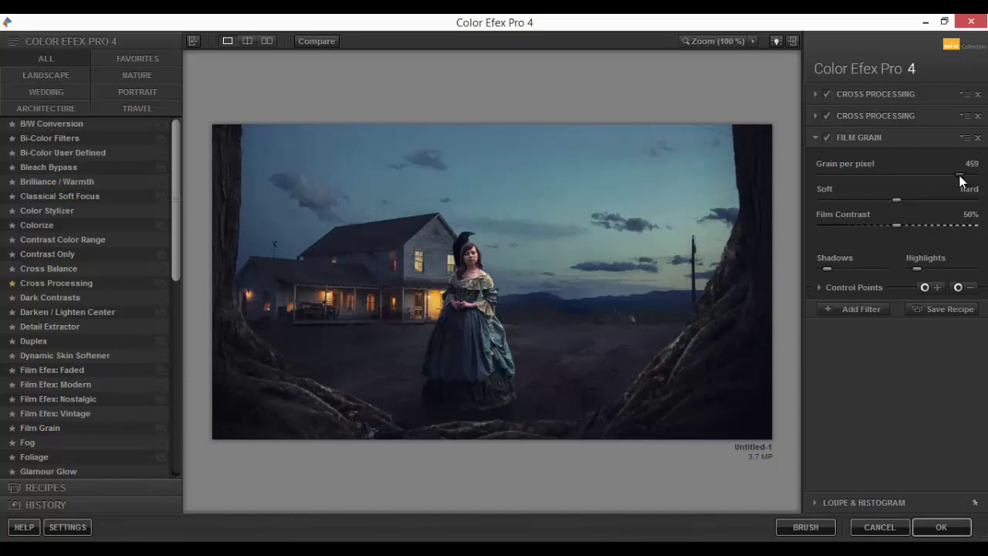
pyautogui.click(827, 115)
pyautogui.click(827, 115)
# Try a Graduated Fog filter with 0% Blend, 30% Vertical Shift and 186° Rotation, and switch it off
pyautogui.click(858, 310)
pyautogui.scroll(-1, 178, 264)
pyautogui.moveTo(178, 263); pyautogui.dragTo(179, 312)
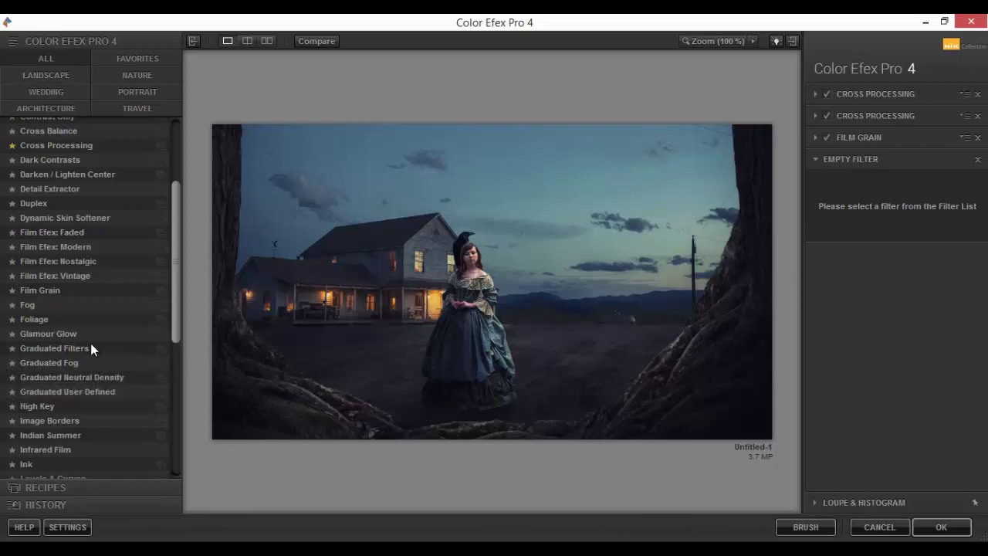
pyautogui.click(68, 364)
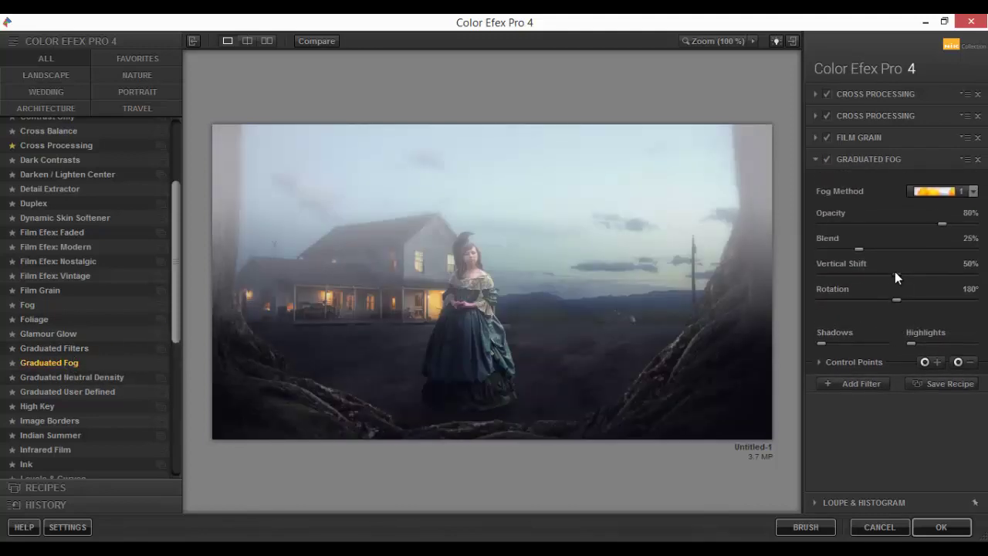
pyautogui.moveTo(896, 273); pyautogui.dragTo(900, 301)
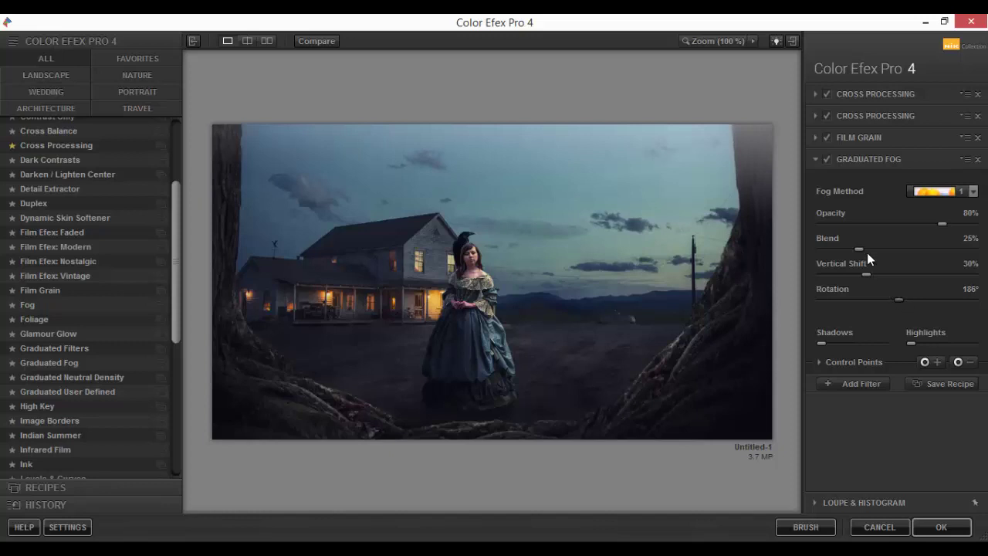
pyautogui.moveTo(876, 252); pyautogui.dragTo(815, 259)
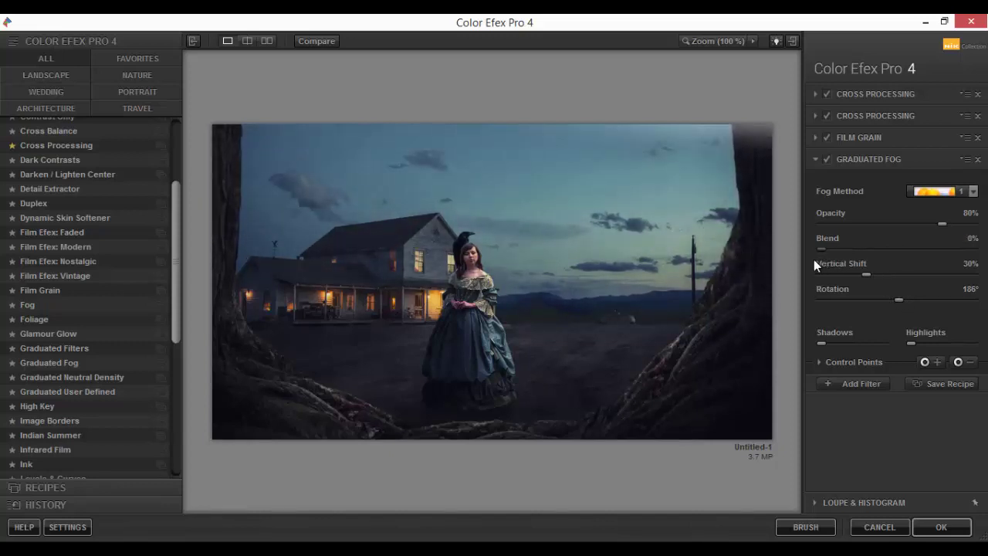
pyautogui.click(827, 159)
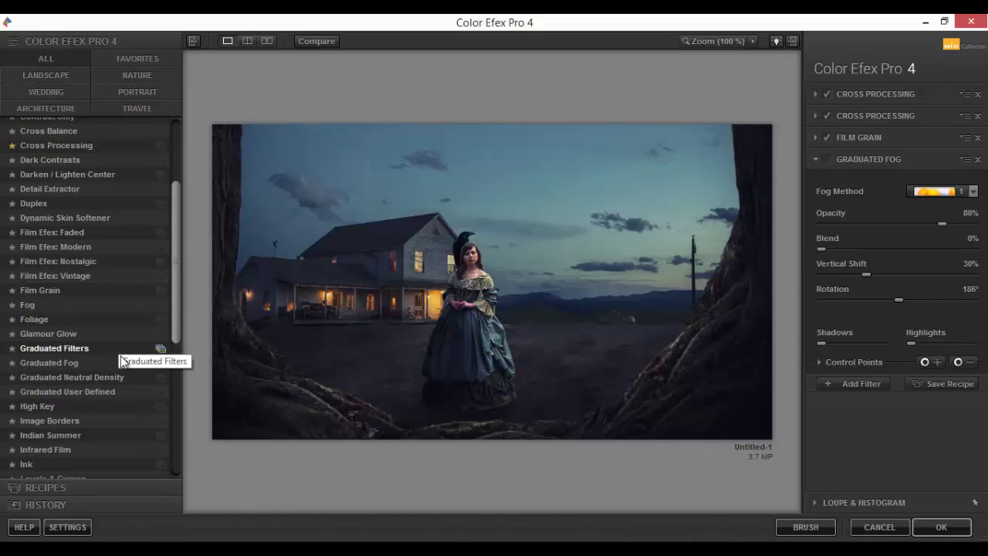
# Apply the Color Efex Pro 4 filter stack to the composite and return to Photoshop with the Zoom tool active
pyautogui.moveTo(173, 318); pyautogui.dragTo(179, 427)
pyautogui.click(941, 527)
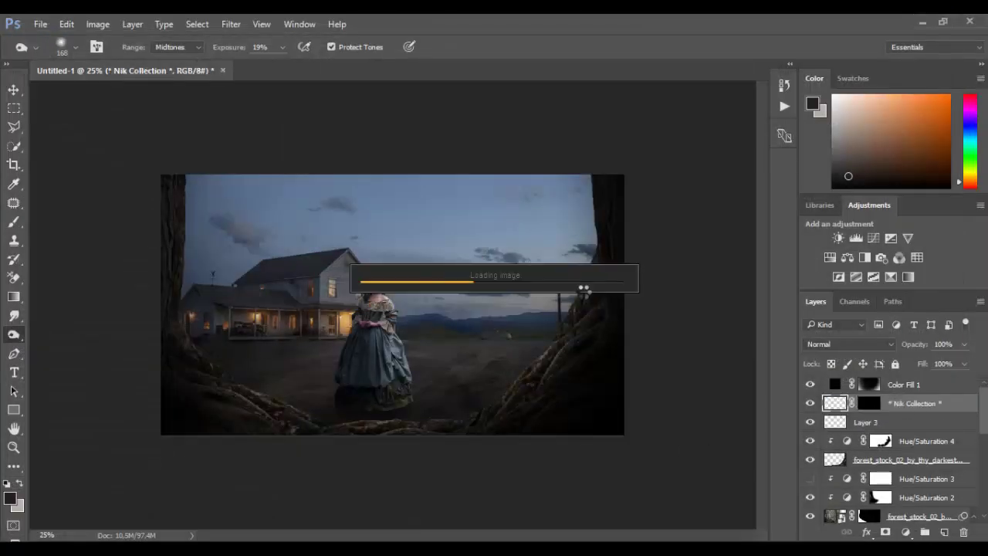
pyautogui.click(14, 449)
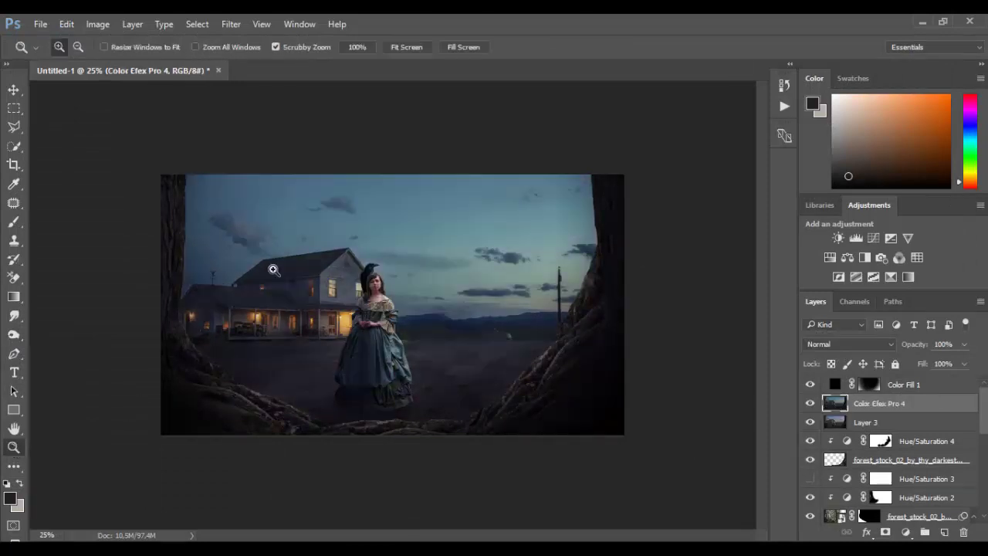
# Duplicate the Color Efex Pro 4 layer and open the Camera Raw Filter on the copy
pyautogui.click(407, 47)
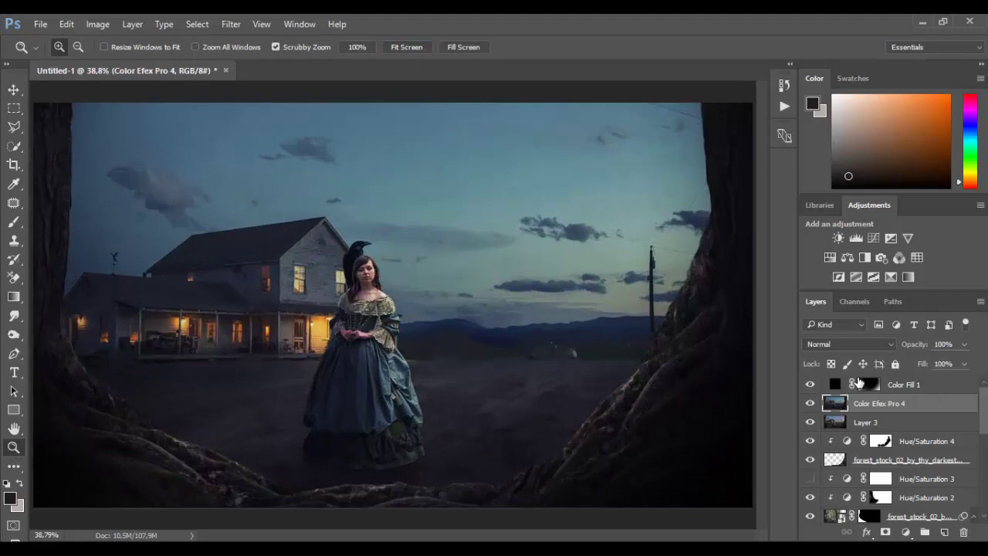
pyautogui.moveTo(881, 403); pyautogui.dragTo(945, 532)
pyautogui.click(231, 24)
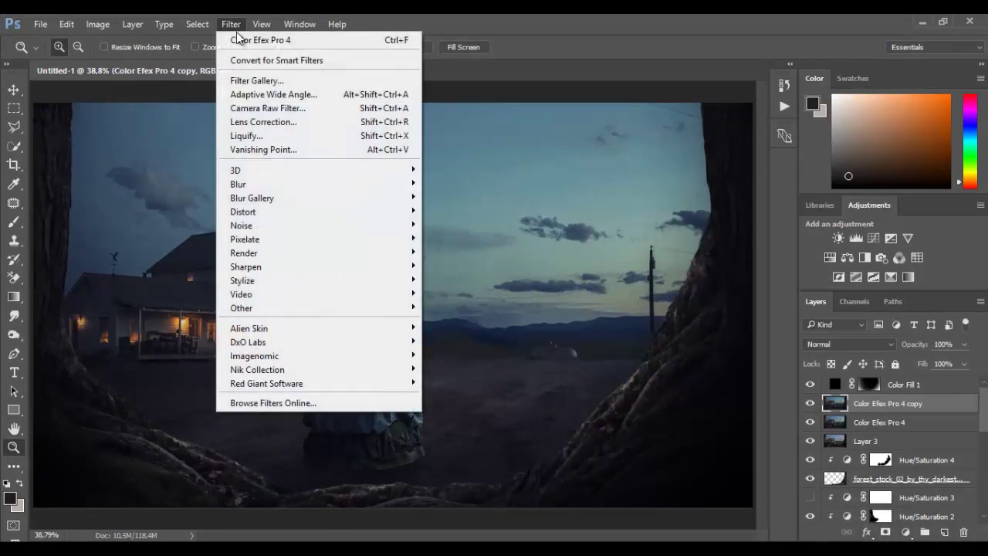
pyautogui.click(271, 108)
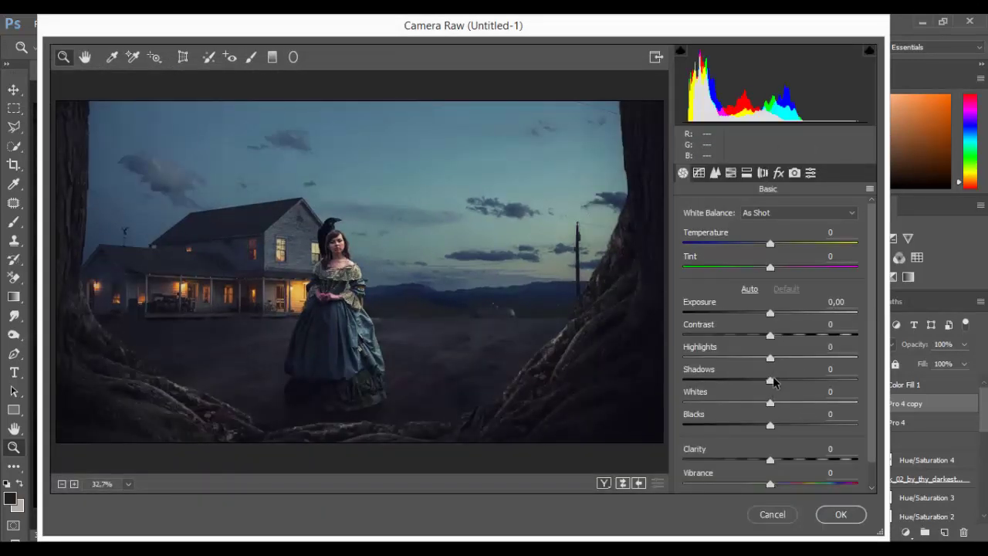
# Set the basic tone adjustments to Contrast -12, Highlights +22, Shadows +51, Blacks +6 and Clarity +3
pyautogui.moveTo(792, 384); pyautogui.dragTo(772, 338)
pyautogui.moveTo(770, 425); pyautogui.dragTo(775, 427)
pyautogui.moveTo(770, 461)
pyautogui.mouseDown()
pyautogui.moveTo(794, 458)
pyautogui.moveTo(776, 456)
pyautogui.mouseUp()
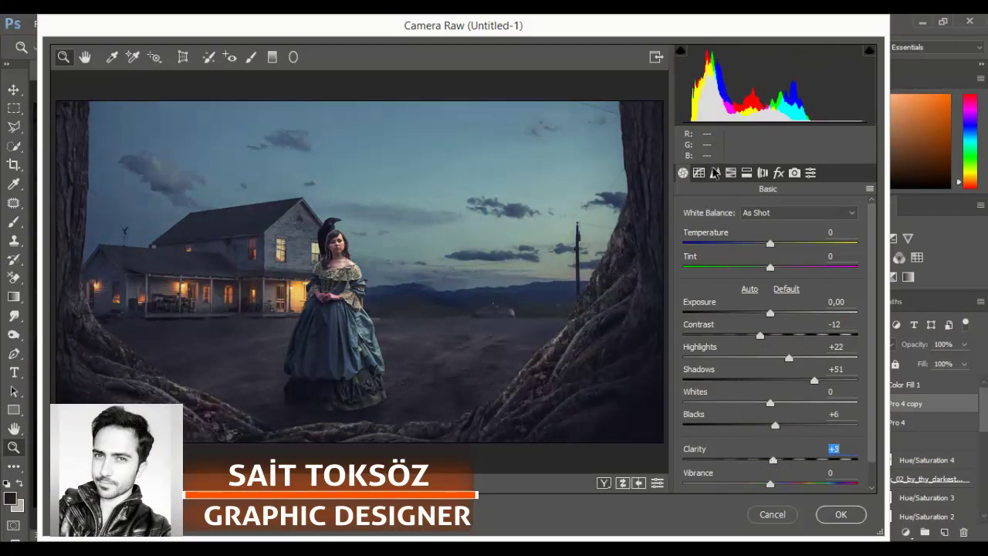
# Set the sharpening Amount to 21, apply the Camera Raw adjustments and fit the whole image in view
pyautogui.click(716, 173)
pyautogui.moveTo(685, 231); pyautogui.dragTo(703, 231)
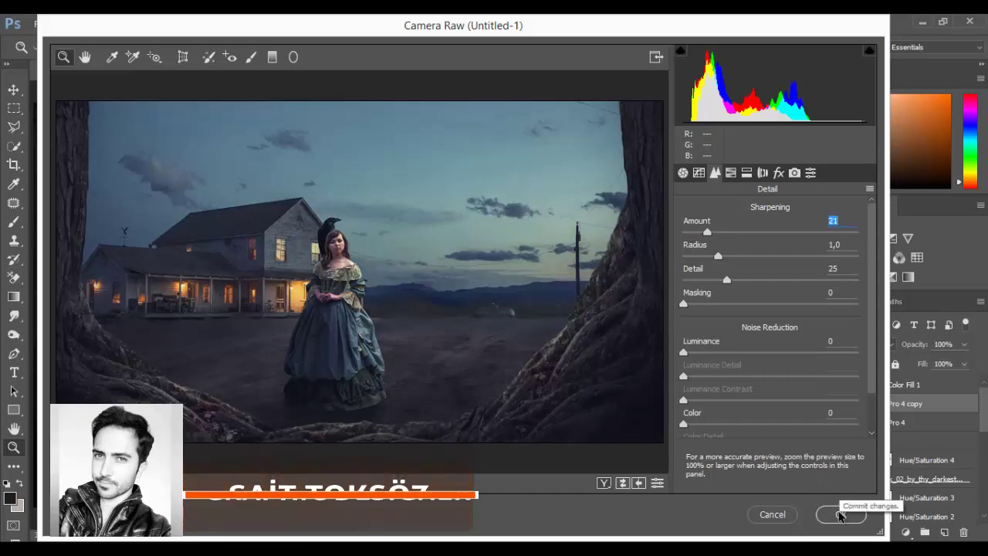
pyautogui.click(840, 516)
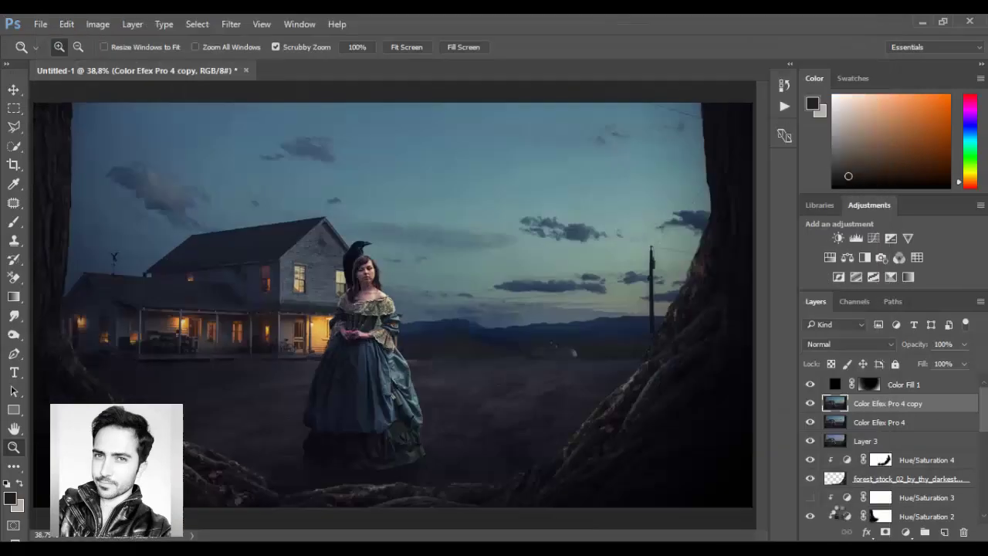
pyautogui.keyDown('alt'); pyautogui.click(373, 281); pyautogui.keyUp('alt')
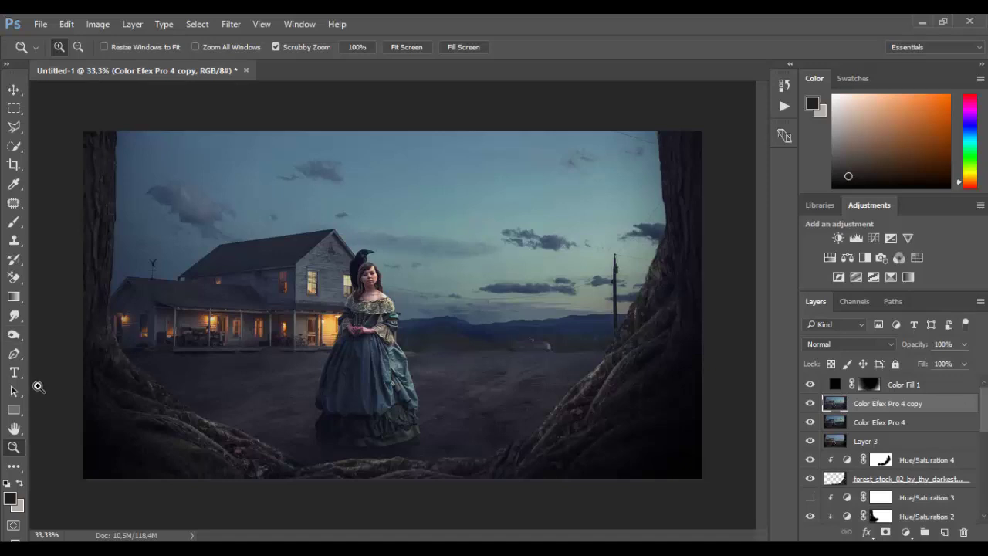
pyautogui.click(418, 47)
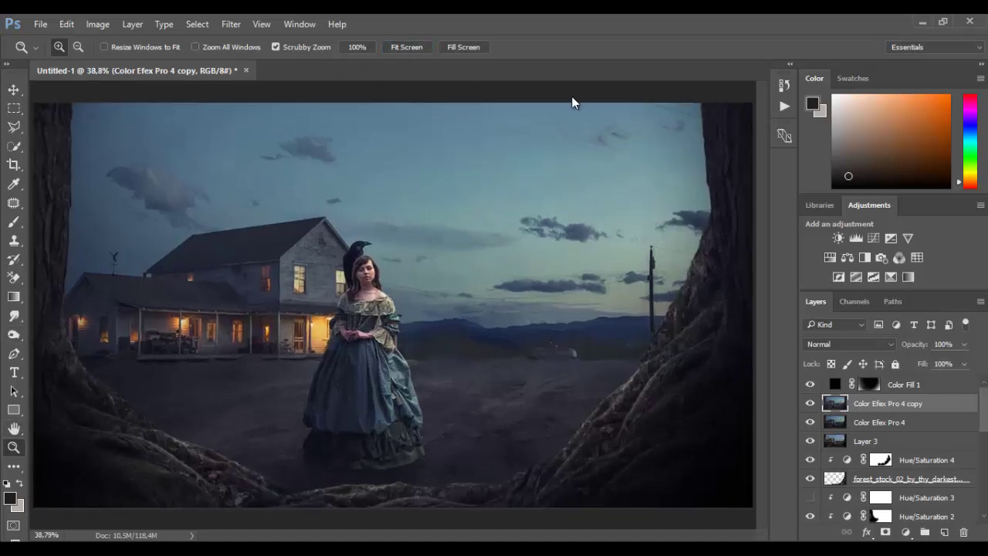